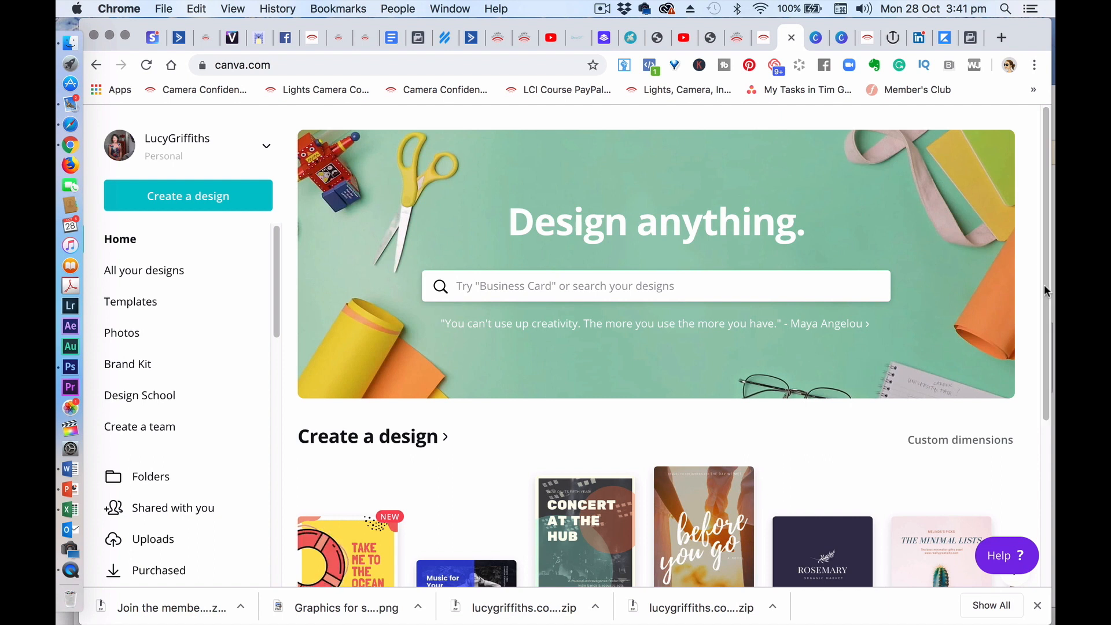
Browse the design types offered in the home page's Create a design row through to its end
{"action": "scroll", "coordinate": [1045, 306], "scroll_direction": "down", "scroll_amount": 1}
{"action": "left_click_drag", "start_coordinate": [1044, 310], "coordinate": [1046, 368]}
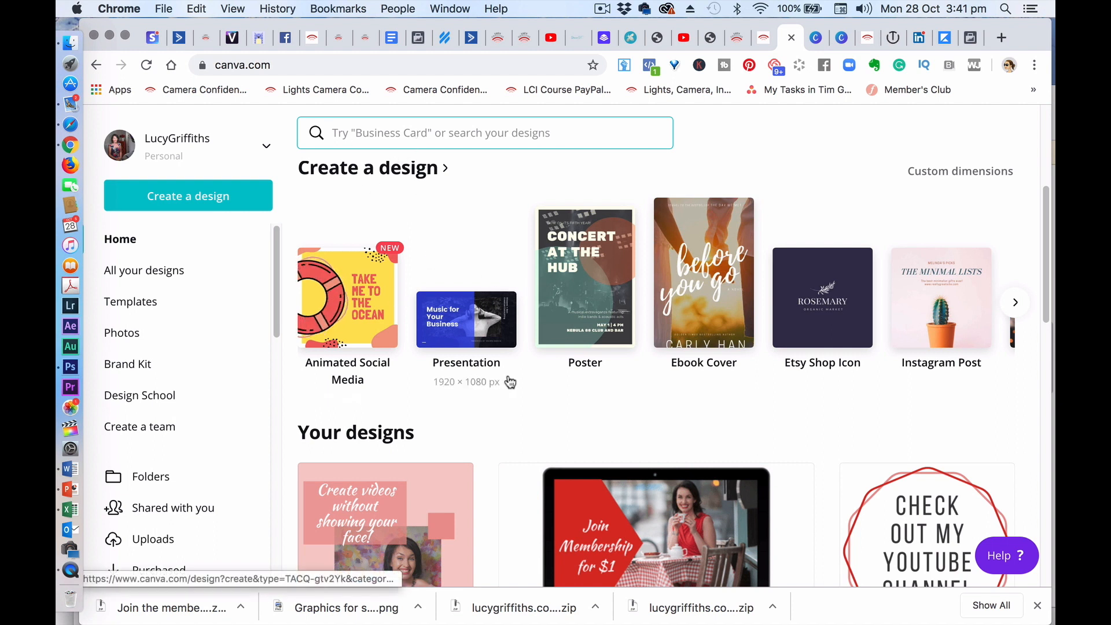
{"action": "left_click", "coordinate": [1014, 302]}
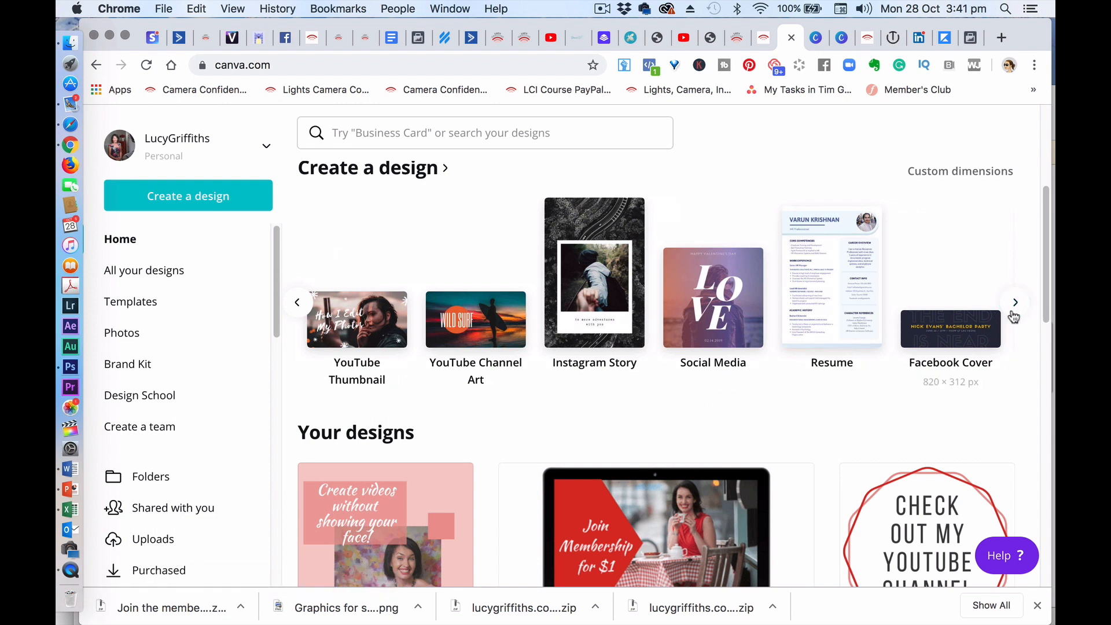
{"action": "left_click", "coordinate": [1015, 303]}
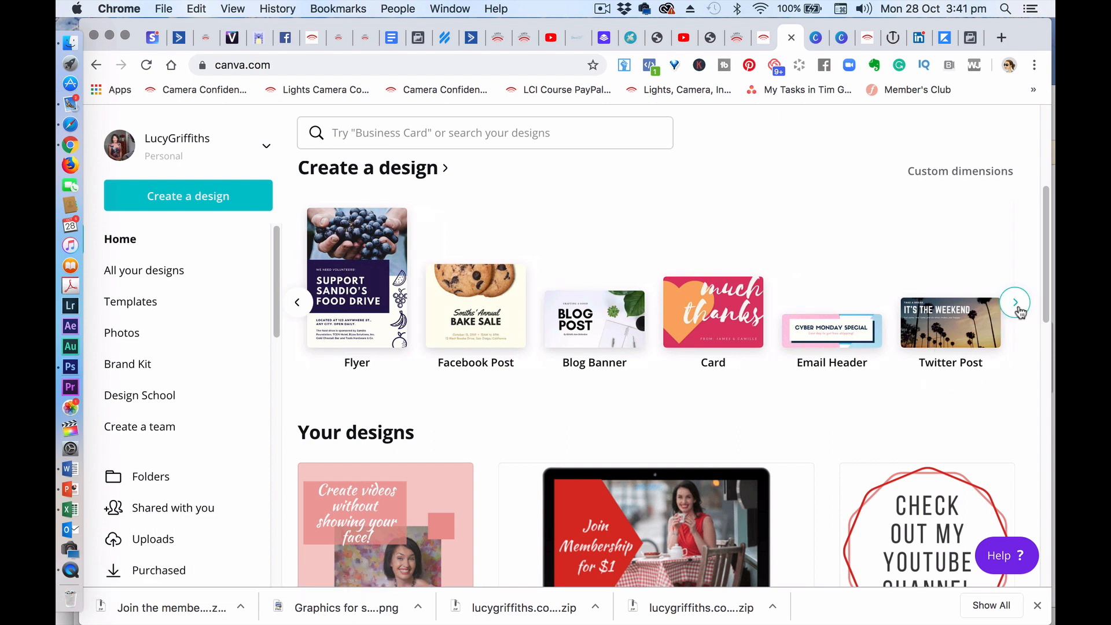
{"action": "left_click", "coordinate": [1017, 306]}
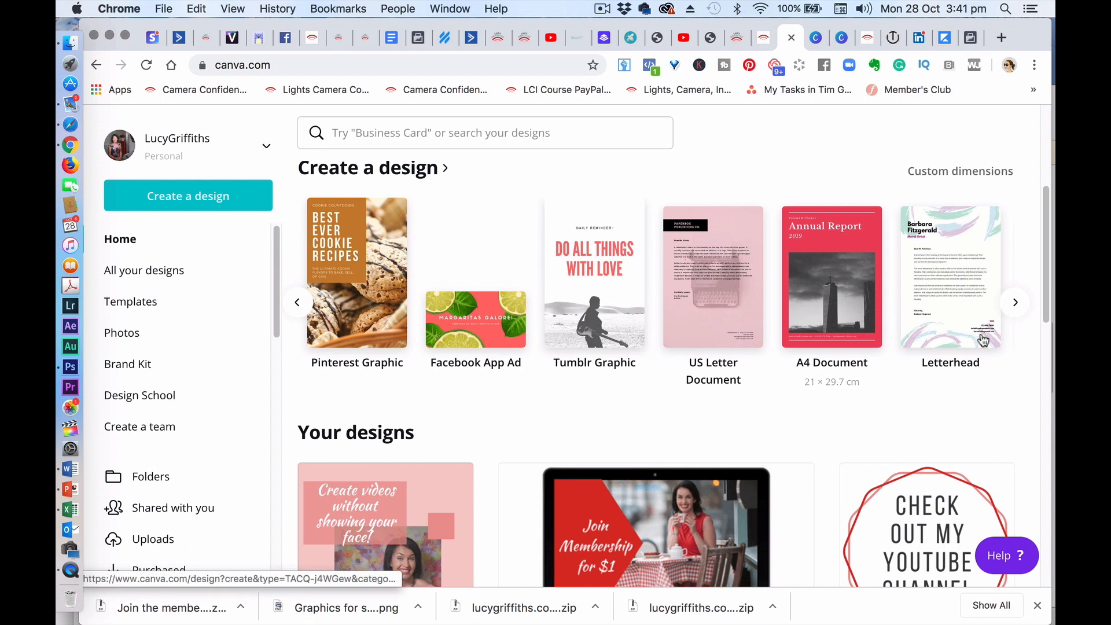
{"action": "left_click", "coordinate": [1015, 305]}
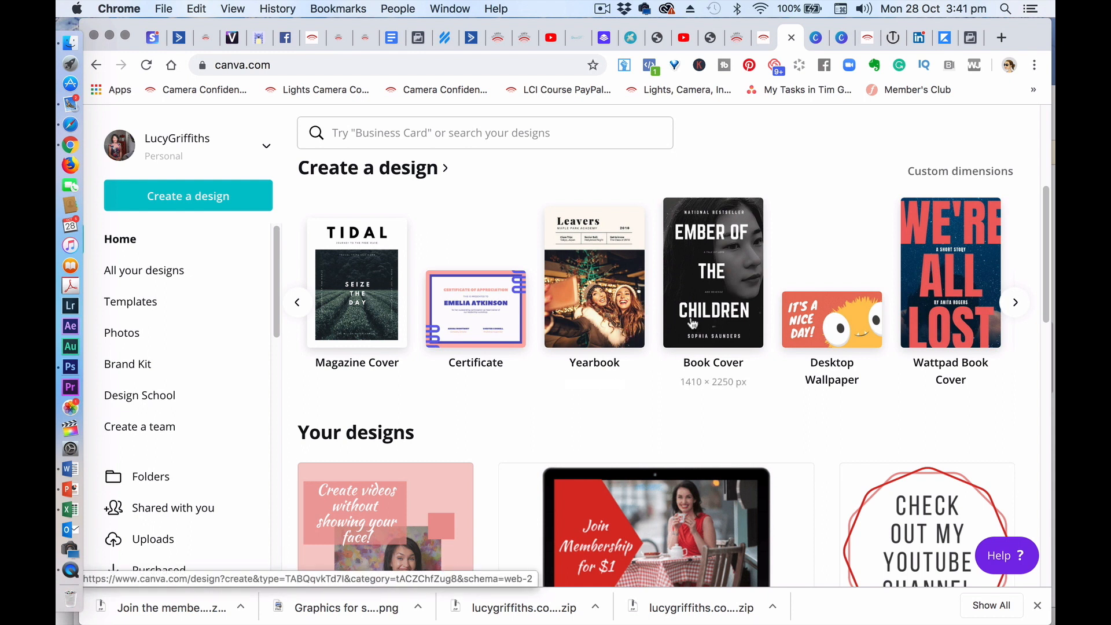
{"action": "left_click", "coordinate": [1014, 303]}
{"action": "left_click", "coordinate": [1014, 303]}
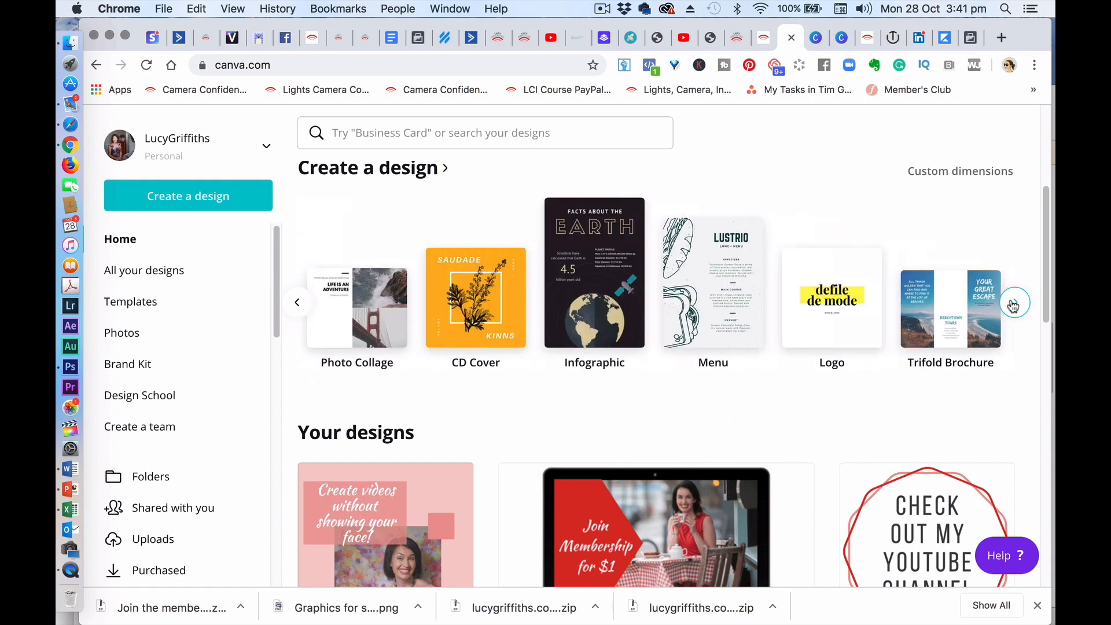
{"action": "left_click", "coordinate": [1014, 303]}
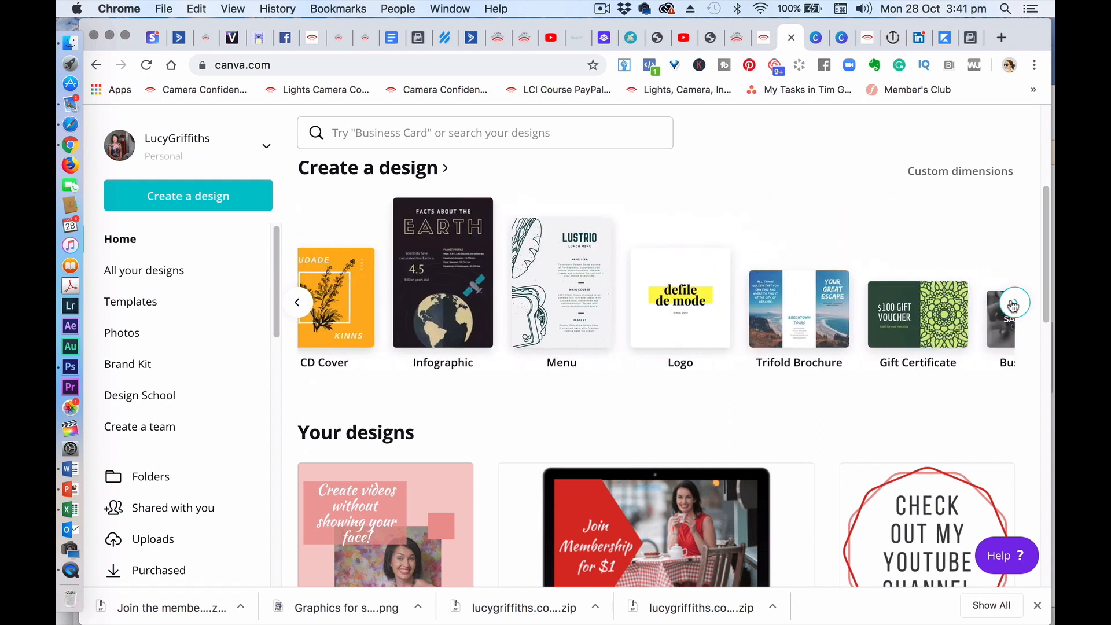
{"action": "left_click", "coordinate": [1013, 304]}
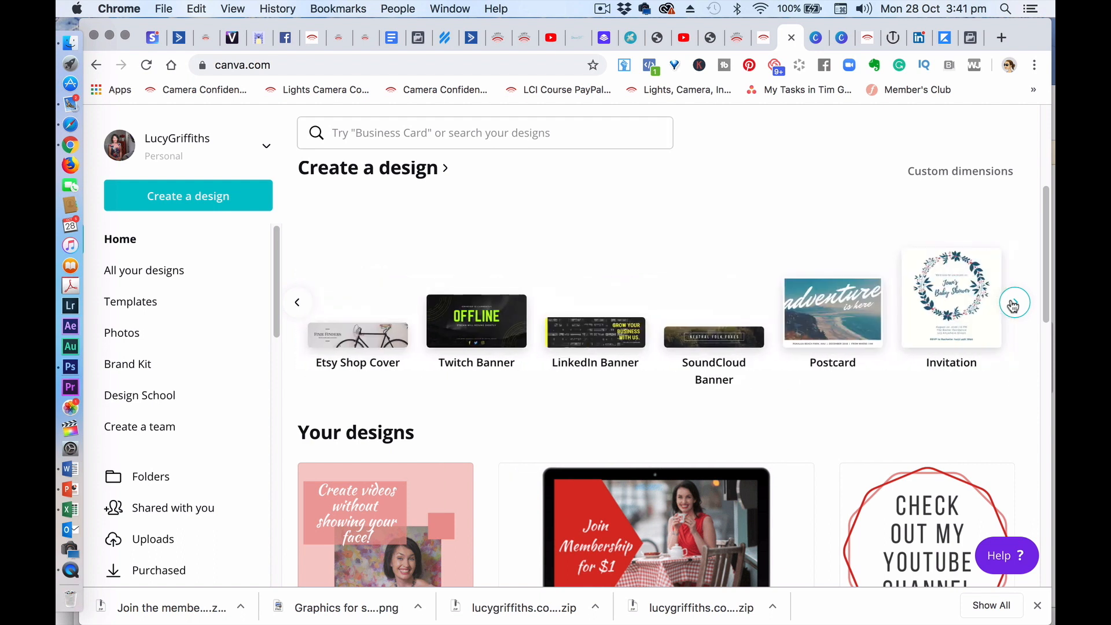
{"action": "left_click", "coordinate": [1013, 303]}
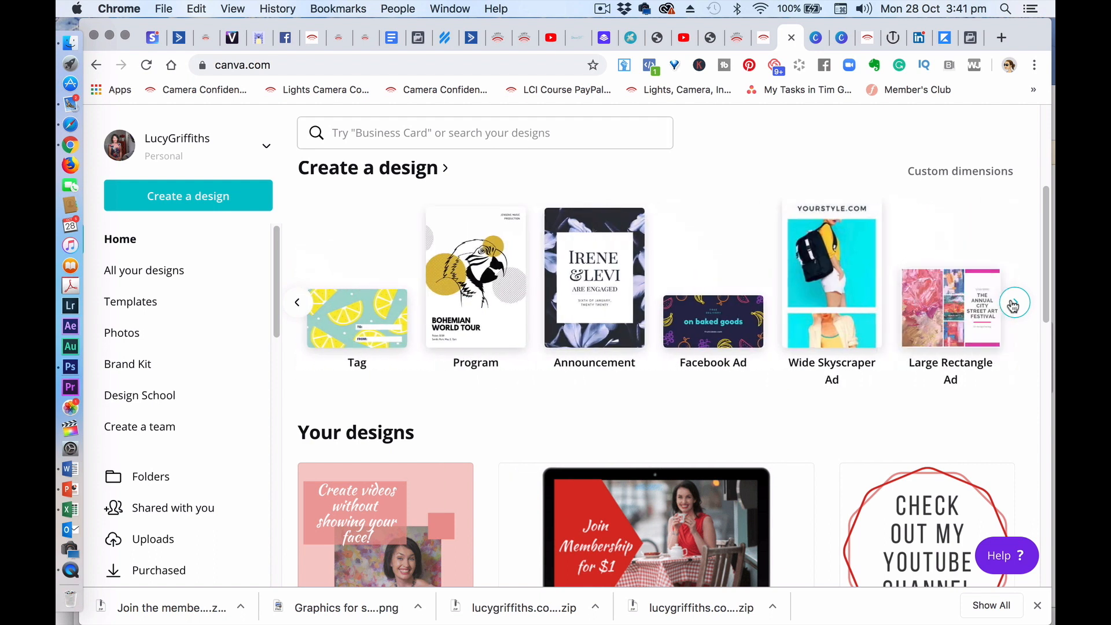
{"action": "left_click", "coordinate": [1013, 304]}
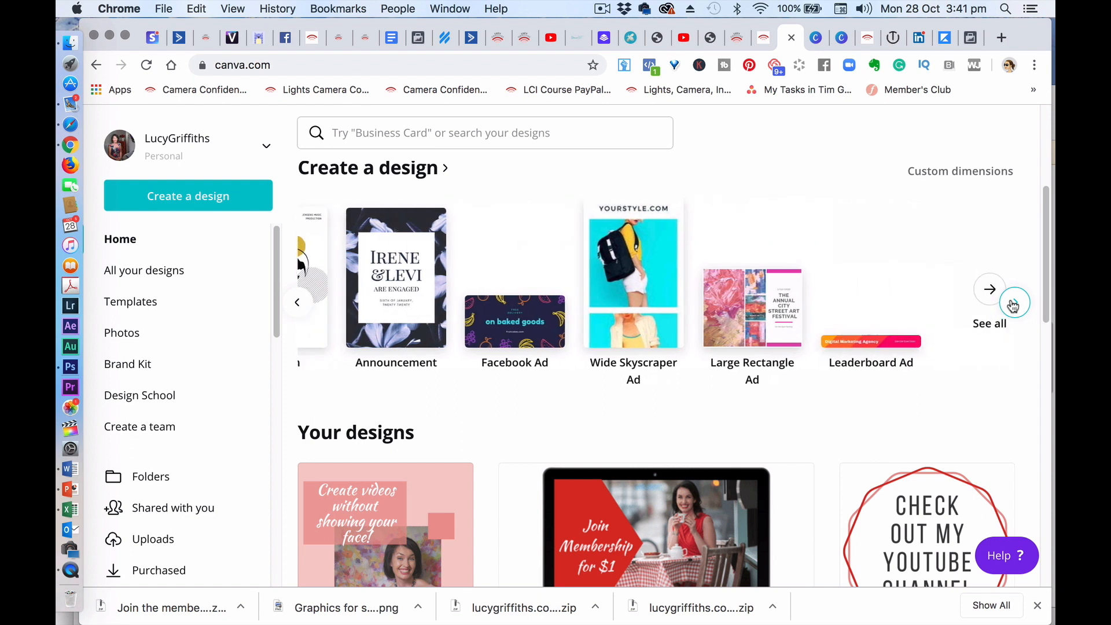
Open the full list of design types and create a new Worksheet design from the Education category
{"action": "left_click", "coordinate": [964, 292]}
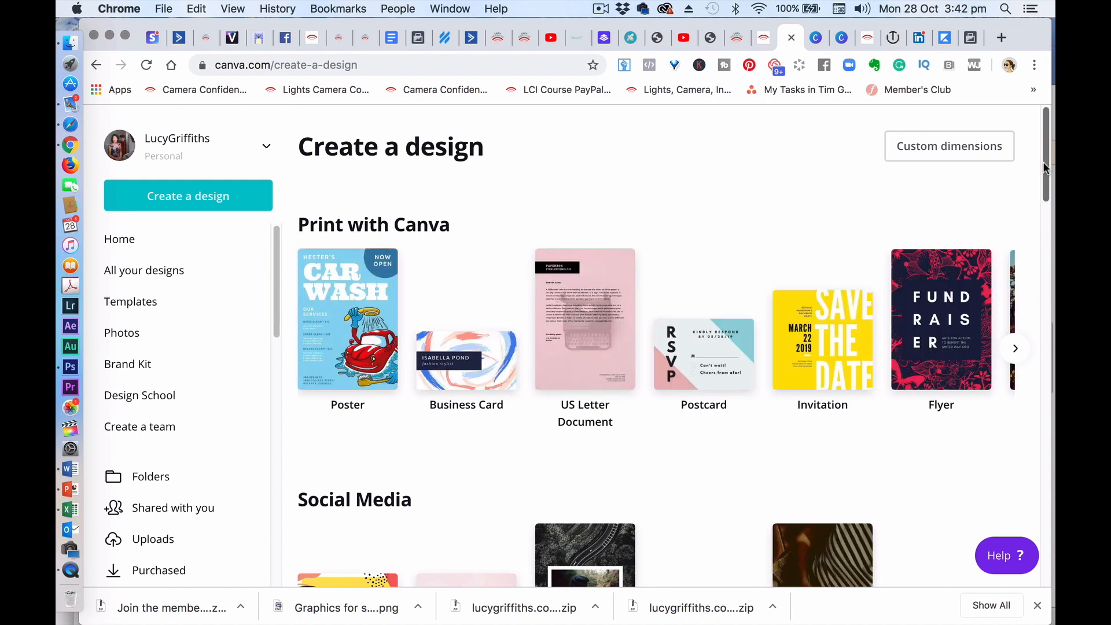
{"action": "scroll", "coordinate": [908, 384], "scroll_direction": "down", "scroll_amount": 10}
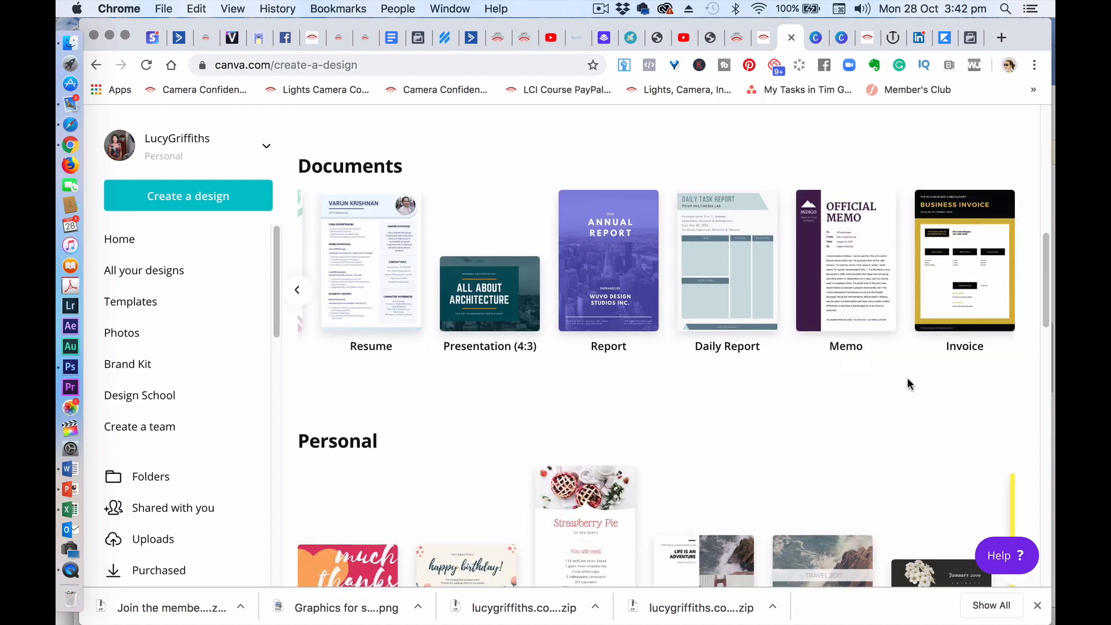
{"action": "left_click_drag", "start_coordinate": [1042, 260], "coordinate": [1042, 391]}
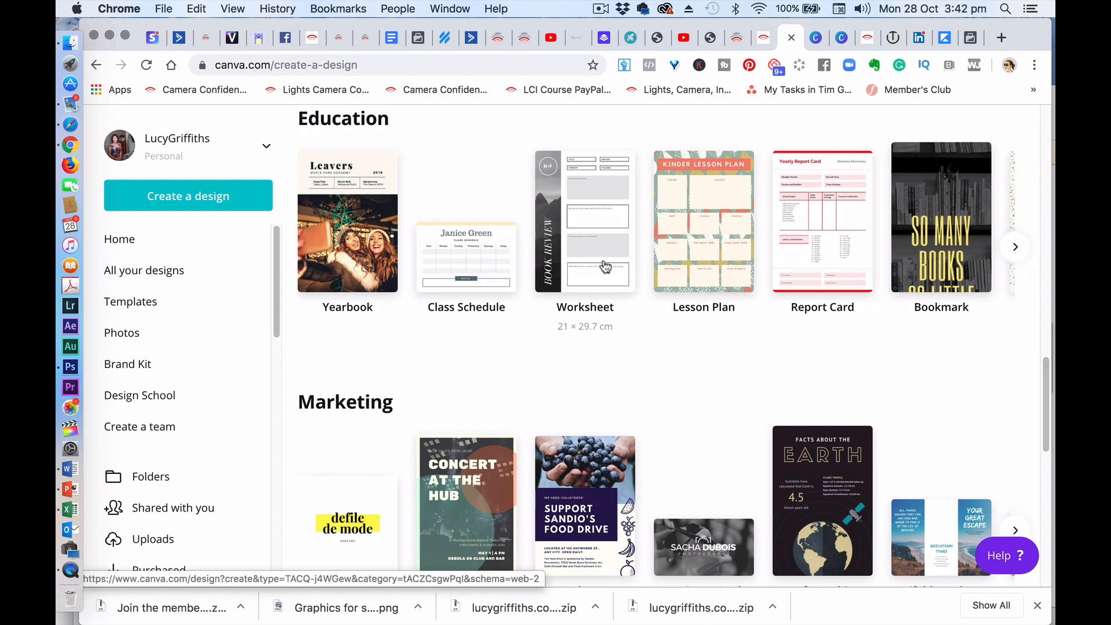
{"action": "left_click", "coordinate": [1015, 247]}
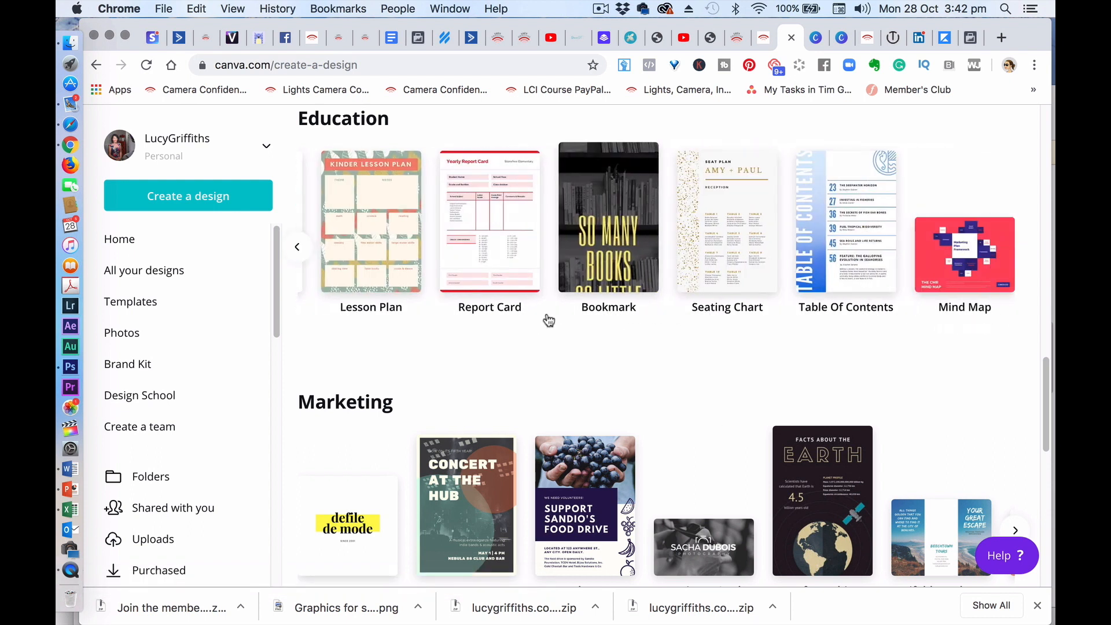
{"action": "left_click", "coordinate": [297, 249]}
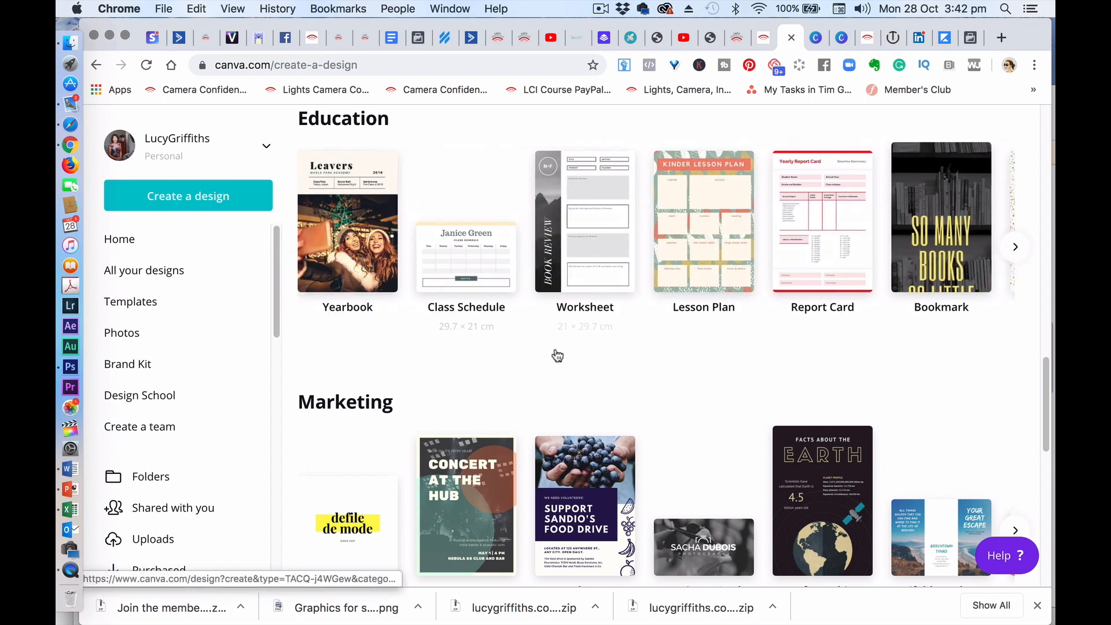
{"action": "left_click", "coordinate": [581, 247]}
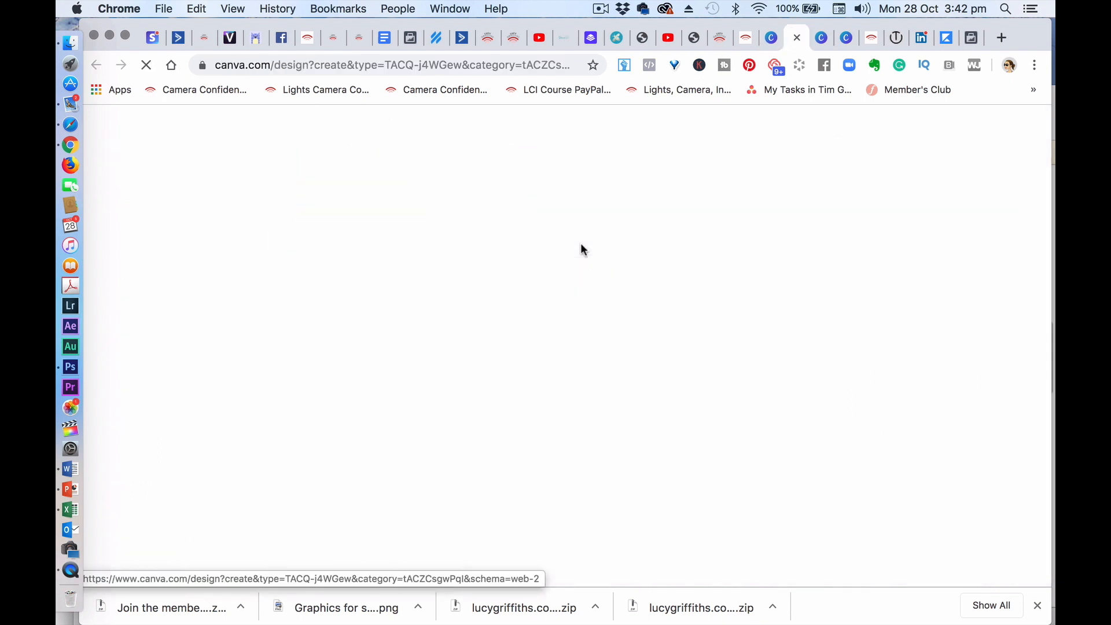
{"action": "left_click", "coordinate": [823, 37]}
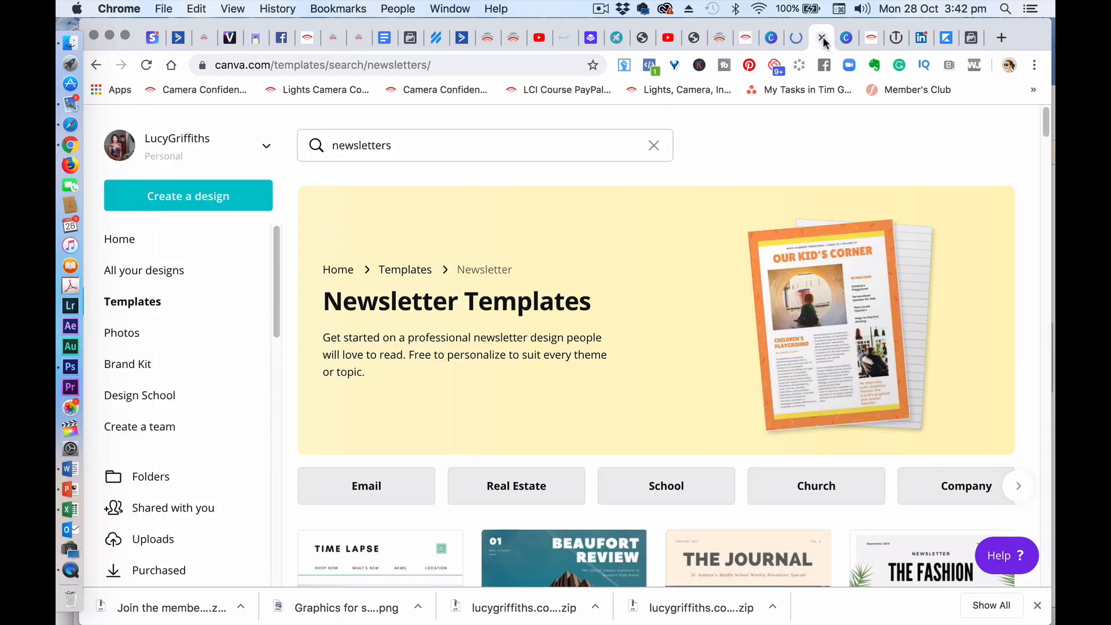
{"action": "mouse_move", "coordinate": [1046, 117]}
{"action": "left_mouse_down"}
{"action": "mouse_move", "coordinate": [1047, 162]}
{"action": "mouse_move", "coordinate": [1045, 116]}
{"action": "left_mouse_up"}
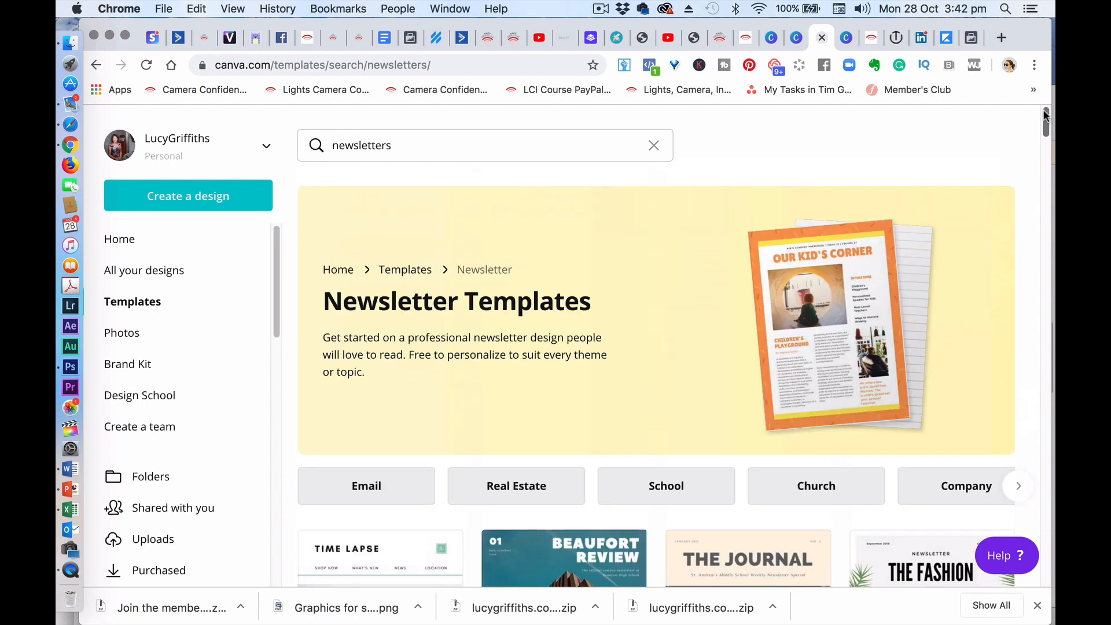
{"action": "left_click", "coordinate": [846, 38]}
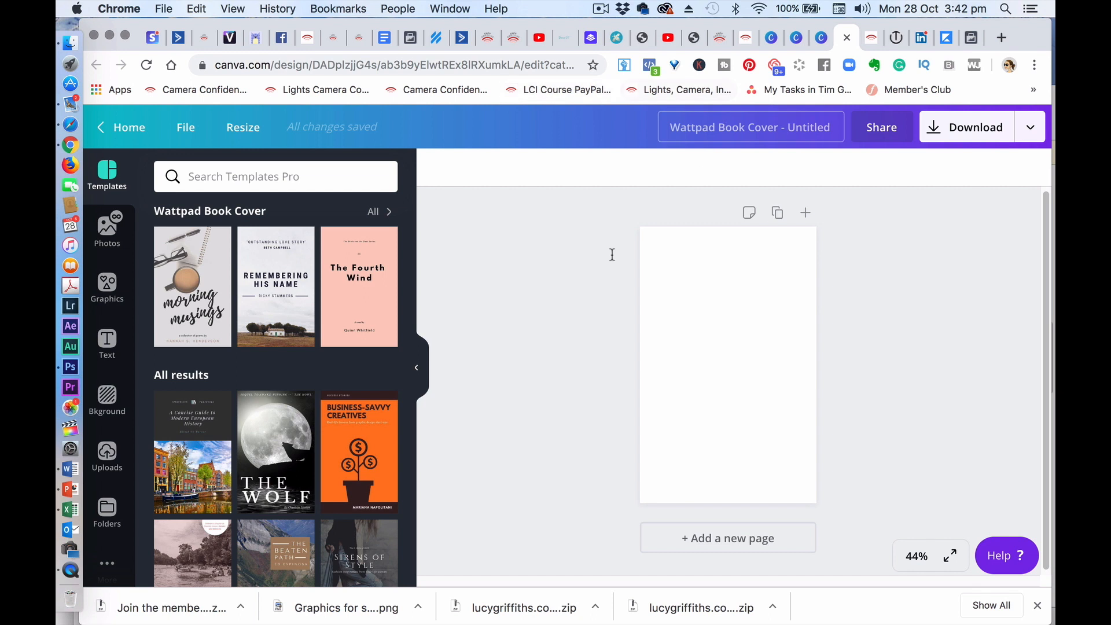
{"action": "left_click", "coordinate": [797, 39]}
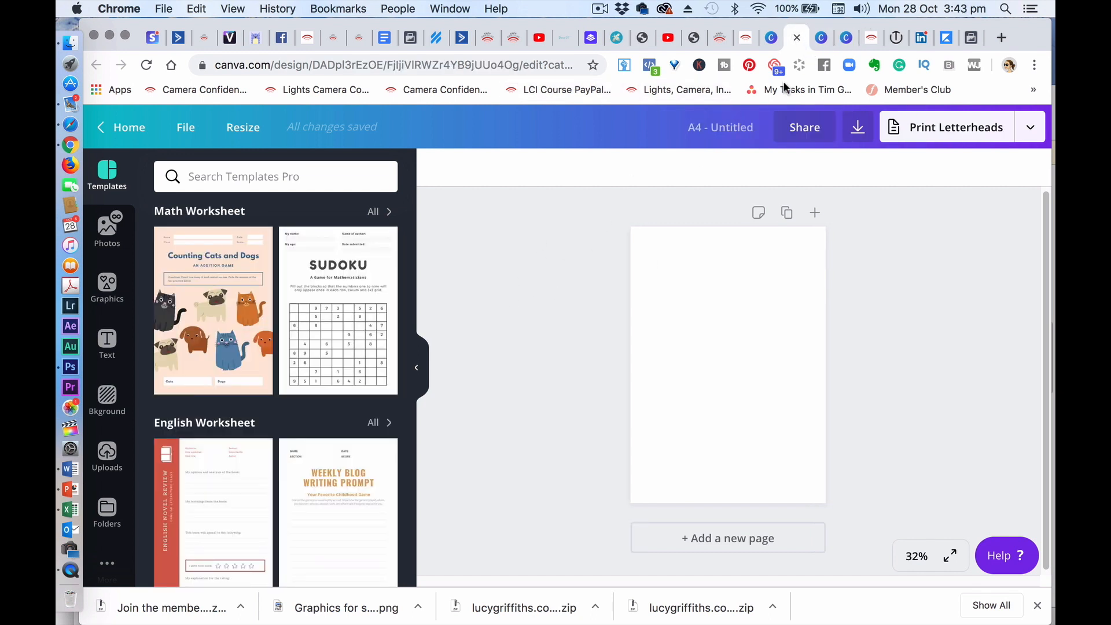
Apply the Light Pink Romantic Ebook Cover's cover layout to the blank Wattpad book cover, and add a second page with its contents layout
{"action": "left_click", "coordinate": [846, 38]}
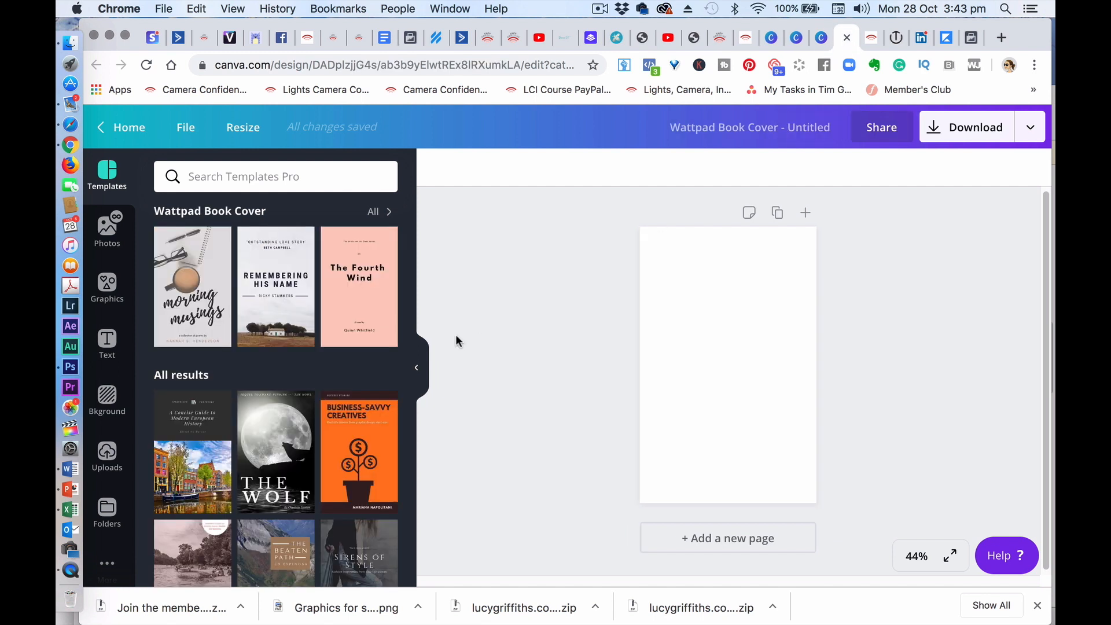
{"action": "left_click_drag", "start_coordinate": [411, 269], "coordinate": [412, 348]}
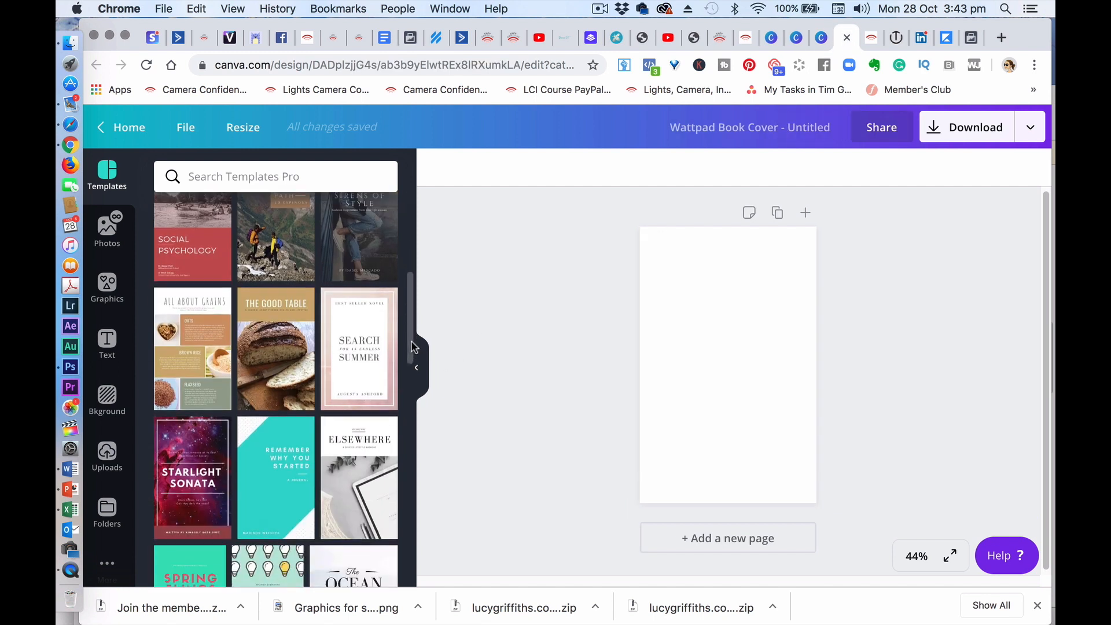
{"action": "left_click", "coordinate": [367, 396]}
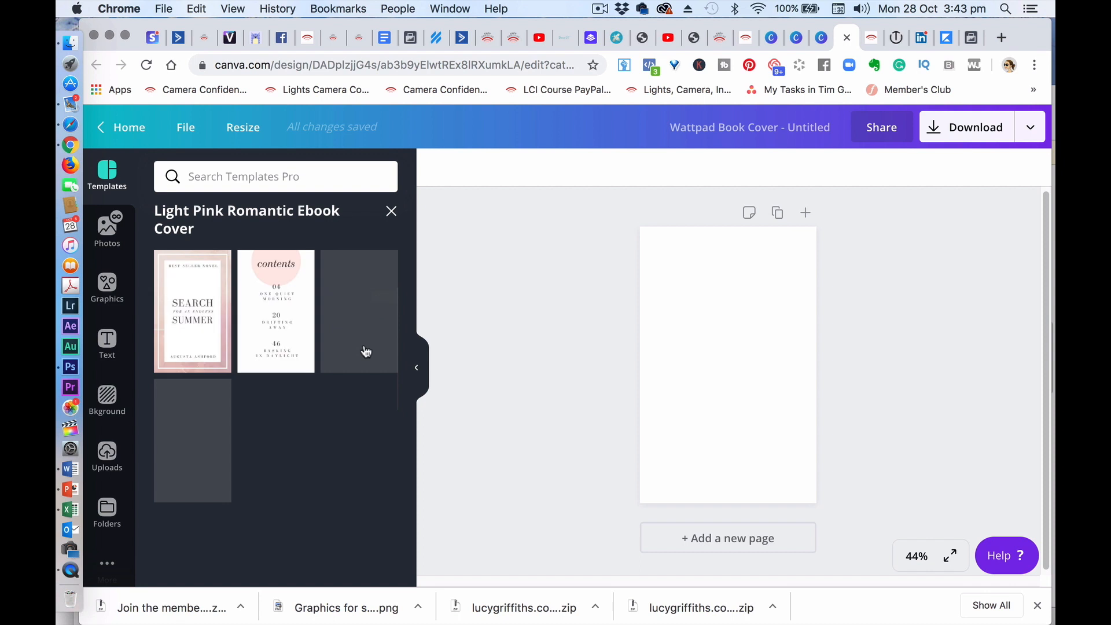
{"action": "left_click", "coordinate": [198, 337]}
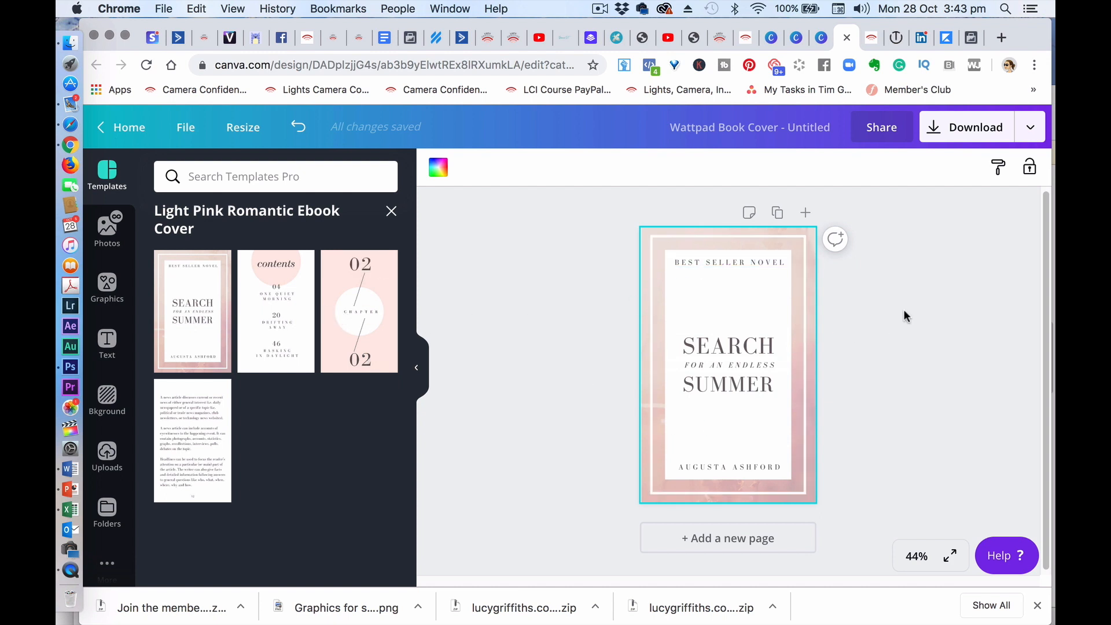
{"action": "left_click", "coordinate": [699, 540]}
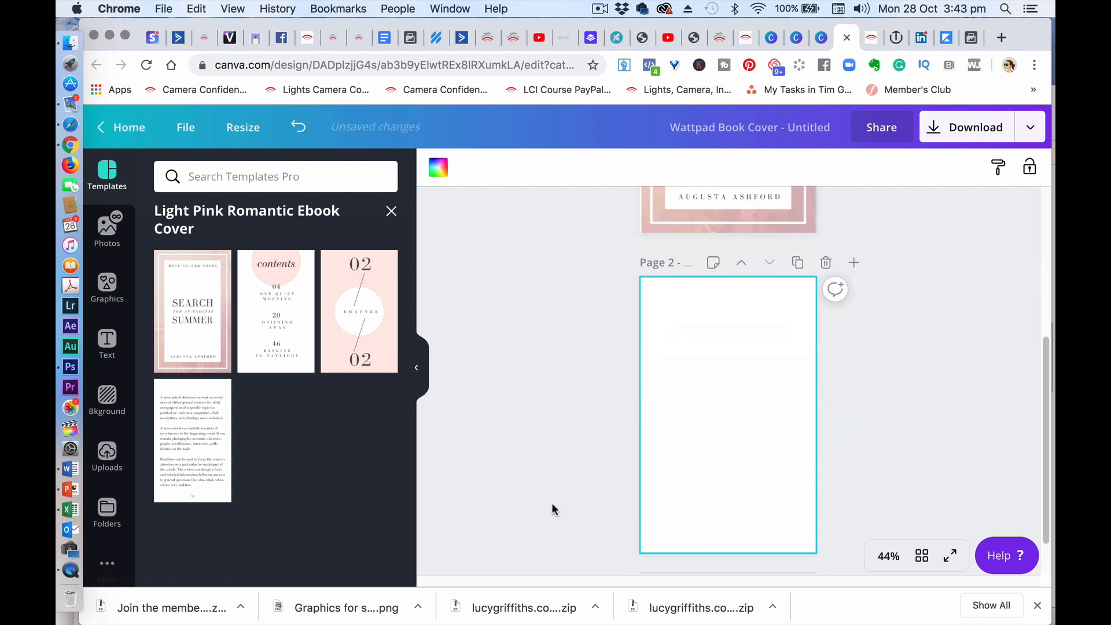
{"action": "left_click", "coordinate": [290, 335]}
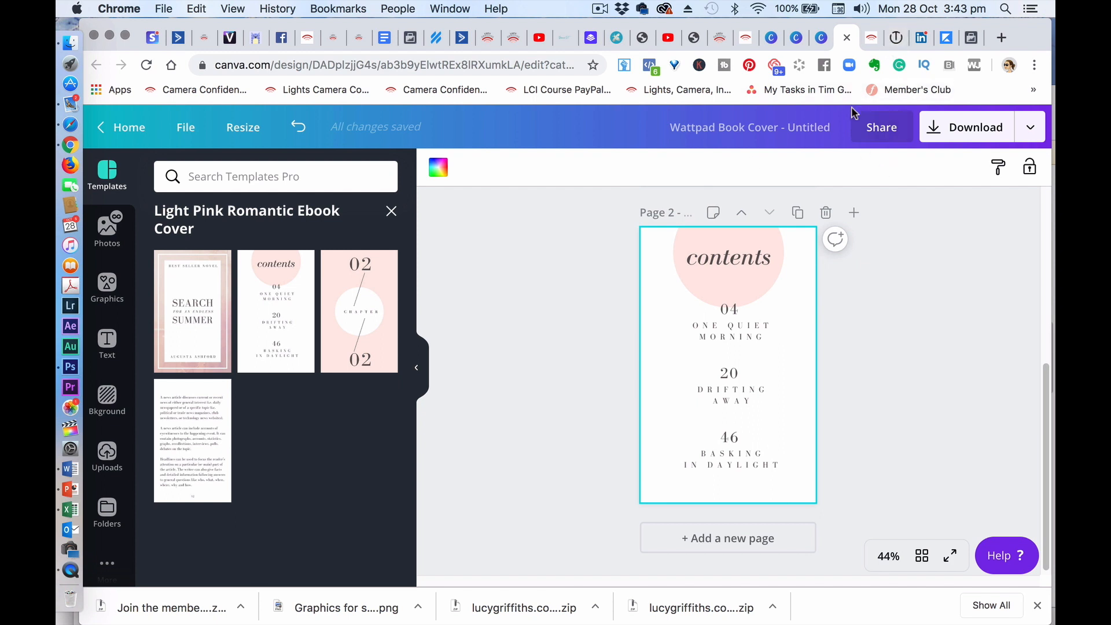
Find the Brown Breakfast Email Newsletter among the newsletter templates and start a new design from it
{"action": "left_click", "coordinate": [821, 38]}
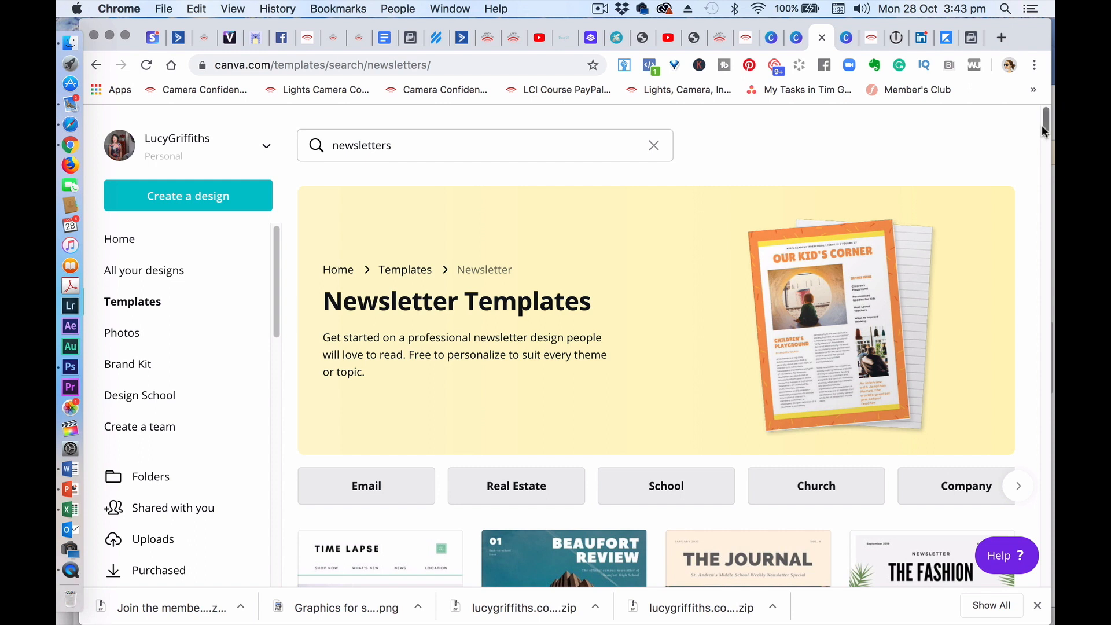
{"action": "left_click_drag", "start_coordinate": [1045, 125], "coordinate": [1045, 156]}
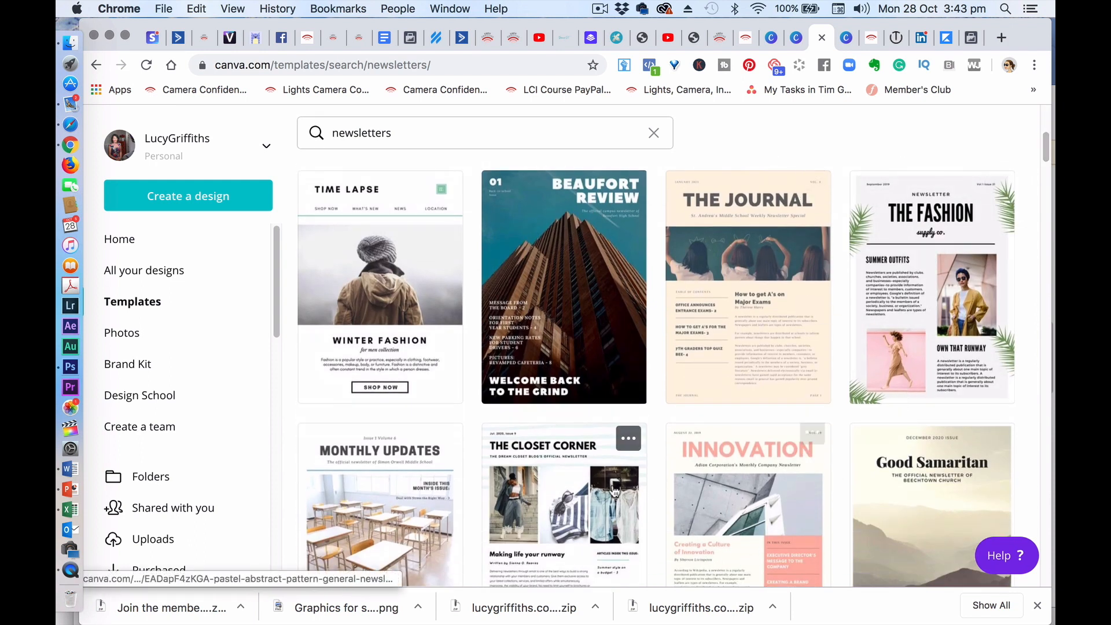
{"action": "left_click_drag", "start_coordinate": [1043, 155], "coordinate": [1047, 199]}
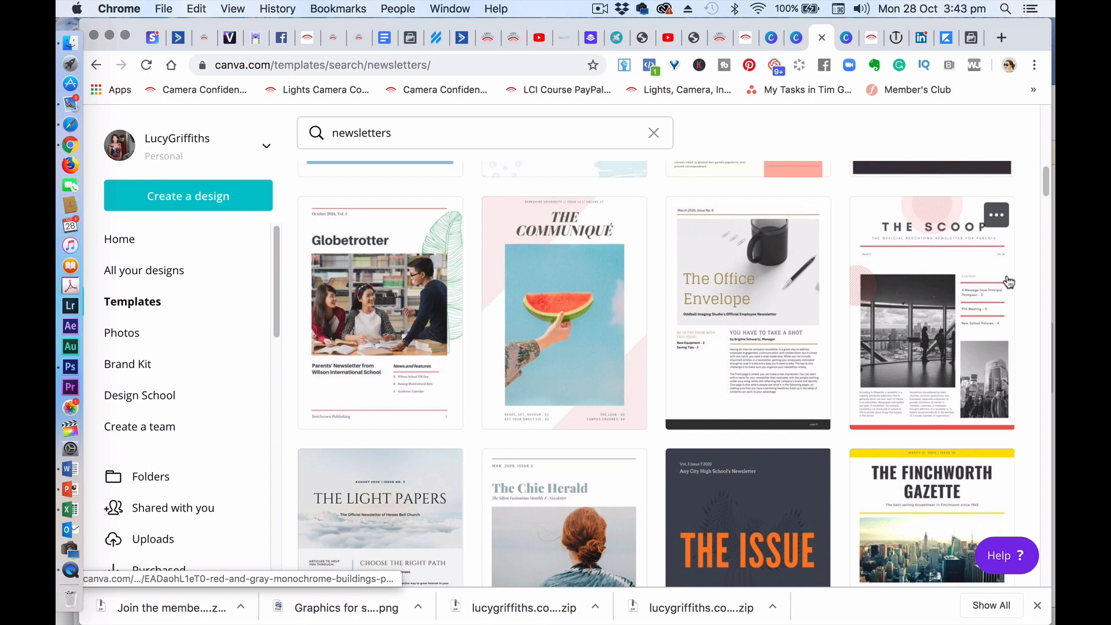
{"action": "left_click_drag", "start_coordinate": [1047, 188], "coordinate": [1048, 238]}
{"action": "left_click", "coordinate": [414, 265]}
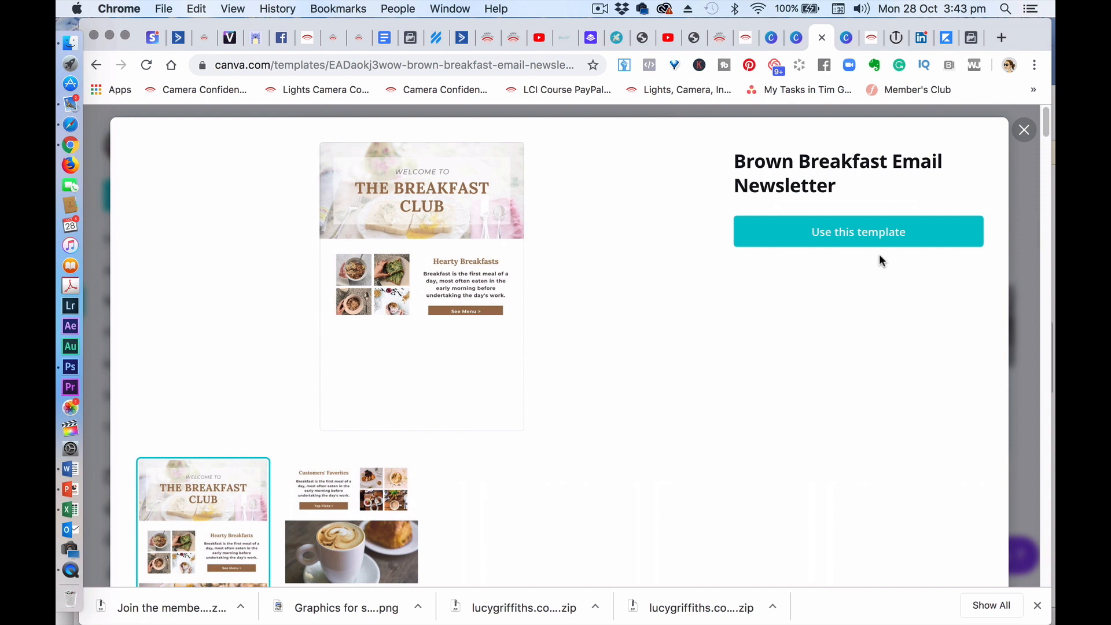
{"action": "left_click", "coordinate": [844, 236]}
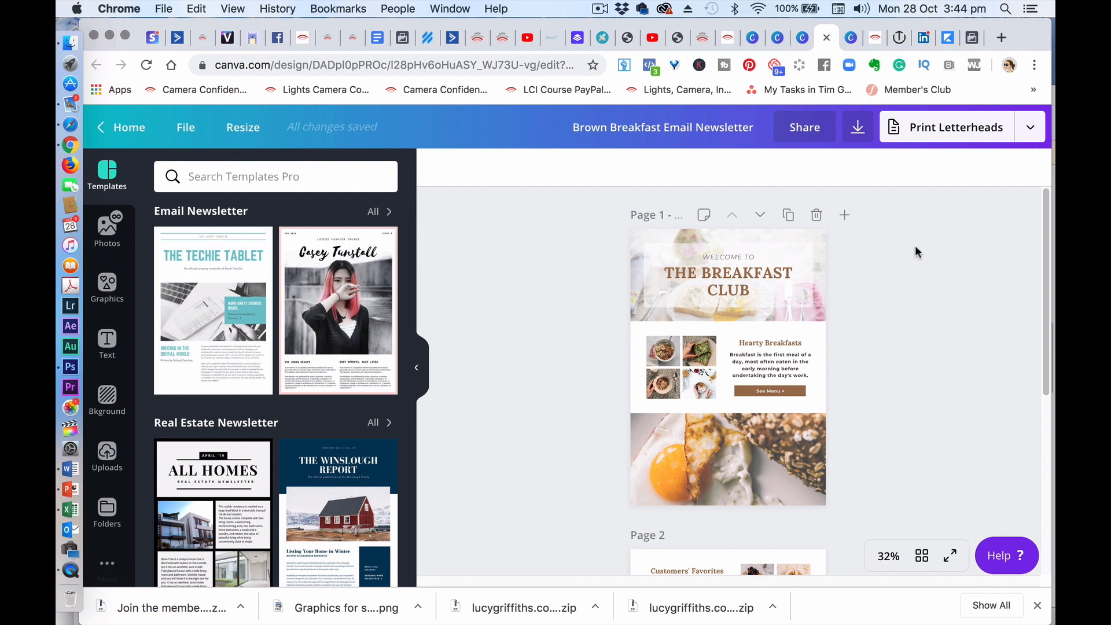
Change the font of the "THE BREAKFAST CLUB" heading on page 1 to the brand font Montserrat Light
{"action": "left_click", "coordinate": [743, 279]}
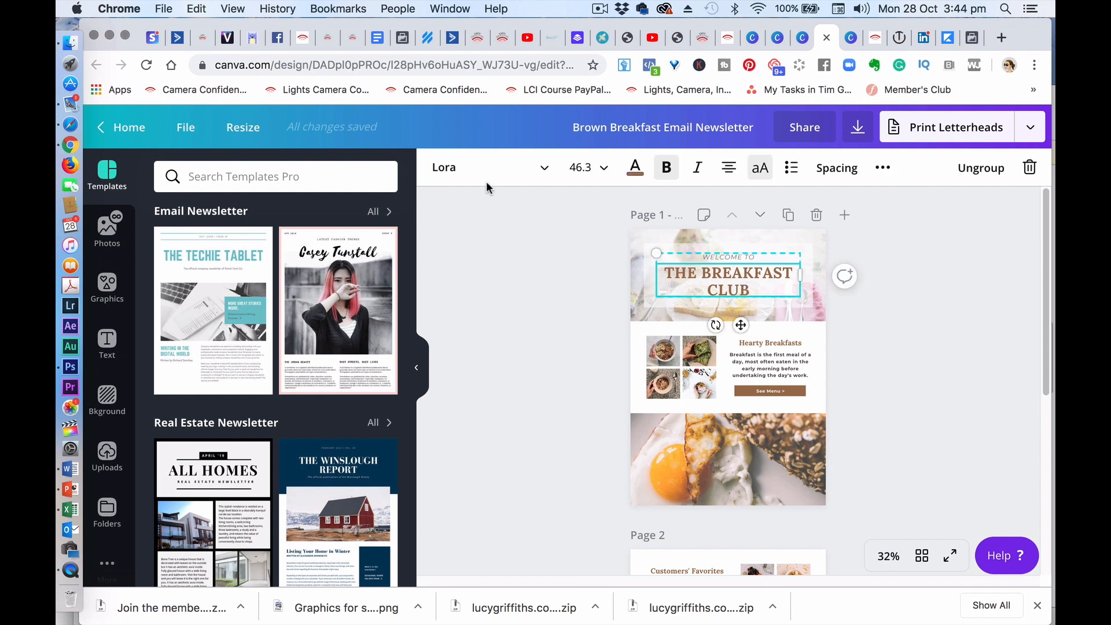
{"action": "left_click", "coordinate": [455, 174]}
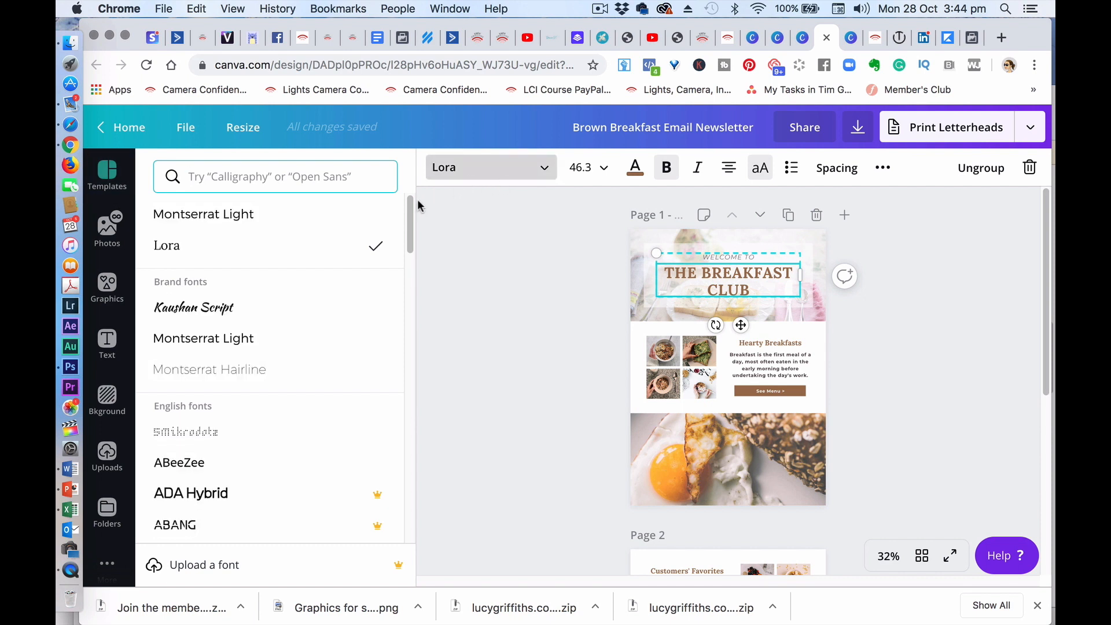
{"action": "left_click", "coordinate": [253, 340]}
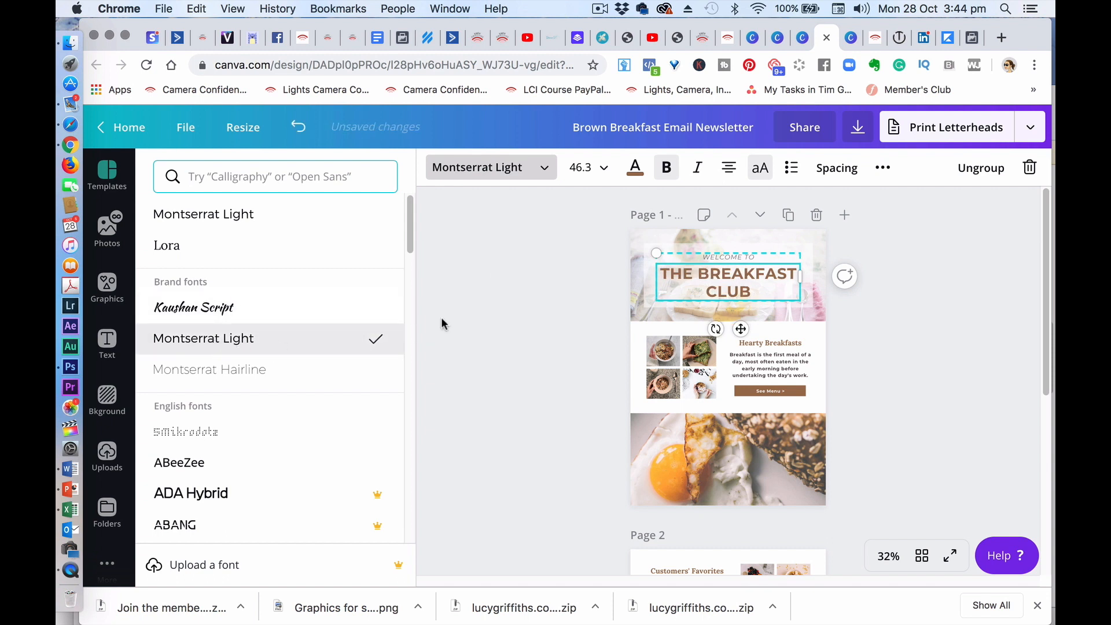
{"action": "left_click", "coordinate": [494, 302]}
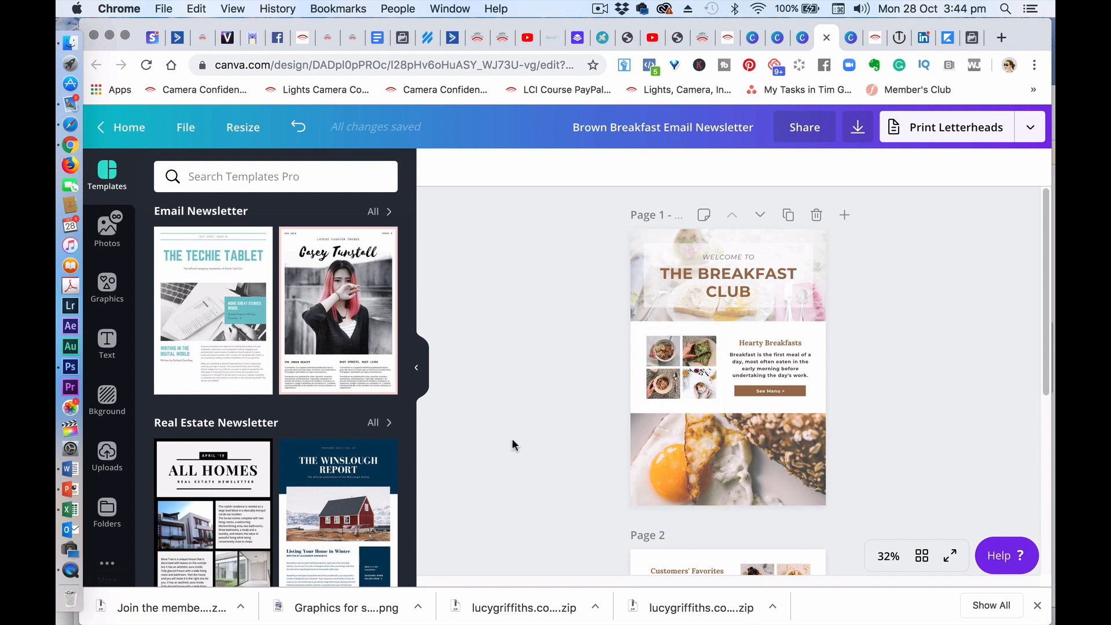
Replace the "THE BREAKFAST CLUB" heading text on page 1 with "THE MEMBERSHIP"
{"action": "left_click", "coordinate": [675, 274]}
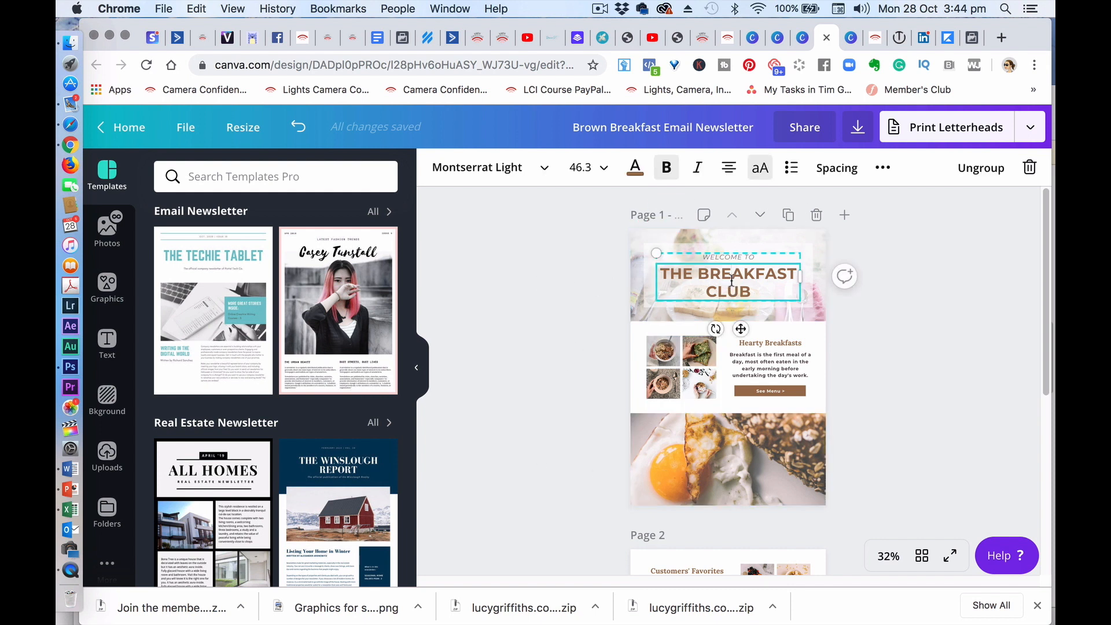
{"action": "left_click", "coordinate": [732, 281]}
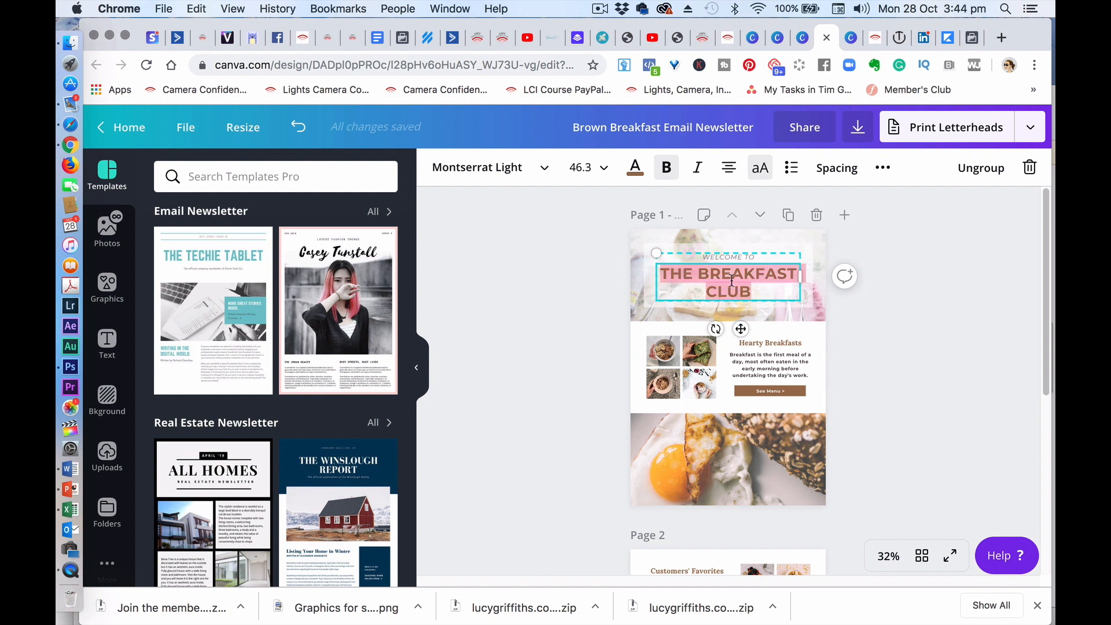
{"action": "type", "text": "THE"}
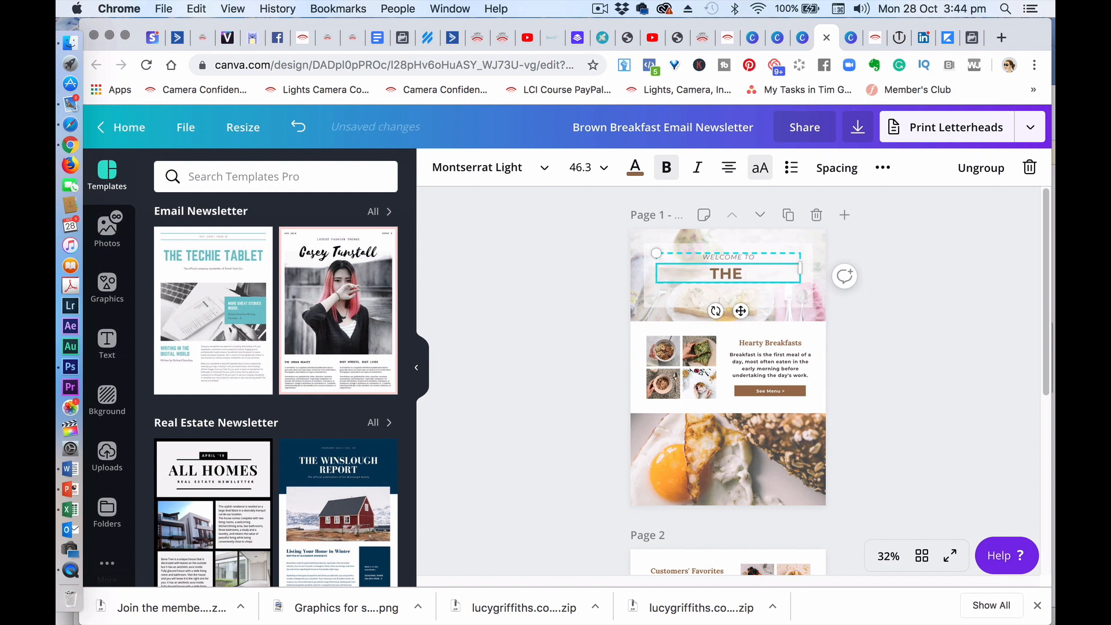
{"action": "type", "text": " MEMBERSHIP"}
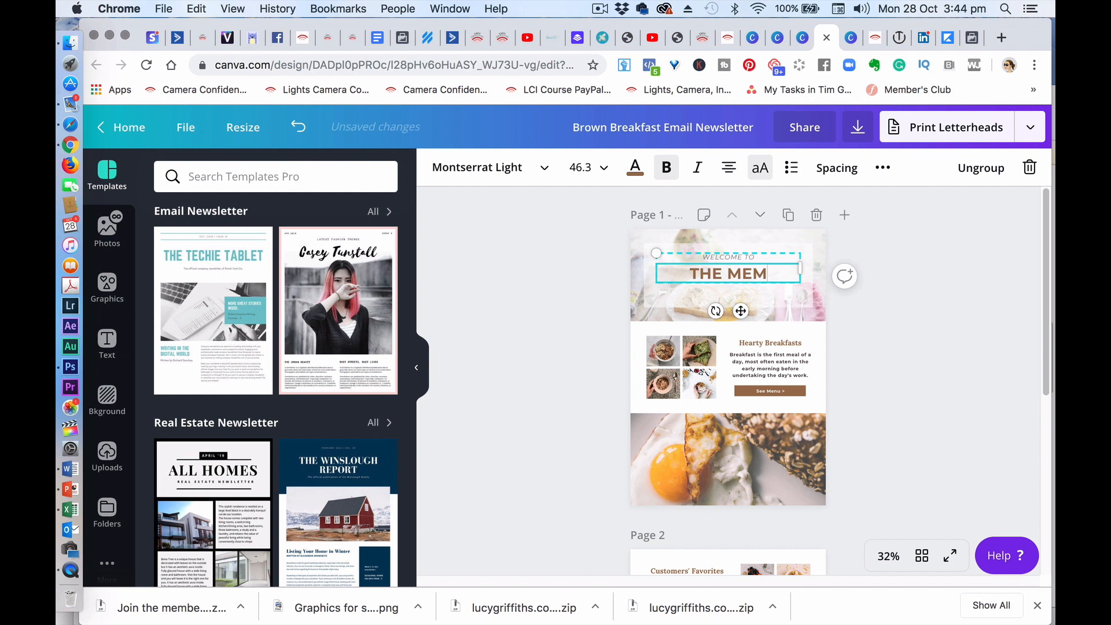
{"action": "left_click", "coordinate": [896, 339]}
Replace the large egg photo and the header background on page 1 with the podium speaking photo from the personal photos folder
{"action": "scroll", "coordinate": [896, 340], "scroll_direction": "down", "scroll_amount": 1}
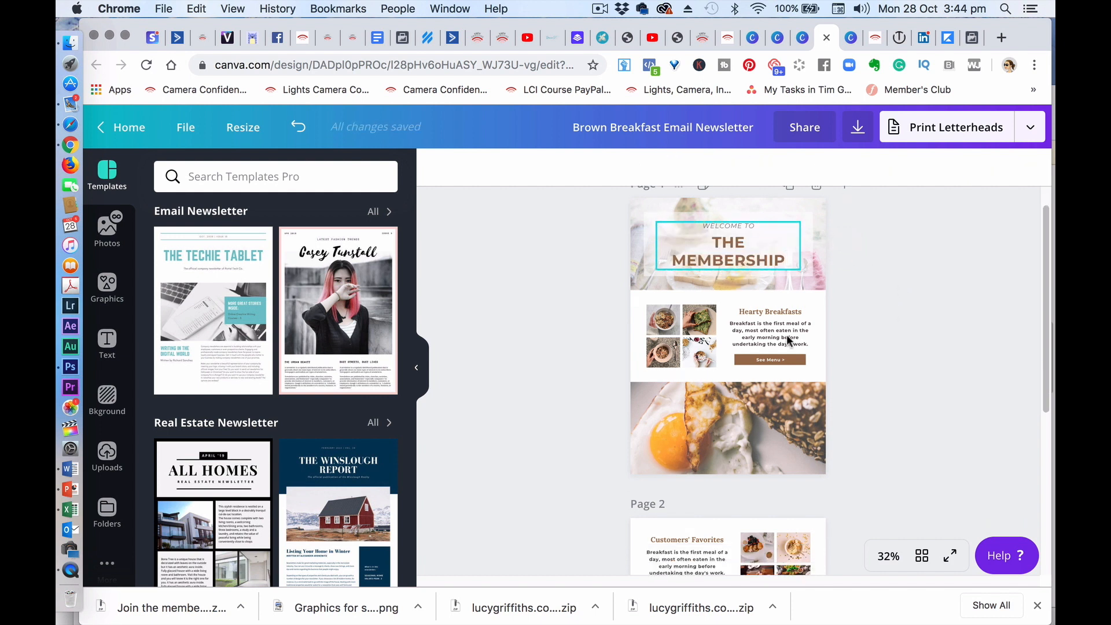
{"action": "left_click", "coordinate": [107, 509]}
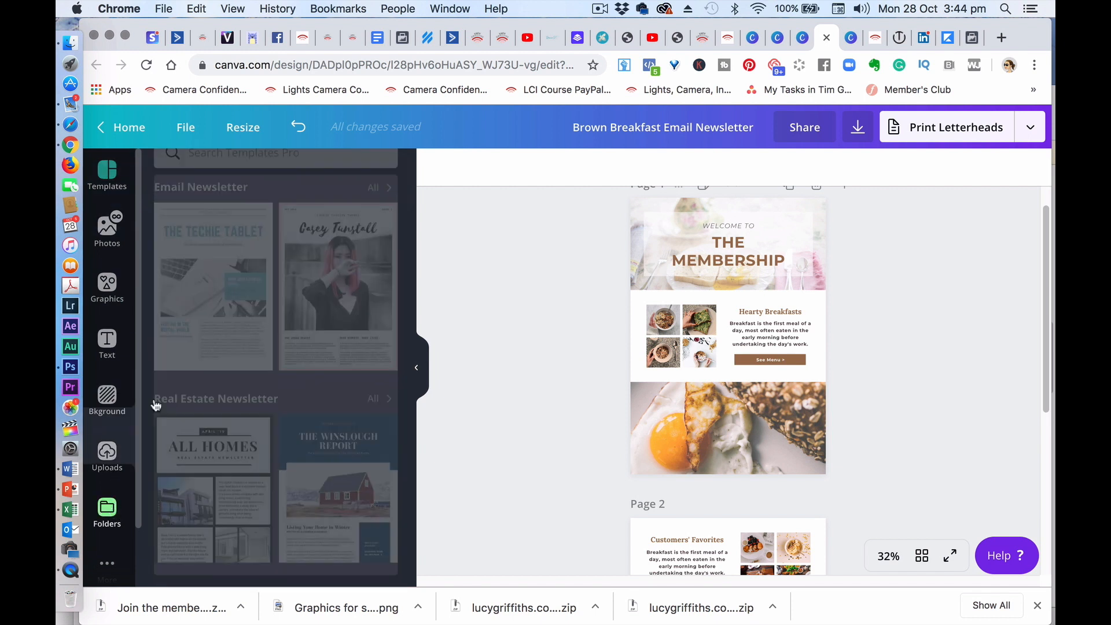
{"action": "left_click_drag", "start_coordinate": [410, 258], "coordinate": [413, 309]}
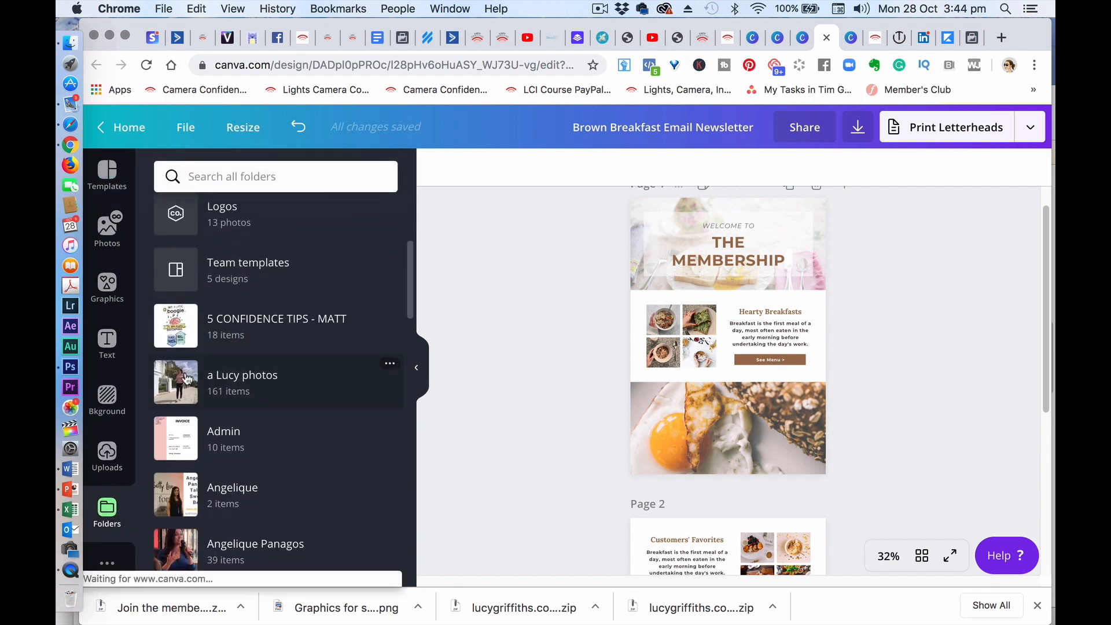
{"action": "left_click", "coordinate": [347, 379]}
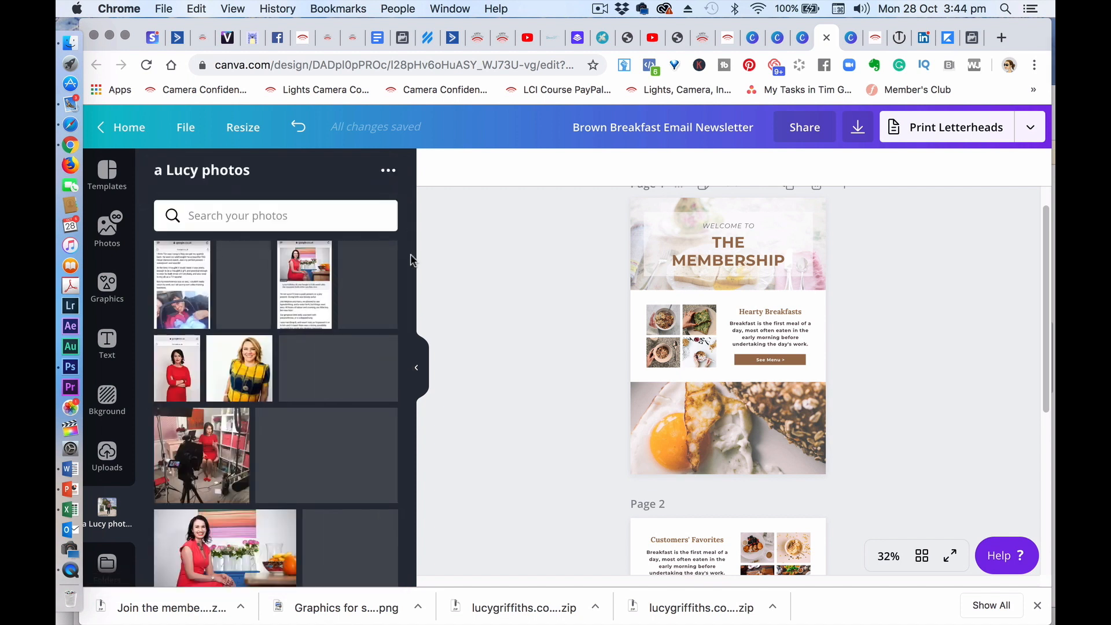
{"action": "left_click_drag", "start_coordinate": [411, 261], "coordinate": [416, 463]}
{"action": "left_click_drag", "start_coordinate": [414, 459], "coordinate": [411, 401]}
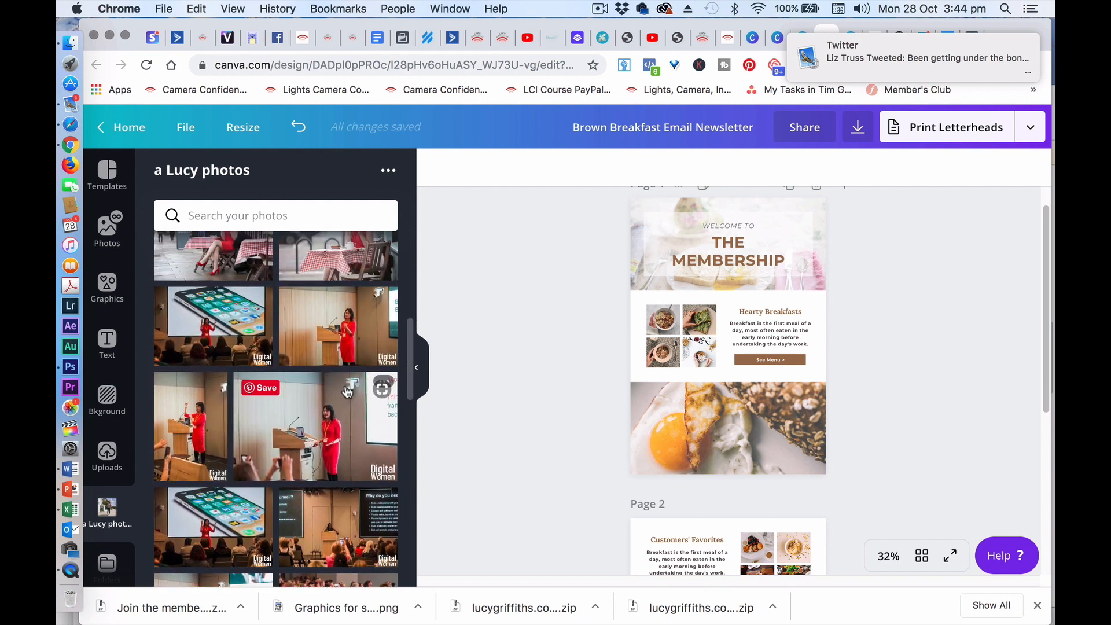
{"action": "left_click_drag", "start_coordinate": [327, 455], "coordinate": [682, 413]}
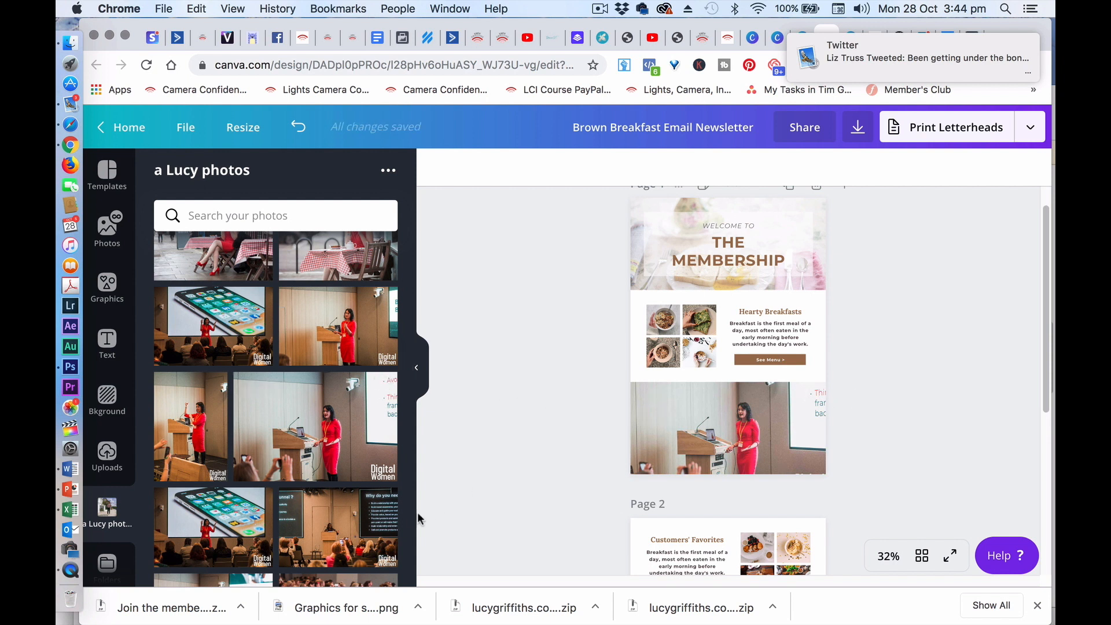
{"action": "left_click_drag", "start_coordinate": [345, 404], "coordinate": [636, 252]}
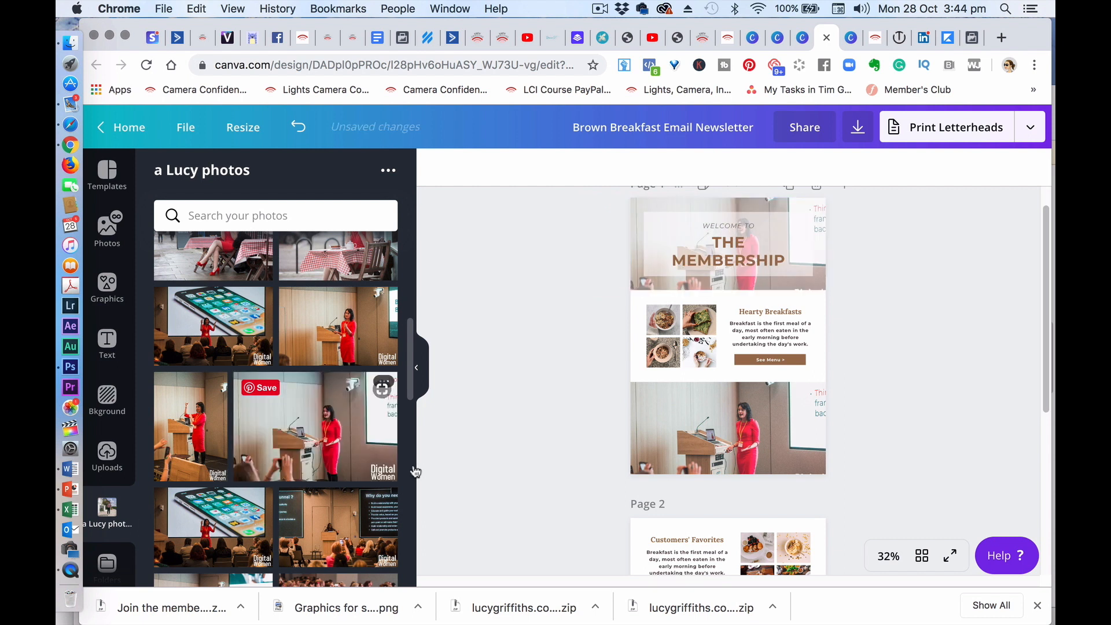
{"action": "left_click_drag", "start_coordinate": [408, 347], "coordinate": [405, 320]}
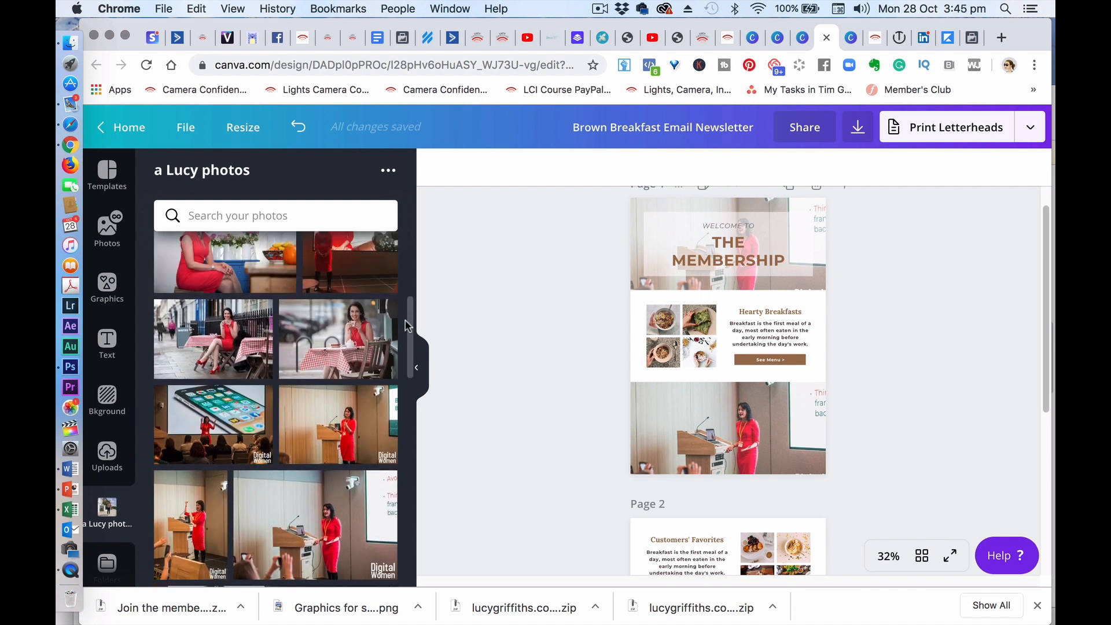
Search the photo library for "pink desk" and replace page 1's header background with the photo of pink notebooks and dark red flowers
{"action": "left_click", "coordinate": [109, 228]}
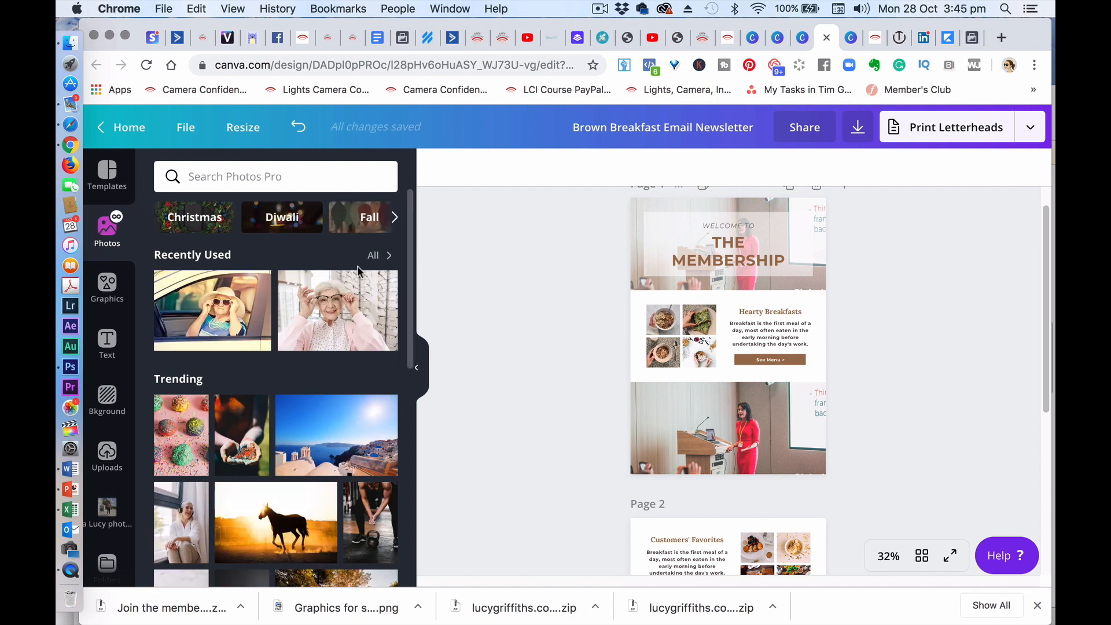
{"action": "left_click", "coordinate": [243, 171]}
{"action": "type", "text": "p"}
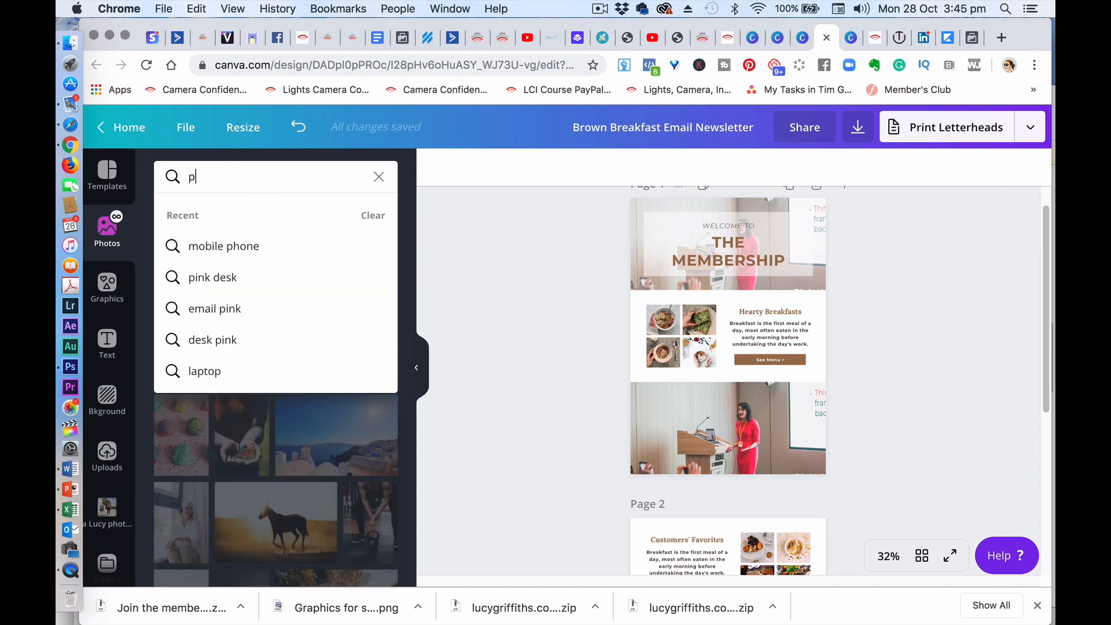
{"action": "type", "text": "ink desl"}
{"action": "key", "text": "BackSpace"}
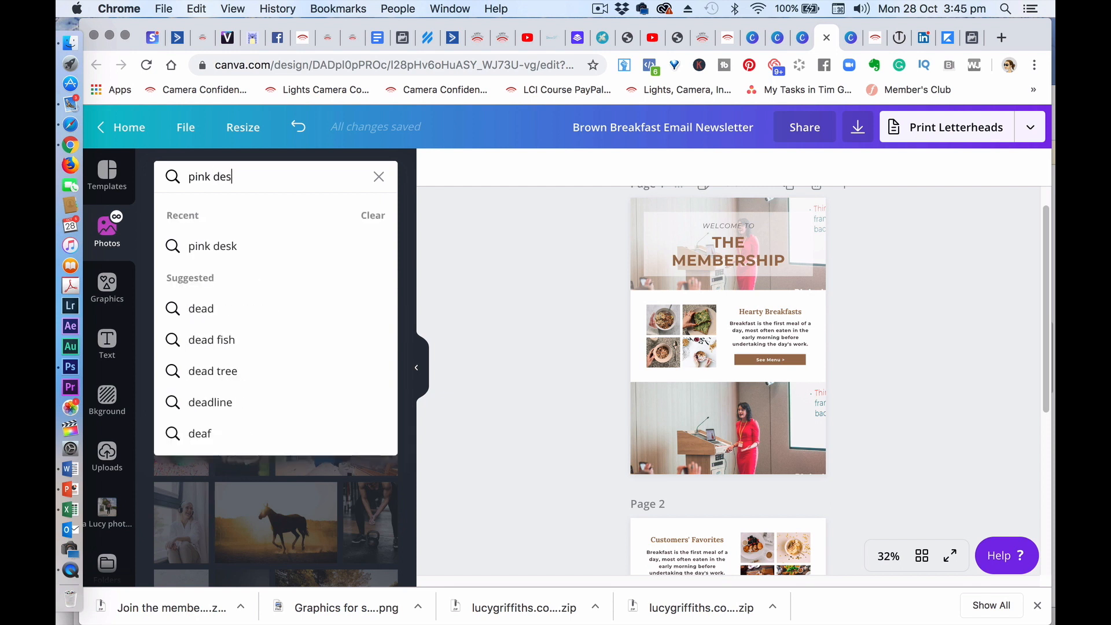
{"action": "type", "text": "k"}
{"action": "key", "text": "Return"}
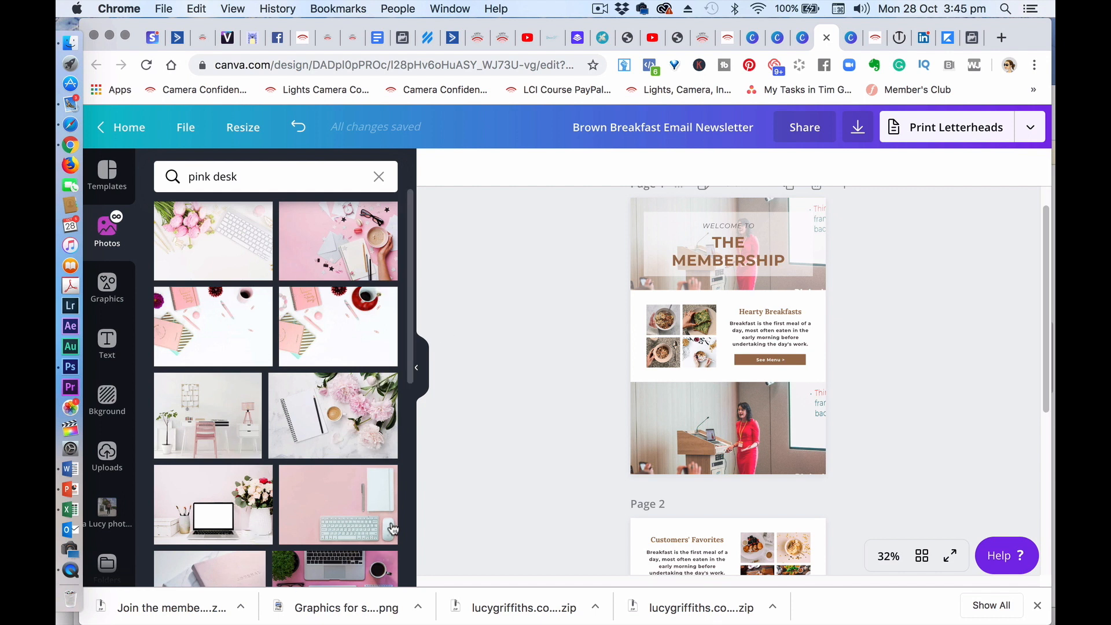
{"action": "left_click_drag", "start_coordinate": [237, 512], "coordinate": [632, 244]}
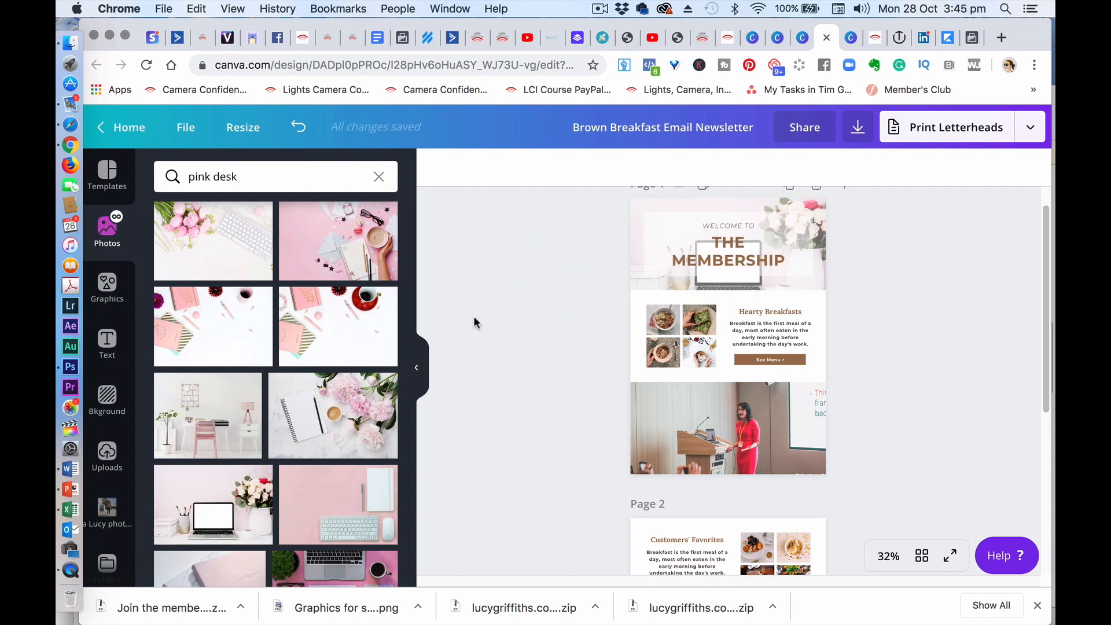
{"action": "left_click_drag", "start_coordinate": [234, 333], "coordinate": [631, 250]}
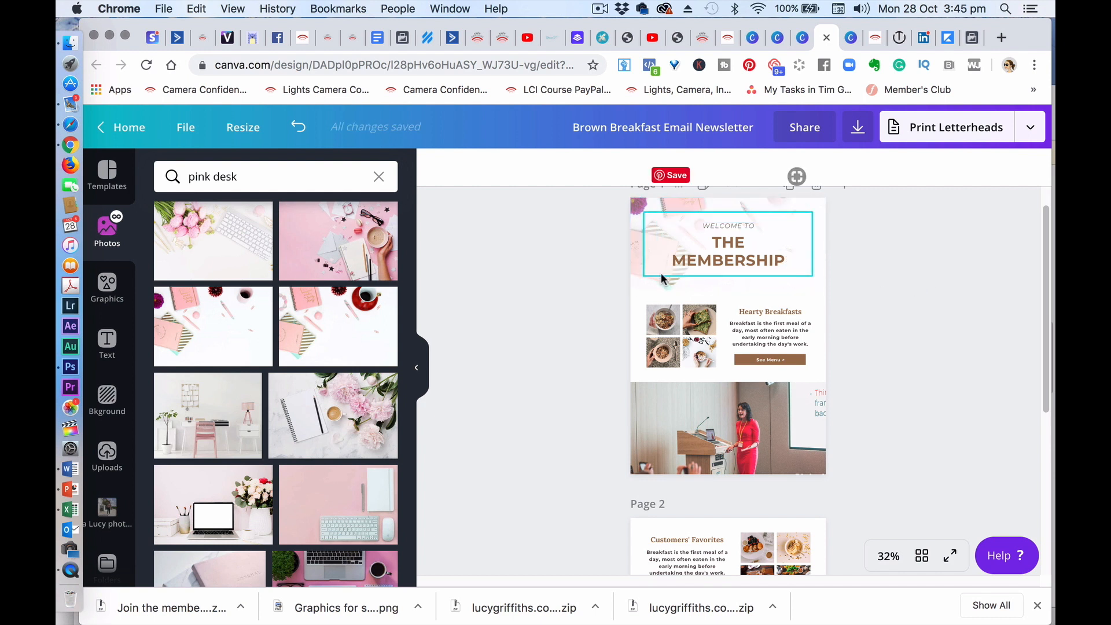
Recolor the box behind the "THE MEMBERSHIP" heading with the light pink brand color and set its transparency to 39
{"action": "left_click", "coordinate": [646, 272]}
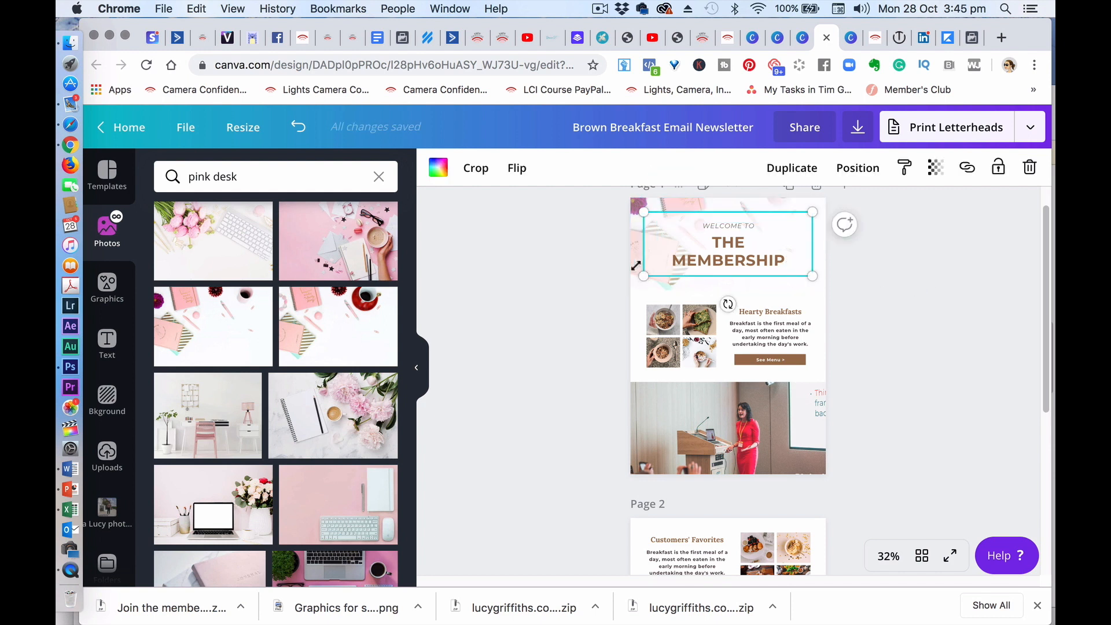
{"action": "left_click", "coordinate": [439, 168]}
{"action": "left_click", "coordinate": [170, 300]}
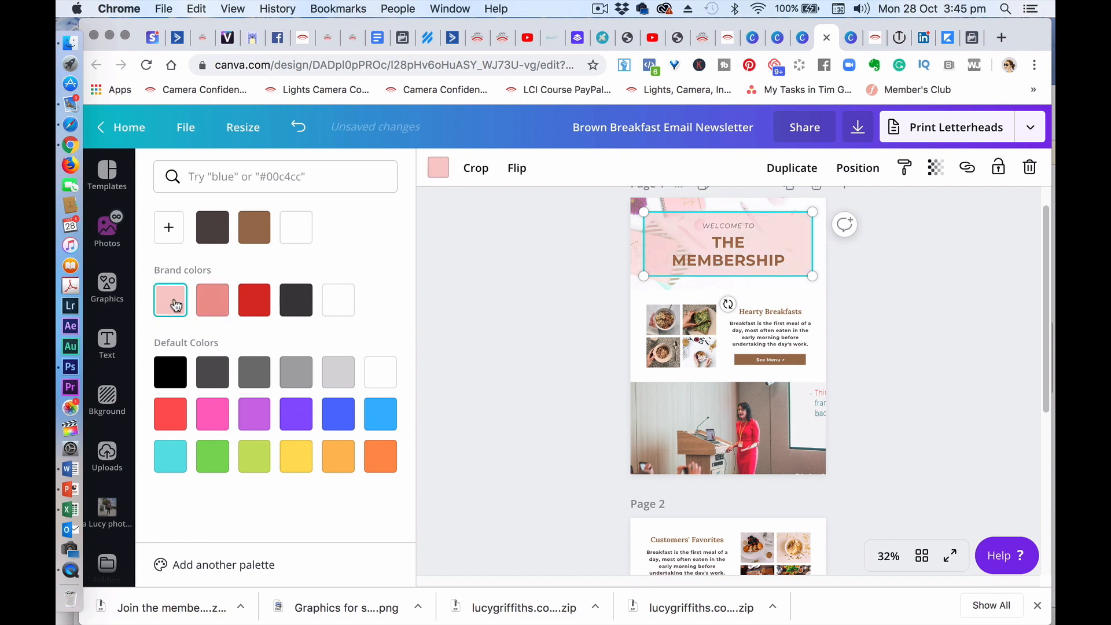
{"action": "left_click", "coordinate": [949, 250]}
{"action": "left_click", "coordinate": [805, 244]}
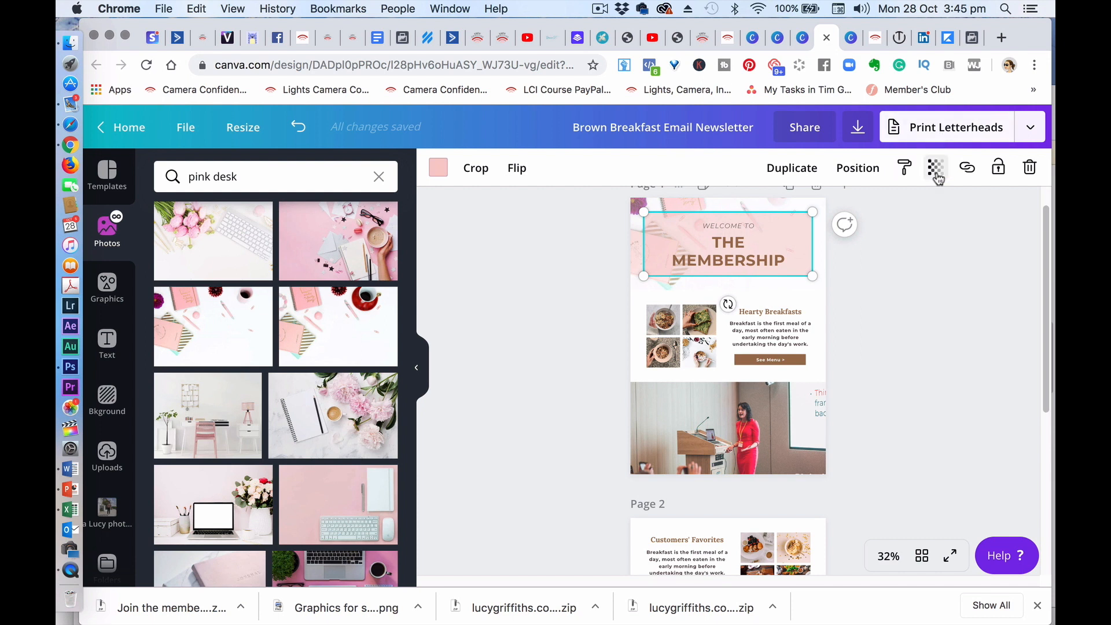
{"action": "left_click", "coordinate": [936, 171]}
{"action": "left_click_drag", "start_coordinate": [856, 216], "coordinate": [832, 216]}
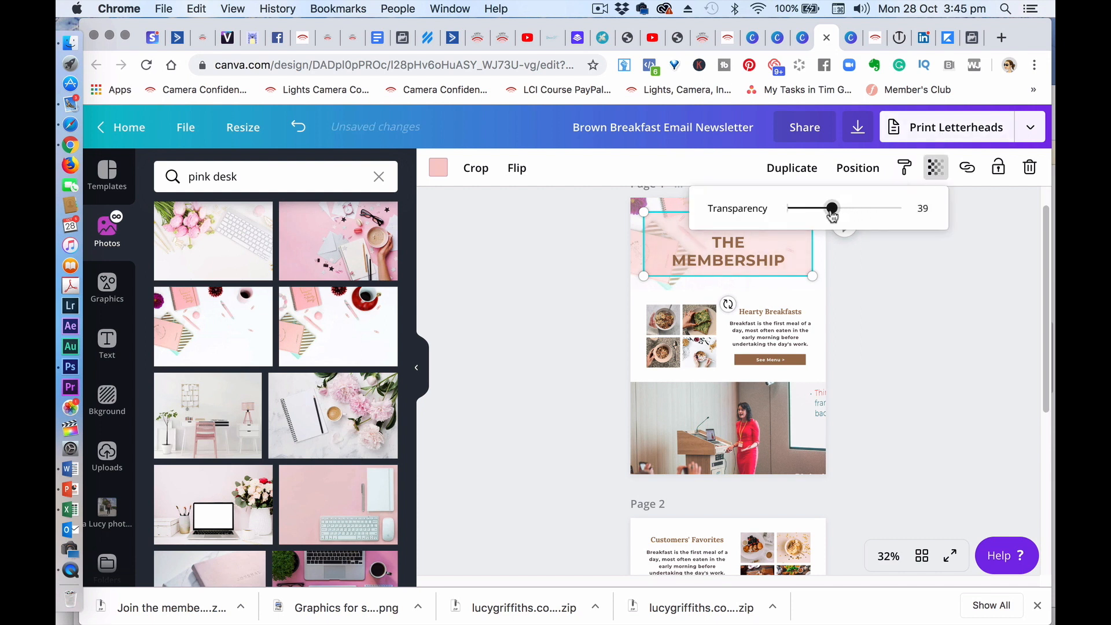
{"action": "left_click", "coordinate": [888, 300]}
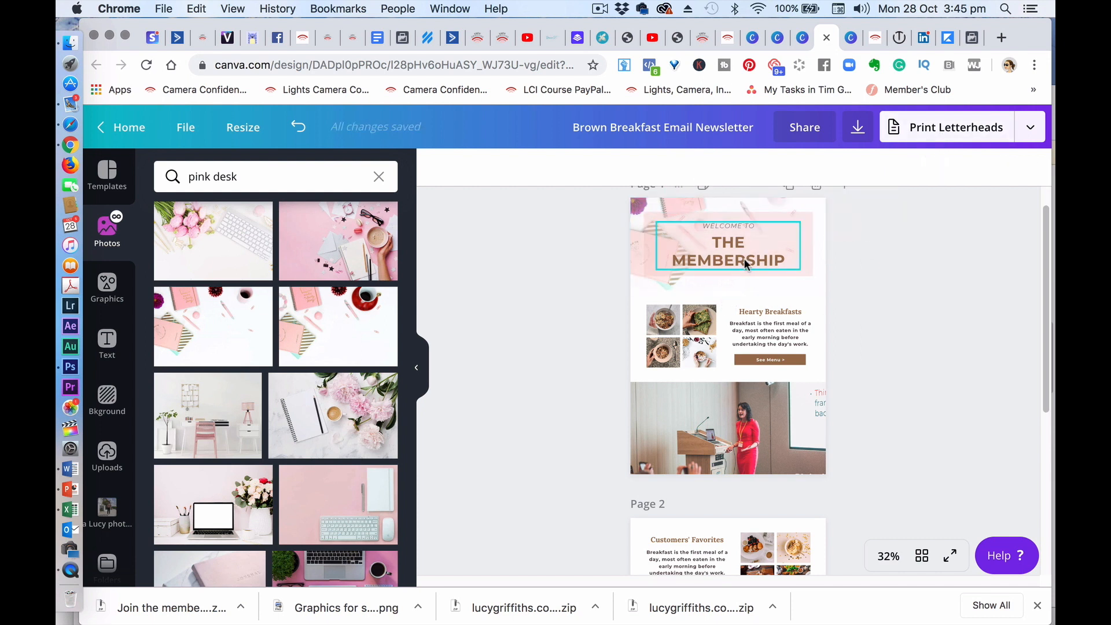
Change the "THE MEMBERSHIP" heading's text color to the red brand color
{"action": "left_click", "coordinate": [680, 261]}
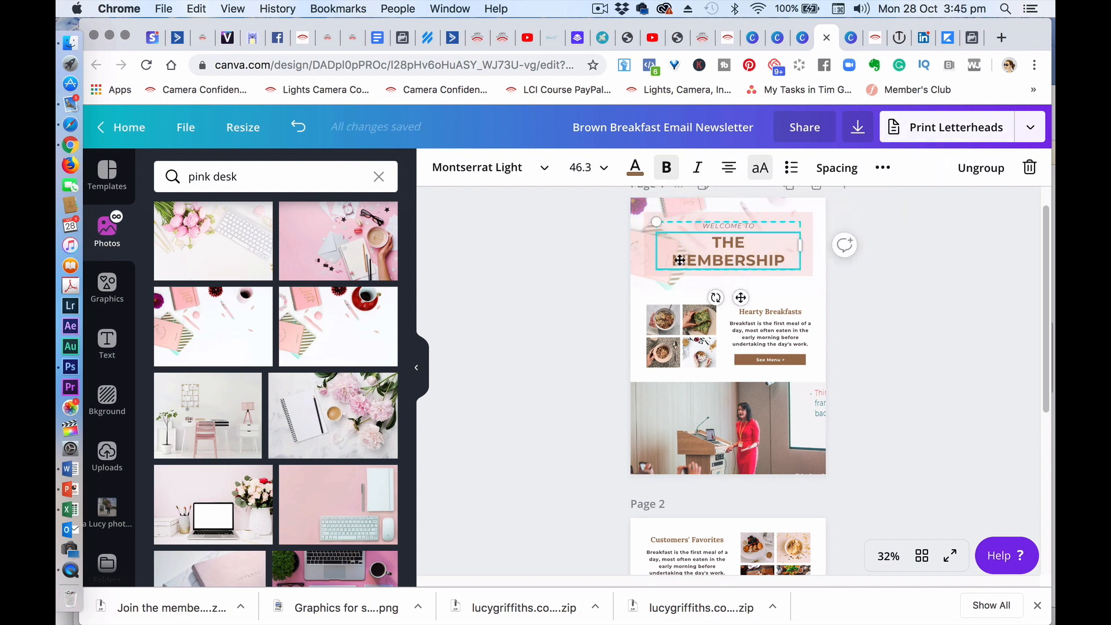
{"action": "left_click", "coordinate": [635, 168]}
{"action": "left_click", "coordinate": [252, 305]}
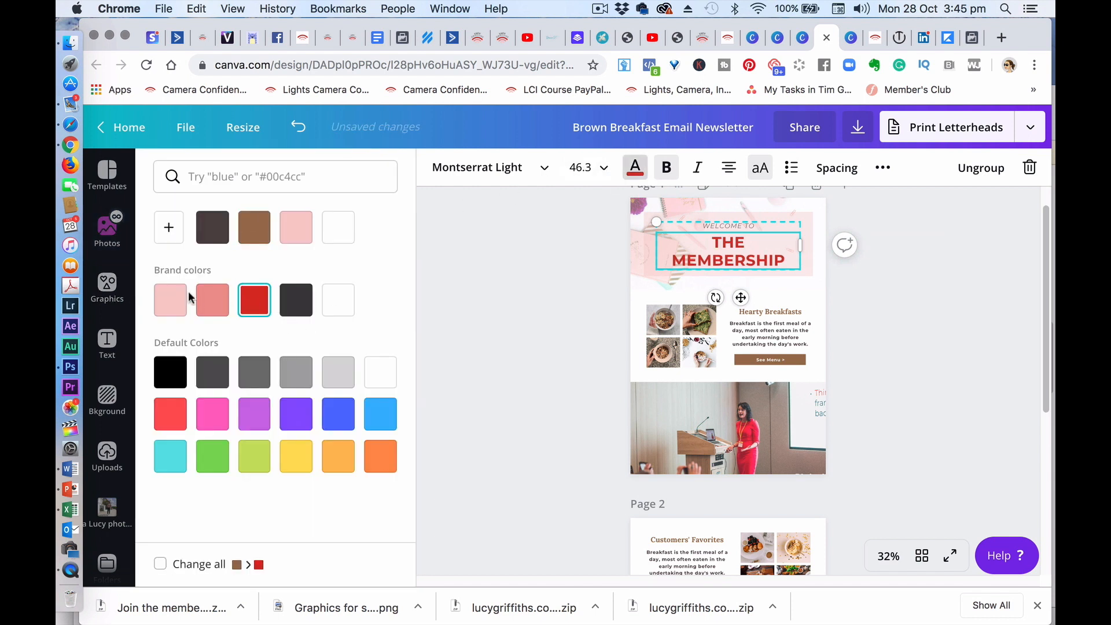
{"action": "left_click", "coordinate": [521, 279]}
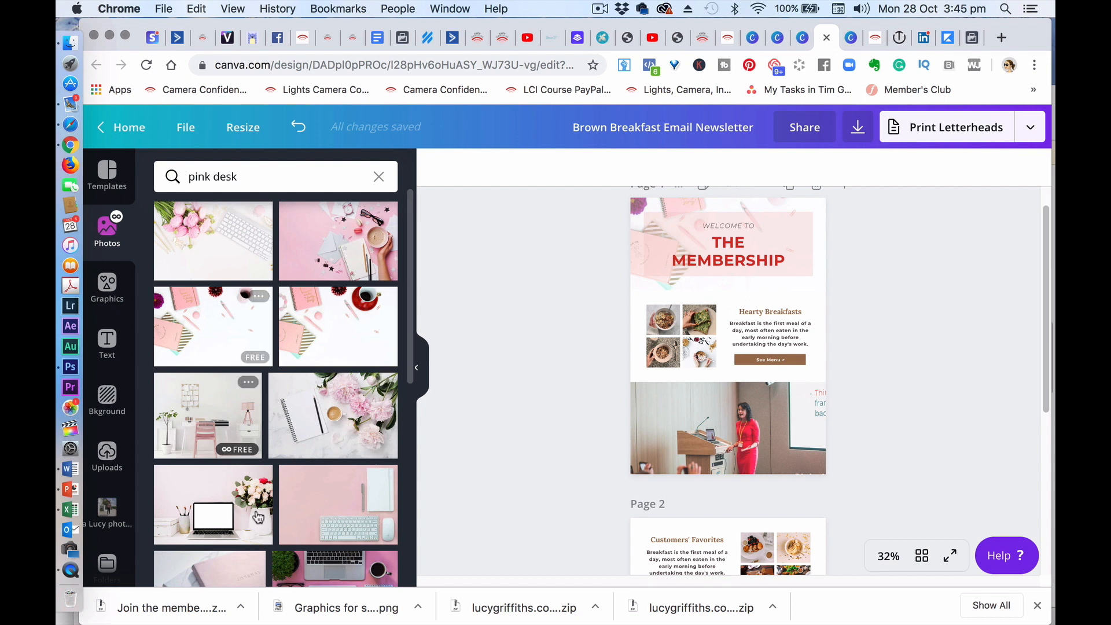
Replace the large photo at the foot of page 1 with the laptop and flower vase photo, and reposition it within its frame
{"action": "left_click_drag", "start_coordinate": [231, 514], "coordinate": [671, 439]}
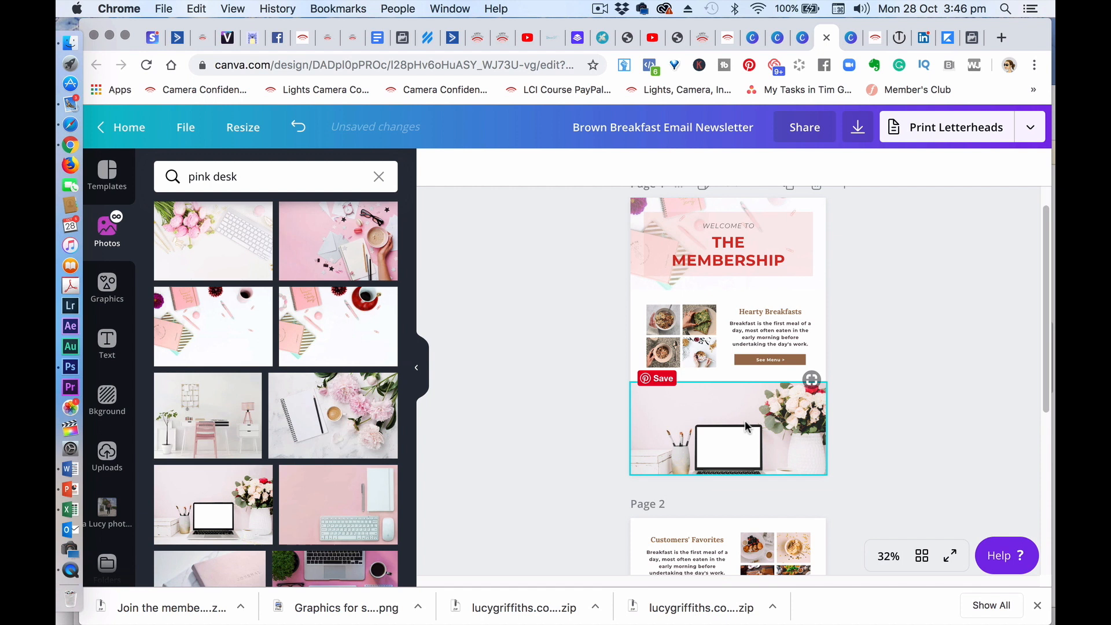
{"action": "double_click", "coordinate": [745, 423]}
{"action": "left_click_drag", "start_coordinate": [746, 440], "coordinate": [747, 421]}
{"action": "left_click", "coordinate": [445, 174]}
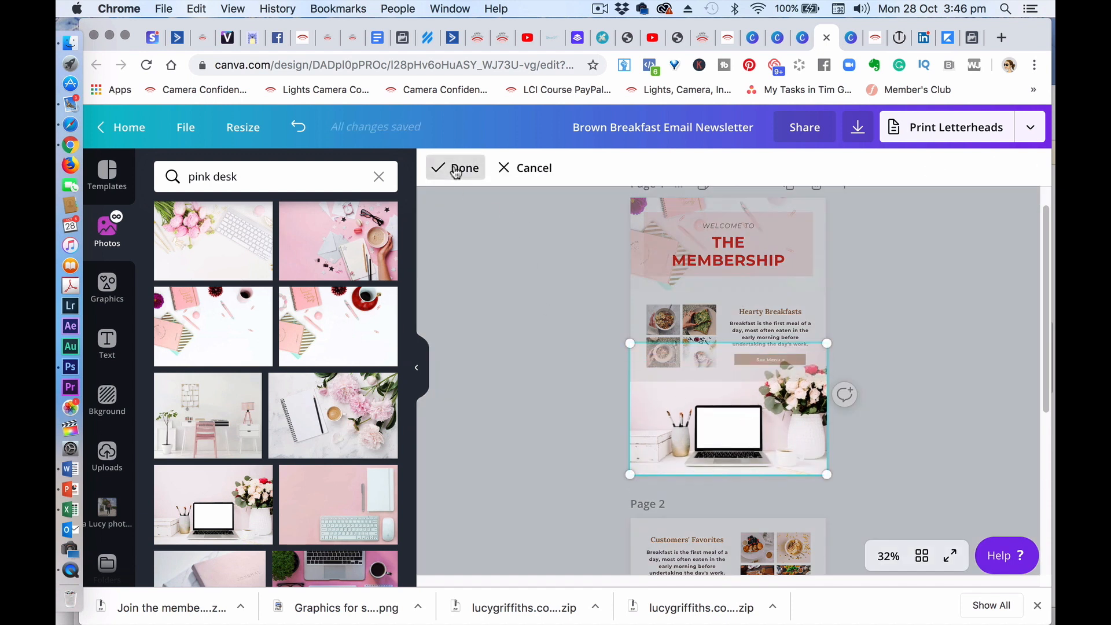
{"action": "left_click", "coordinate": [894, 336]}
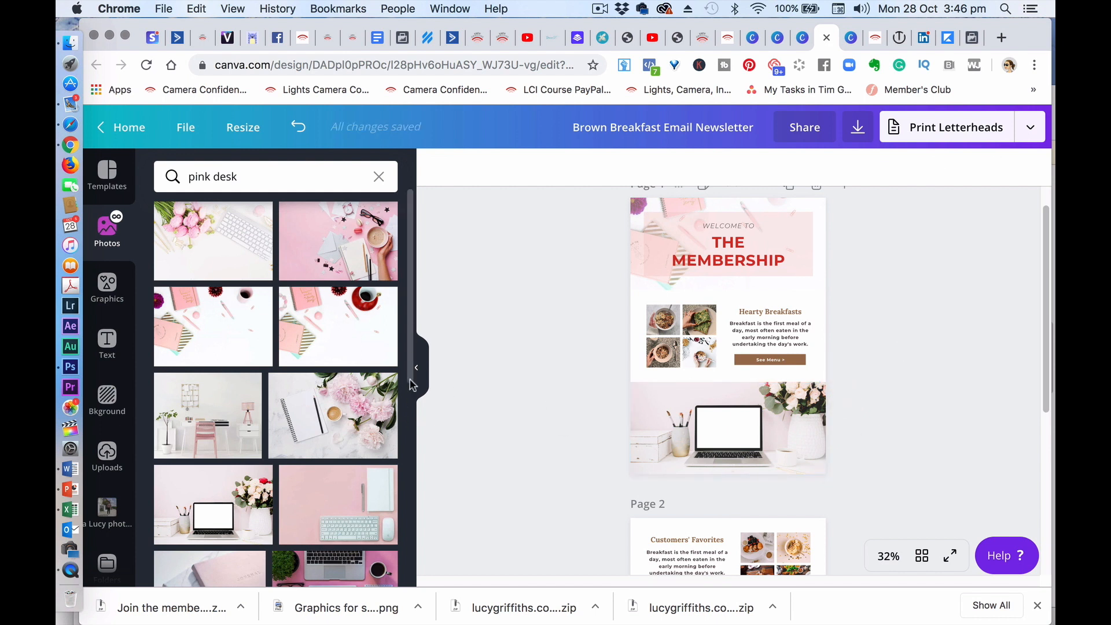
Replace the large photo at the foot of page 1 with the white desk photo showing roses, a pink envelope and coffee
{"action": "scroll", "coordinate": [410, 417], "scroll_direction": "down", "scroll_amount": 5}
{"action": "scroll", "coordinate": [410, 450], "scroll_direction": "down", "scroll_amount": 5}
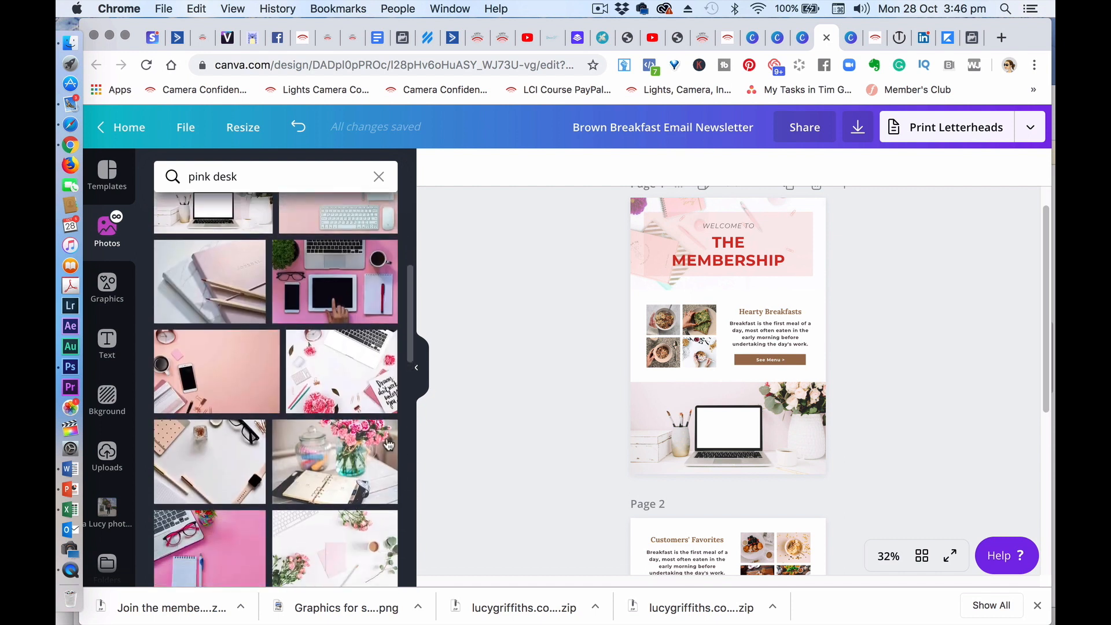
{"action": "left_click_drag", "start_coordinate": [364, 376], "coordinate": [658, 419]}
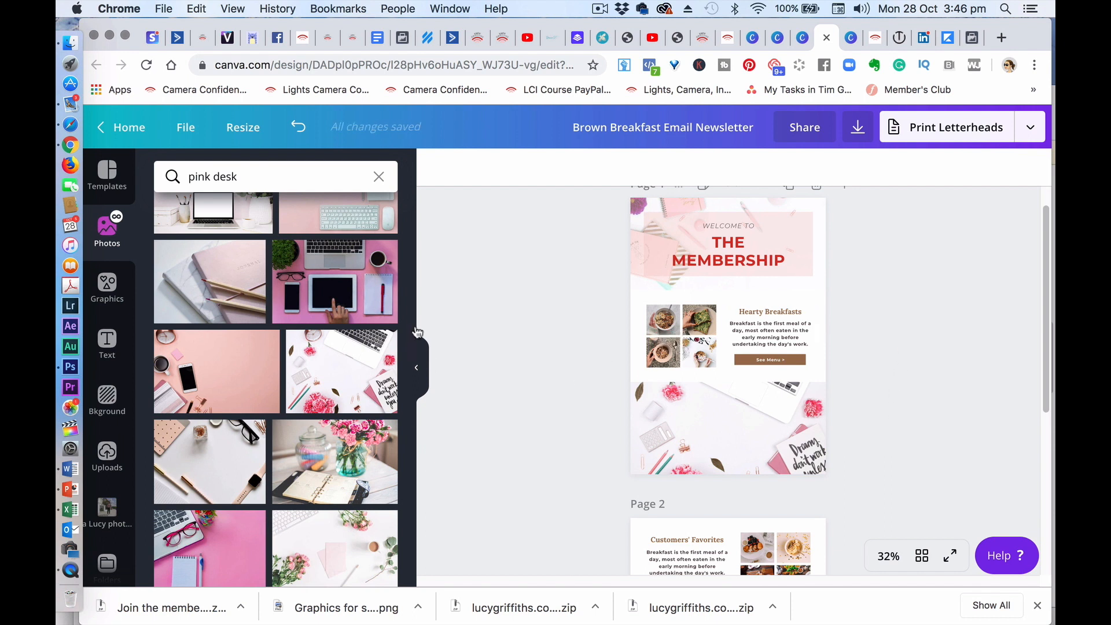
{"action": "scroll", "coordinate": [408, 313], "scroll_direction": "down", "scroll_amount": 5}
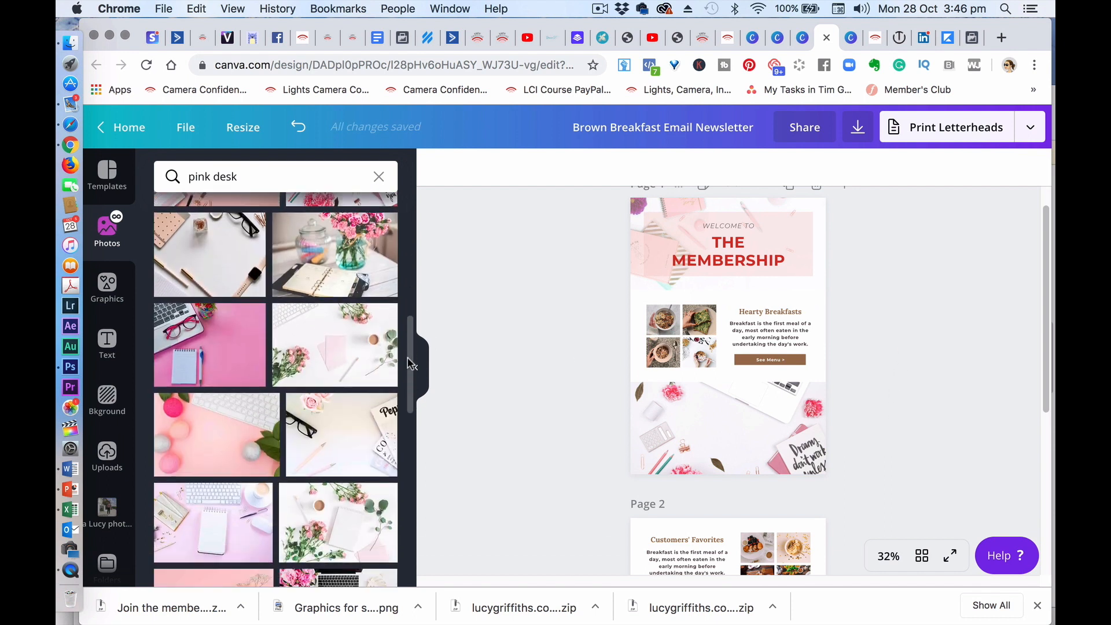
{"action": "left_click_drag", "start_coordinate": [353, 356], "coordinate": [654, 431]}
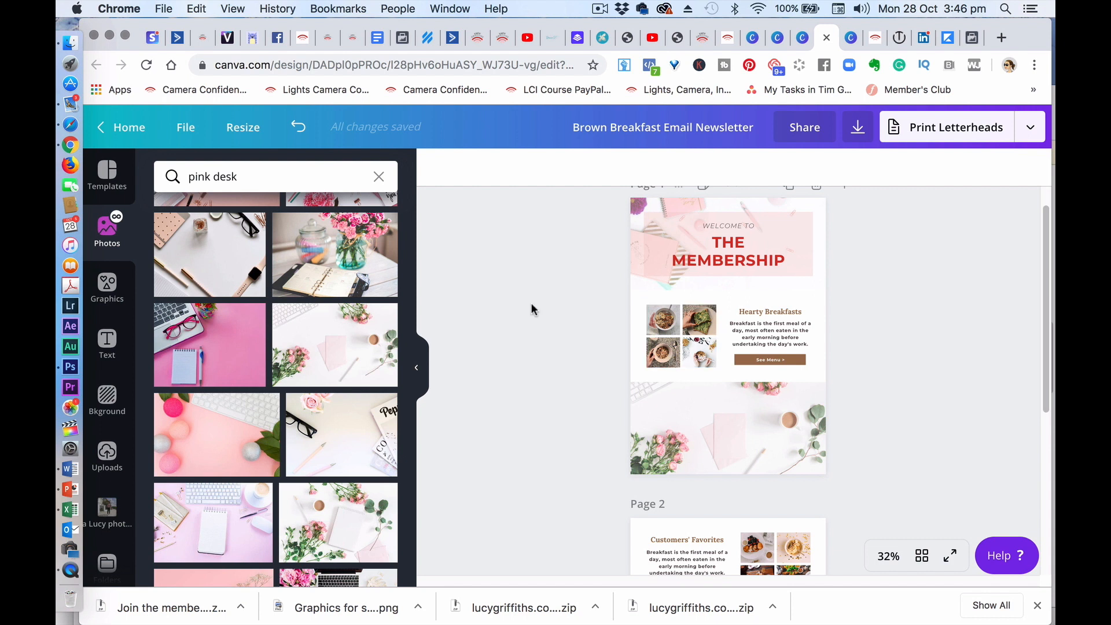
Fill three small photo frames on page 1: roses with notebook lower-left, pink flowers with planner lower-right, laptop with peonies upper-left
{"action": "left_click_drag", "start_coordinate": [318, 519], "coordinate": [663, 360]}
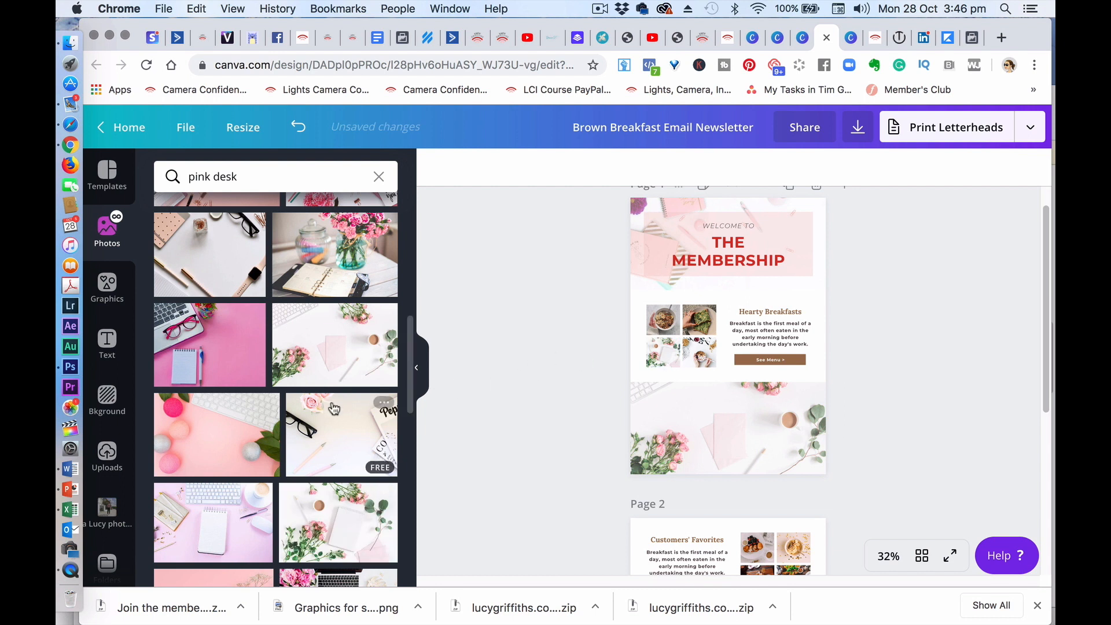
{"action": "left_click_drag", "start_coordinate": [358, 269], "coordinate": [689, 360]}
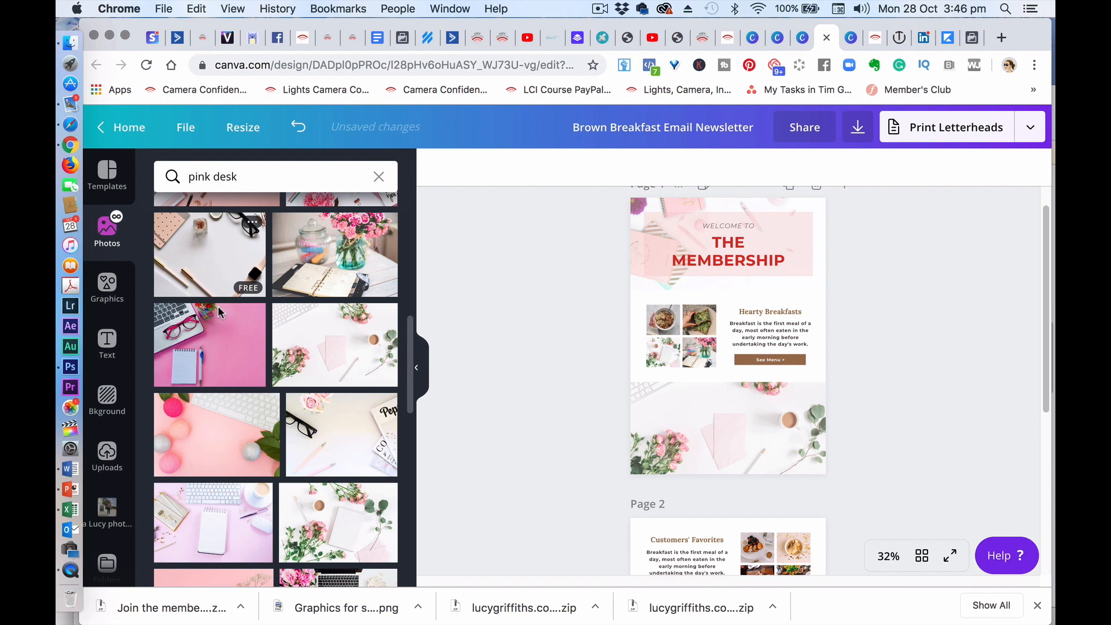
{"action": "left_click_drag", "start_coordinate": [411, 363], "coordinate": [411, 412]}
{"action": "left_click_drag", "start_coordinate": [327, 336], "coordinate": [669, 330]}
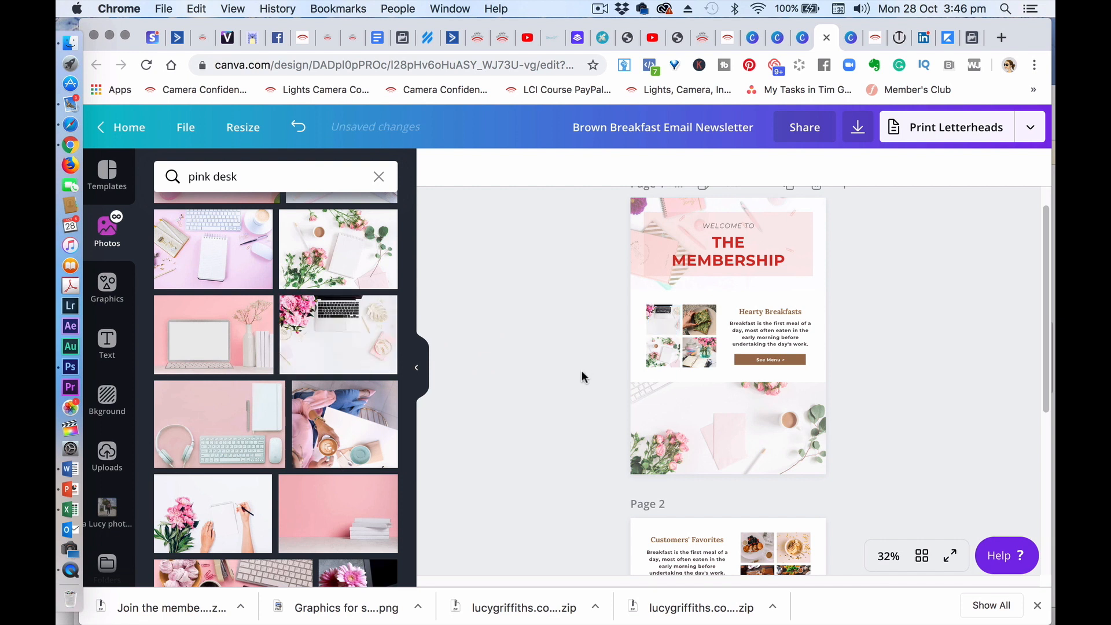
{"action": "left_click", "coordinate": [666, 323]}
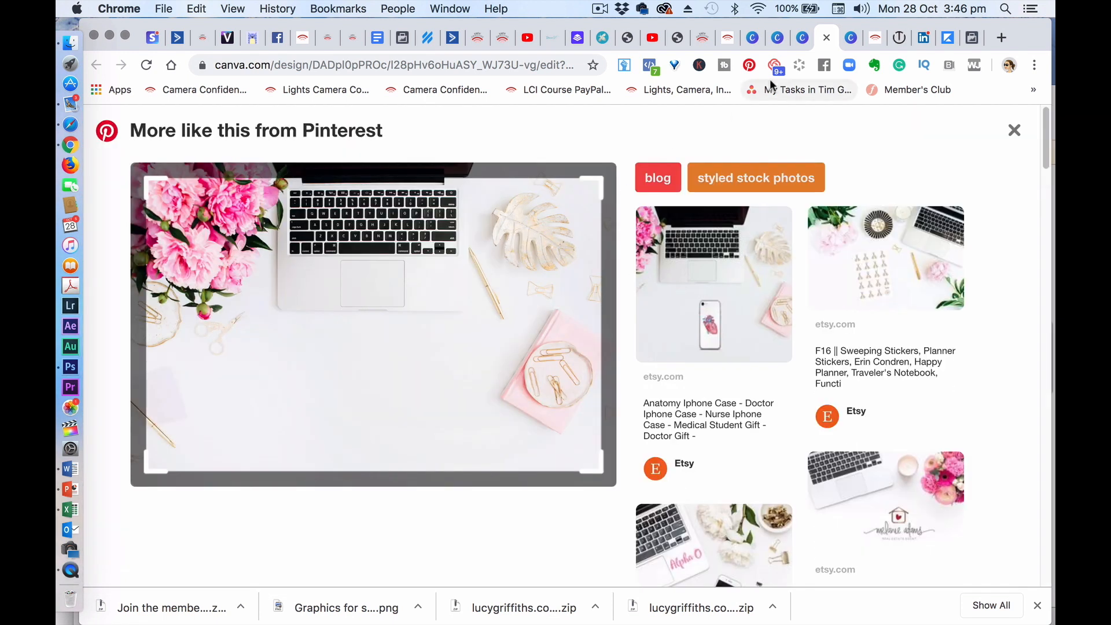
{"action": "left_click", "coordinate": [804, 40]}
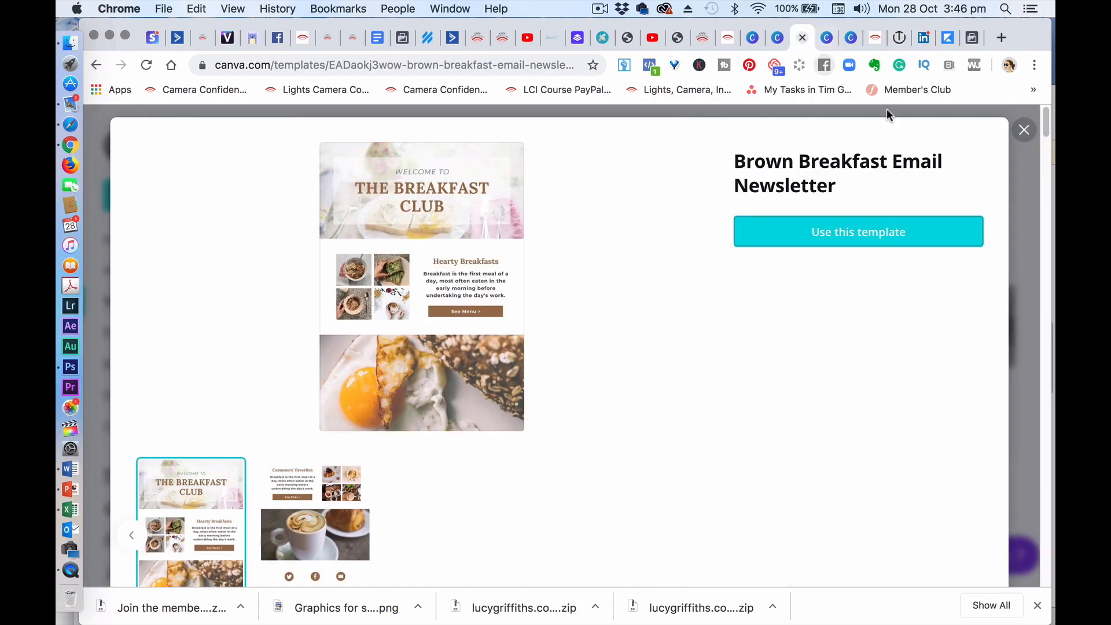
{"action": "left_click", "coordinate": [827, 39]}
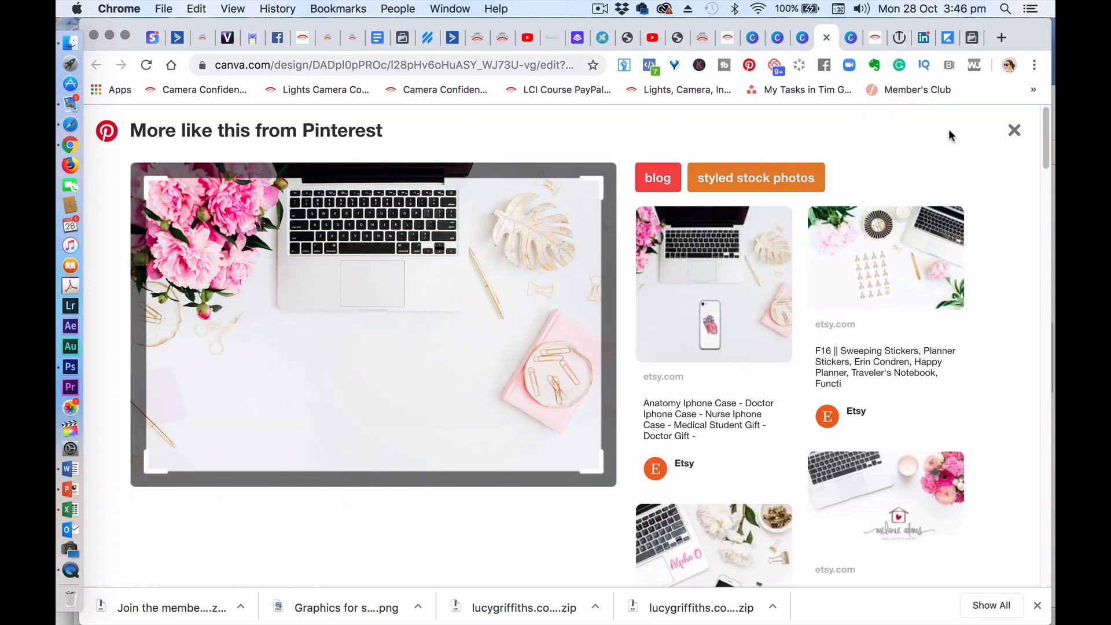
{"action": "left_click", "coordinate": [1014, 132]}
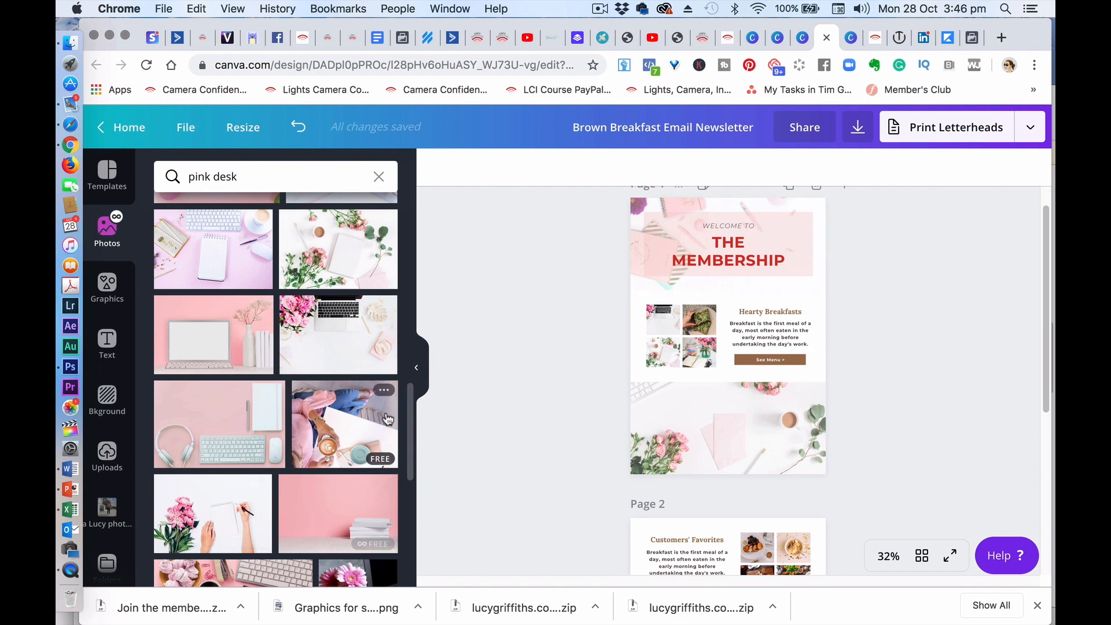
Replace the upper-right photo of the small photo grid on page 1 with the photo of a person holding coffee
{"action": "scroll", "coordinate": [347, 400], "scroll_direction": "down", "scroll_amount": 2}
{"action": "left_click_drag", "start_coordinate": [342, 400], "coordinate": [699, 324]}
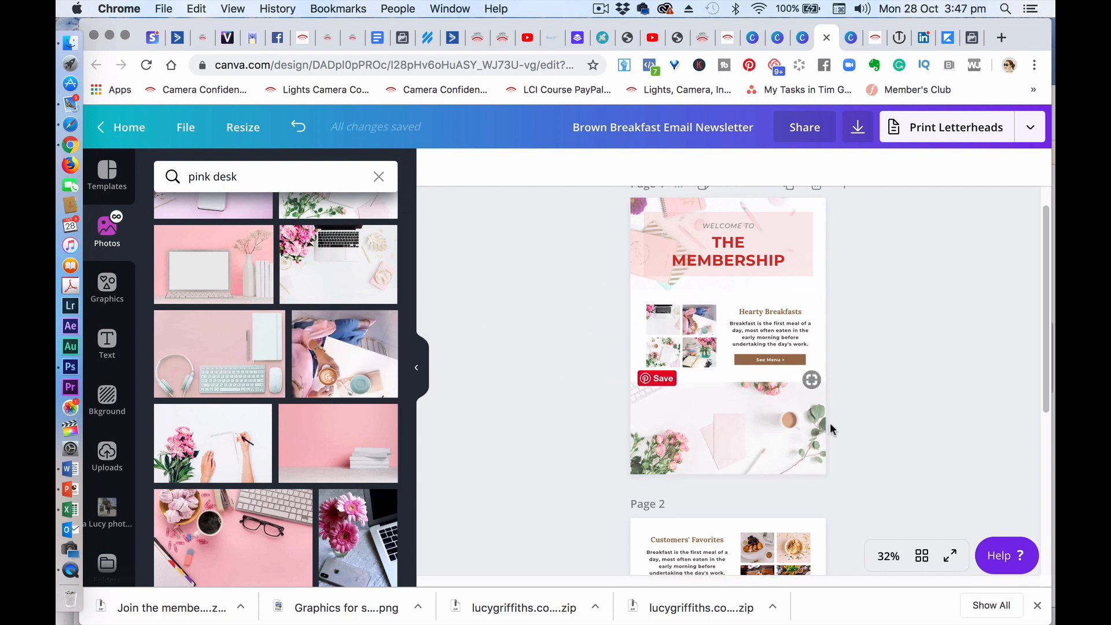
Recolor the box behind "See Menu" on page 1 with the coral pink brand color
{"action": "left_click", "coordinate": [799, 362]}
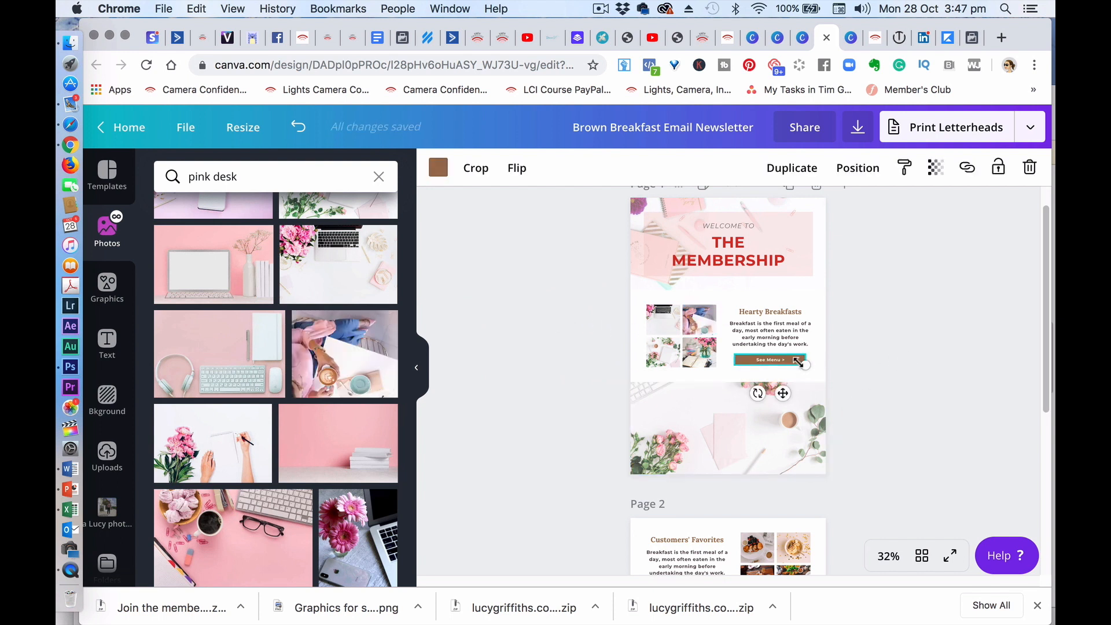
{"action": "left_click", "coordinate": [445, 175]}
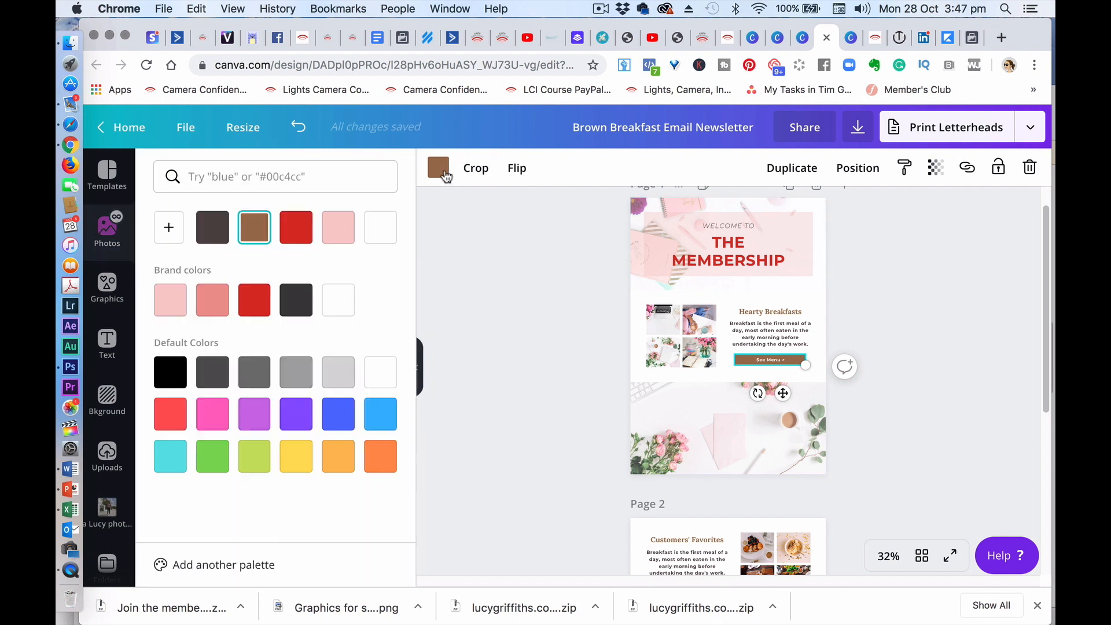
{"action": "left_click", "coordinate": [220, 300]}
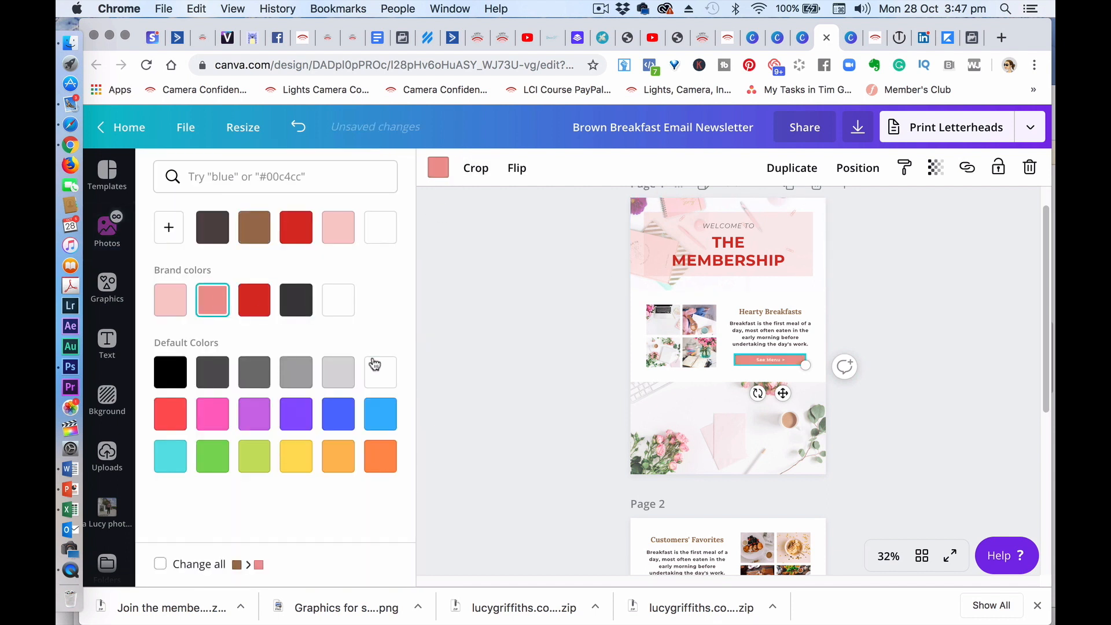
{"action": "left_click", "coordinate": [492, 302]}
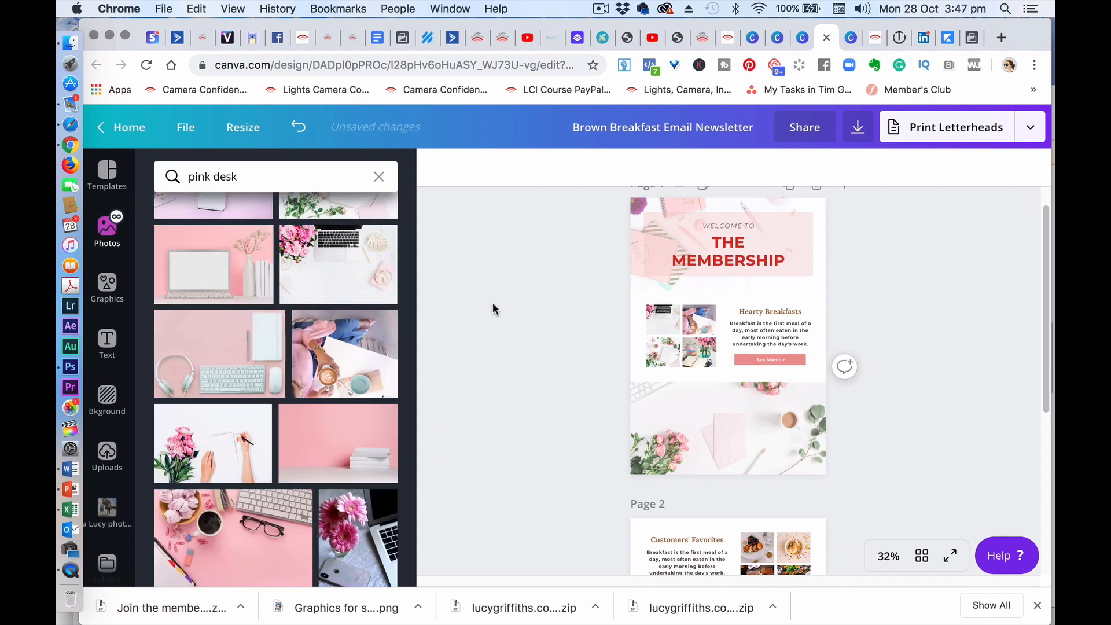
Change the "Hearty Breakfasts" heading's text color to the red brand color
{"action": "left_click", "coordinate": [780, 307]}
{"action": "left_click", "coordinate": [635, 169]}
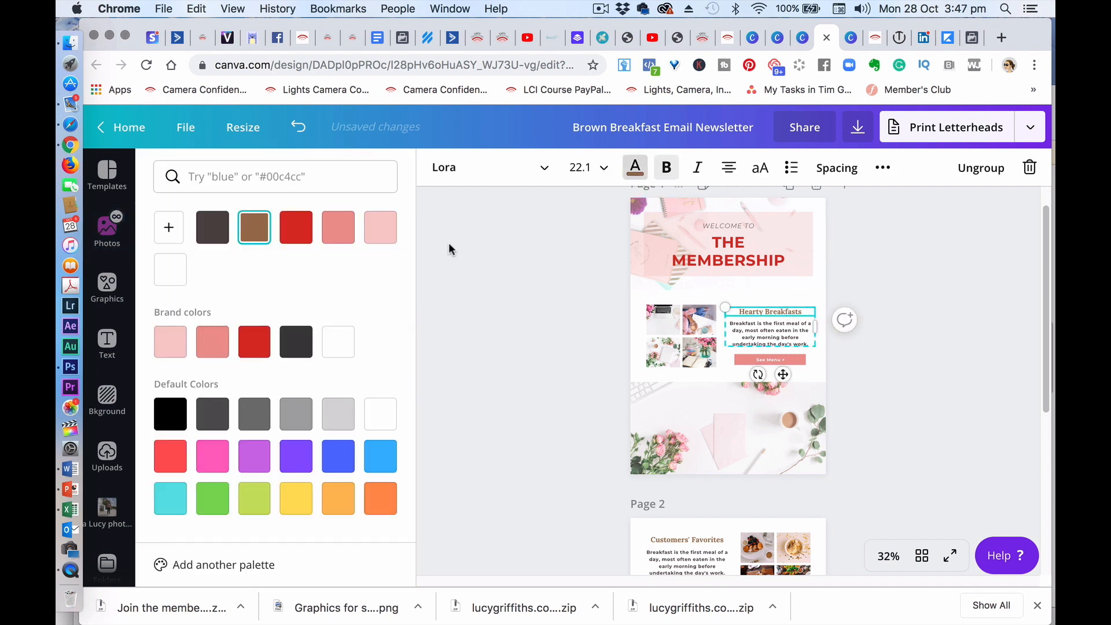
{"action": "left_click", "coordinate": [254, 341]}
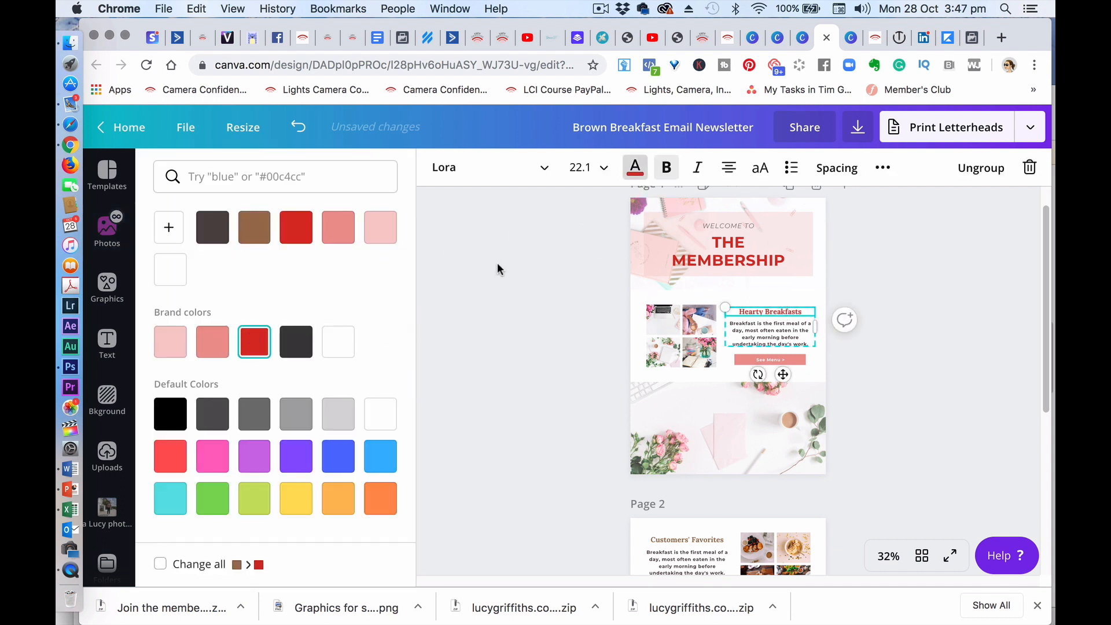
{"action": "left_click", "coordinate": [500, 262]}
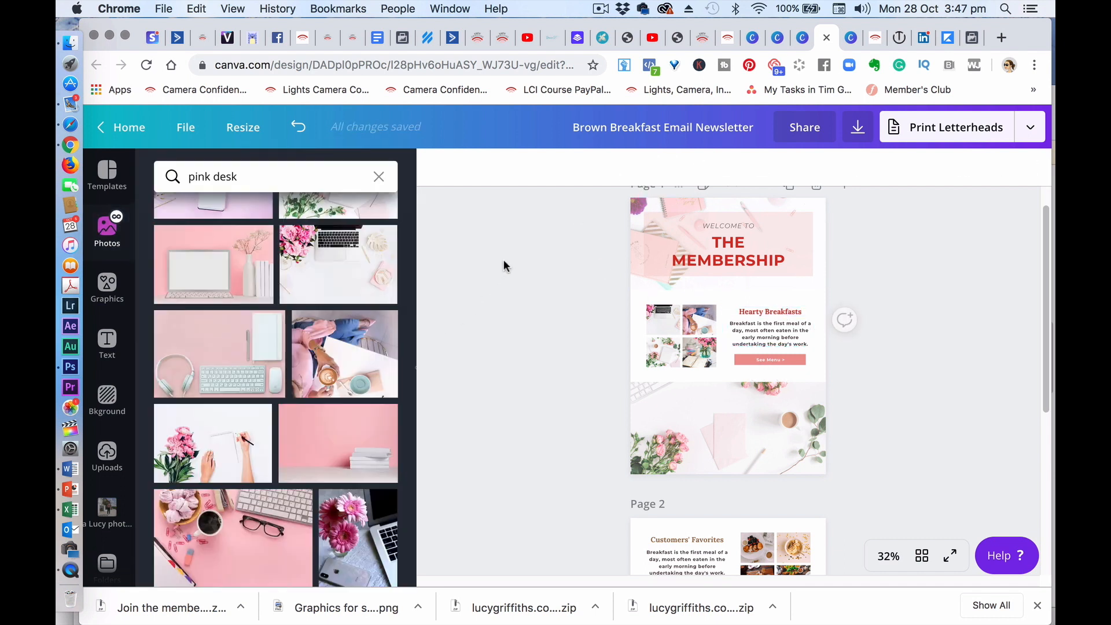
Change the "THE MEMBERSHIP" heading's text color to the coral pink brand color
{"action": "left_click", "coordinate": [729, 269]}
{"action": "left_click", "coordinate": [634, 167]}
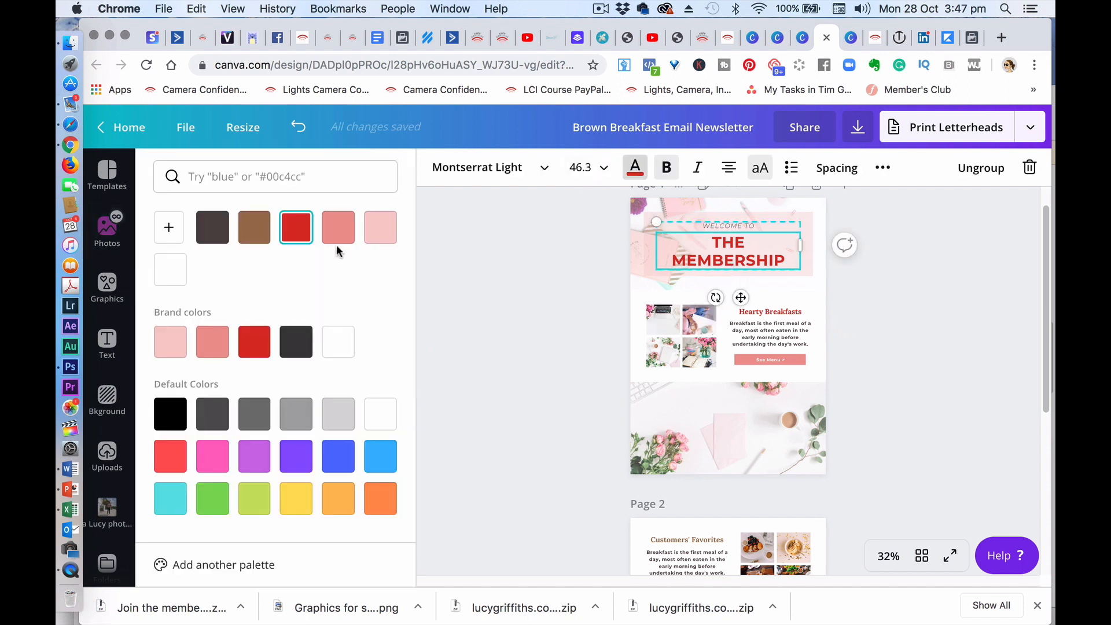
{"action": "left_click", "coordinate": [211, 351]}
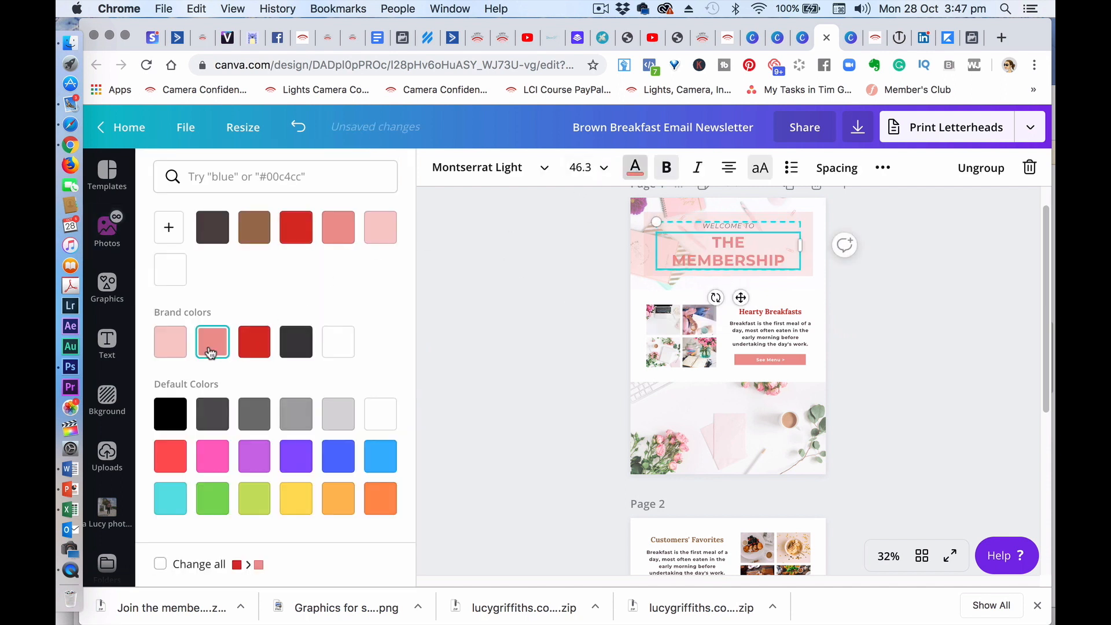
{"action": "left_click", "coordinate": [535, 279]}
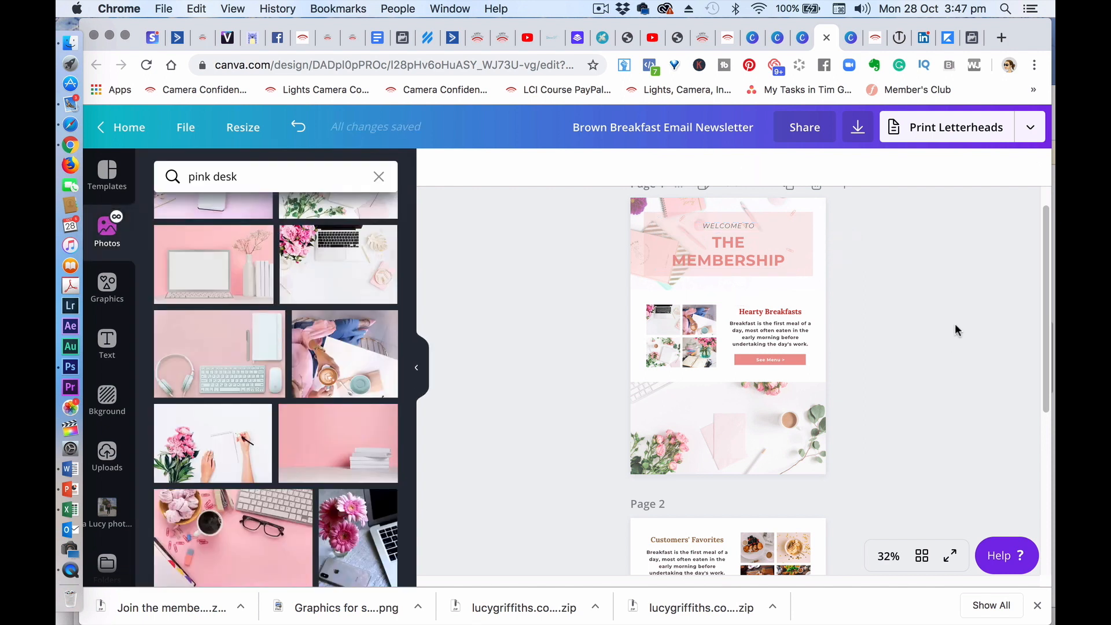
Look over both pages of the customized newsletter to check its overall design
{"action": "scroll", "coordinate": [955, 330], "scroll_direction": "up", "scroll_amount": 1}
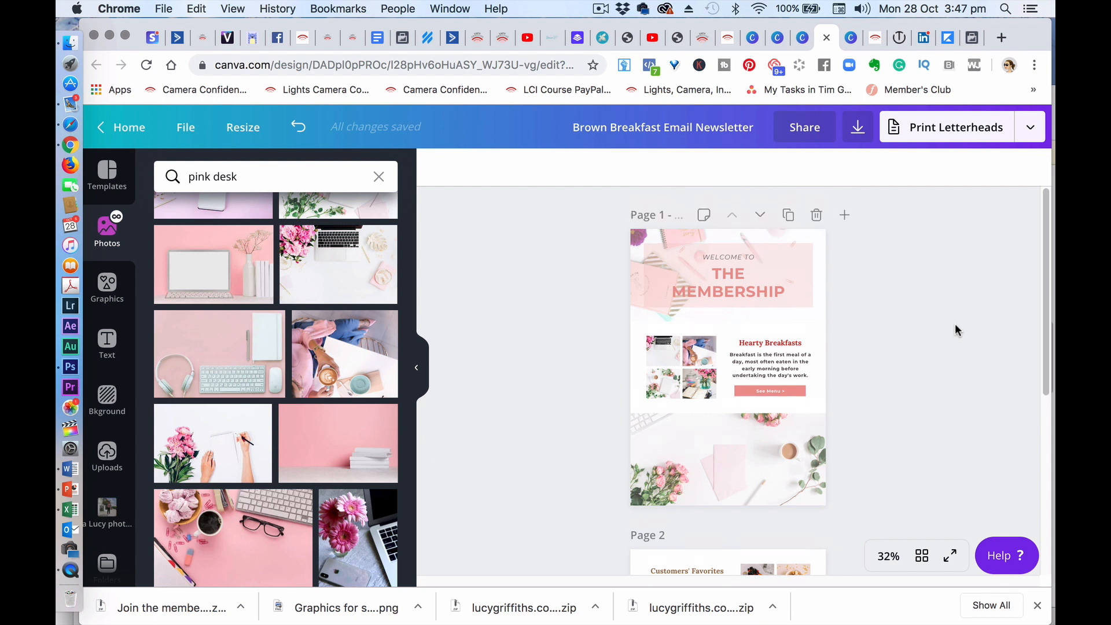
{"action": "scroll", "coordinate": [955, 329], "scroll_direction": "down", "scroll_amount": 1}
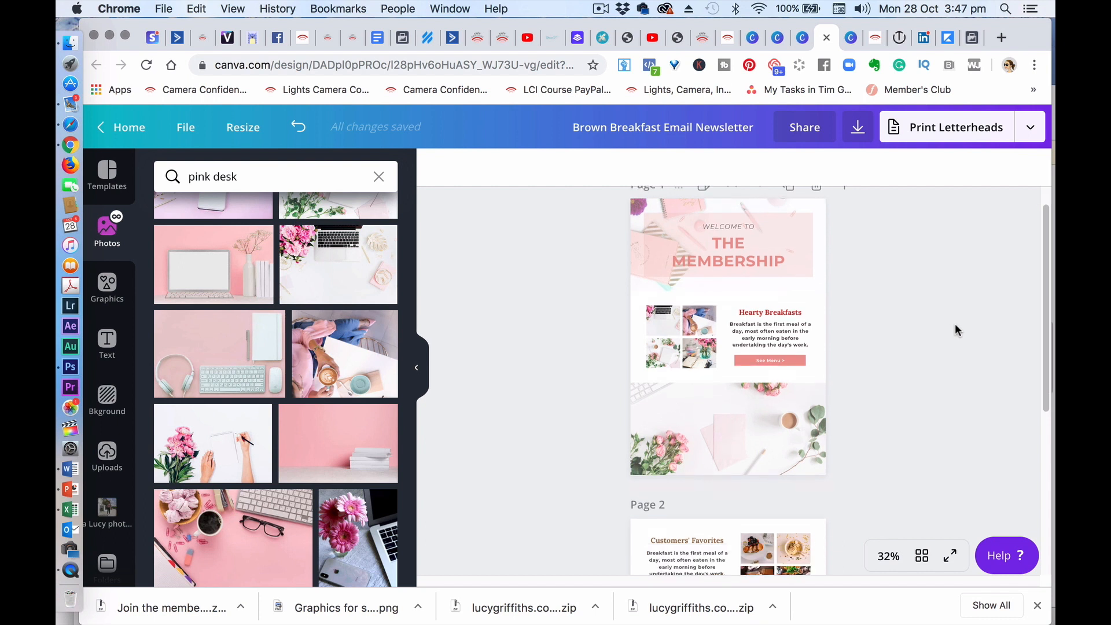
{"action": "scroll", "coordinate": [954, 330], "scroll_direction": "up", "scroll_amount": 1}
{"action": "scroll", "coordinate": [955, 329], "scroll_direction": "down", "scroll_amount": 5}
{"action": "scroll", "coordinate": [955, 329], "scroll_direction": "down", "scroll_amount": 5}
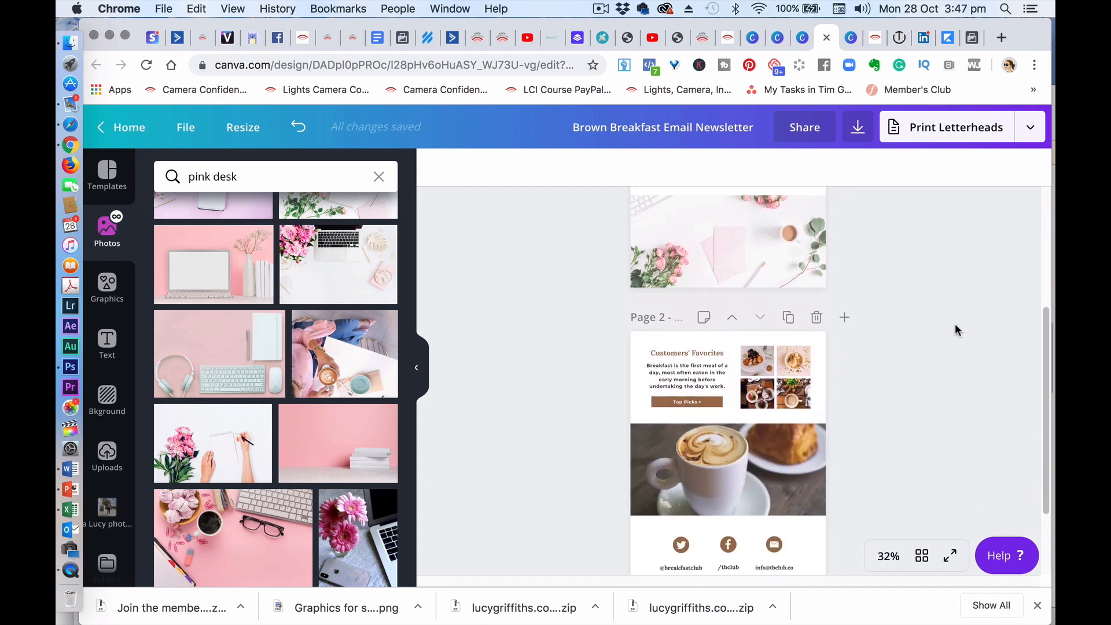
{"action": "scroll", "coordinate": [955, 329], "scroll_direction": "up", "scroll_amount": 4}
{"action": "scroll", "coordinate": [955, 325], "scroll_direction": "up", "scroll_amount": 6}
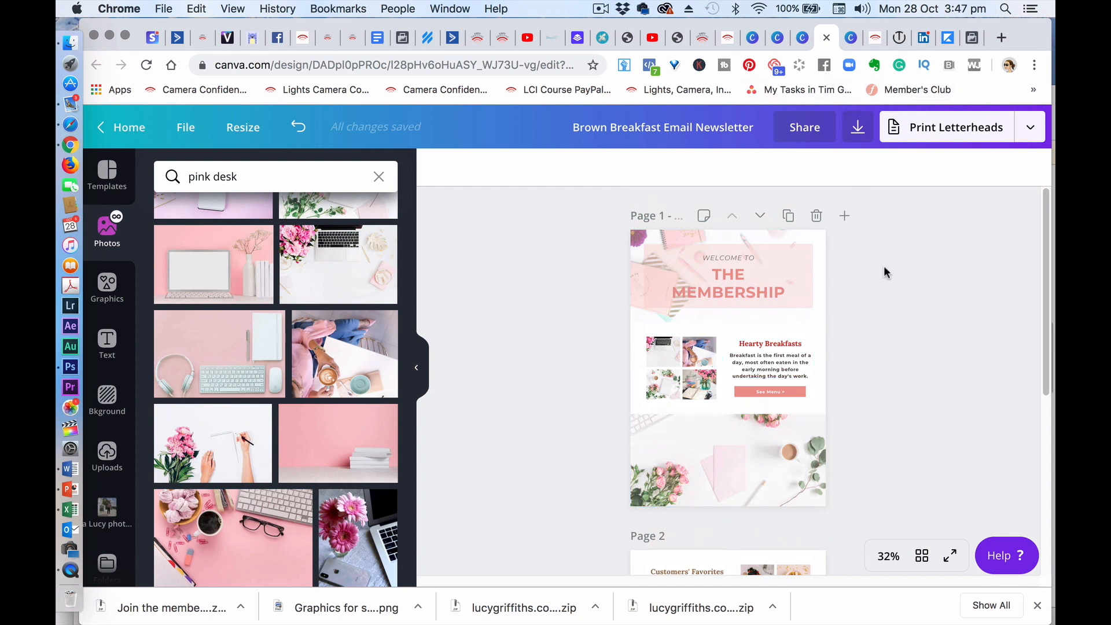
Return to the newsletter template search page and close the Brown Breakfast Email Newsletter preview
{"action": "left_click", "coordinate": [802, 42]}
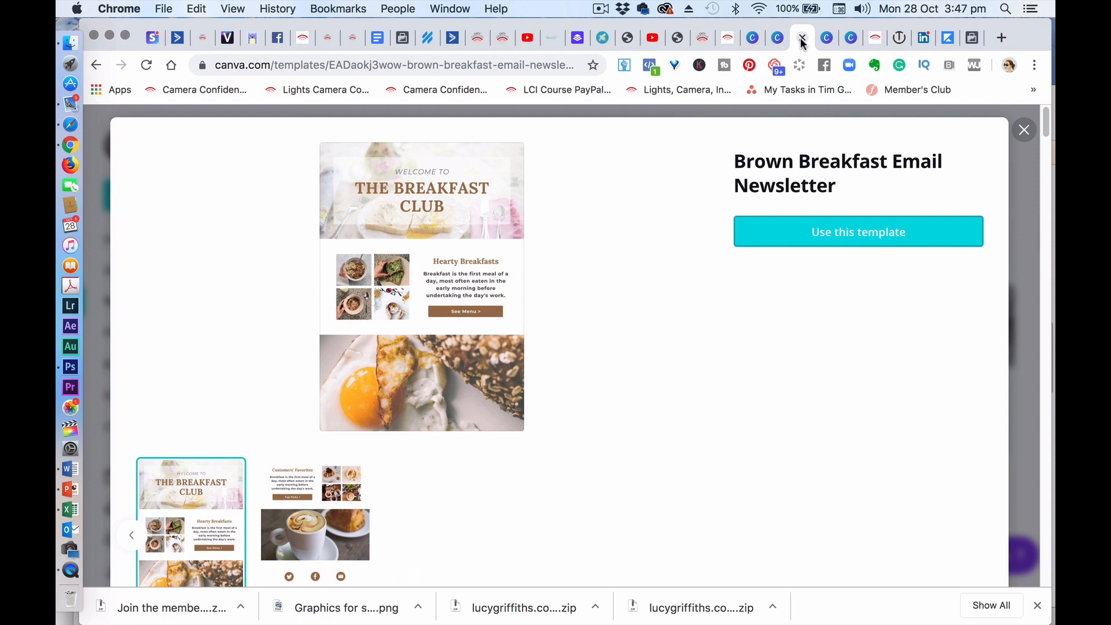
{"action": "left_click", "coordinate": [1025, 131]}
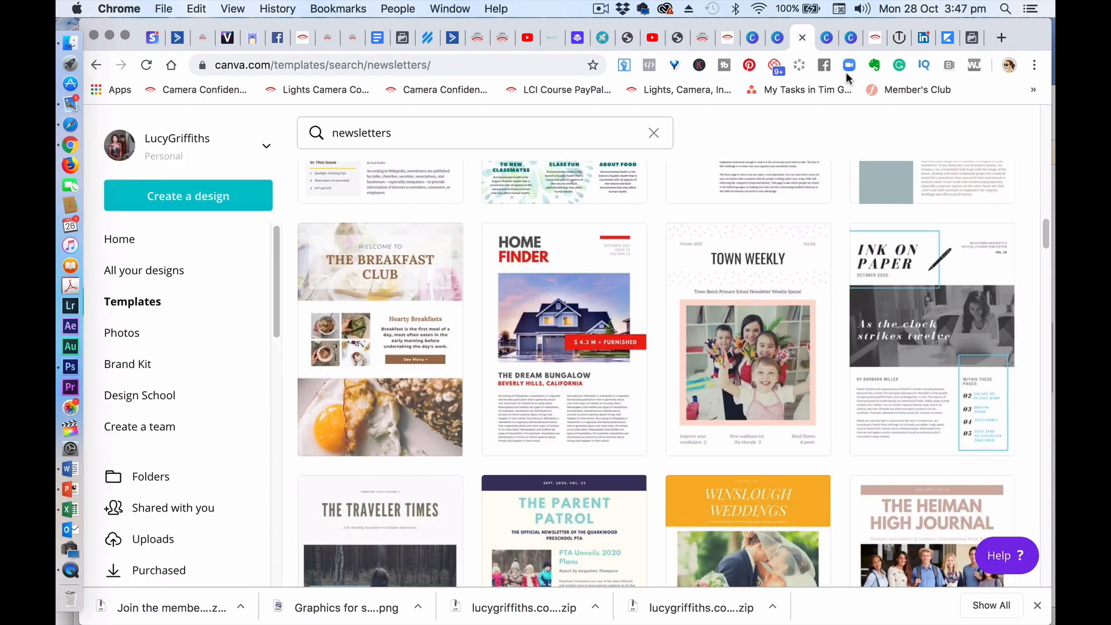
Browse the worksheet templates in the untitled A4 design and apply the "Writing Exercise" template to its page
{"action": "left_click", "coordinate": [777, 38]}
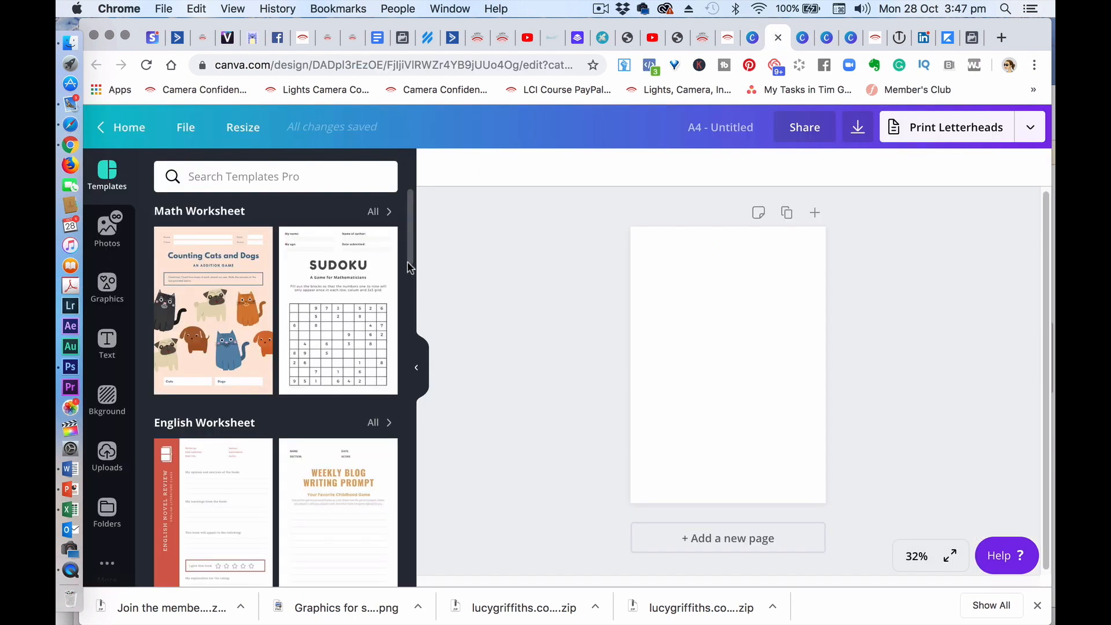
{"action": "scroll", "coordinate": [408, 267], "scroll_direction": "down", "scroll_amount": 5}
{"action": "scroll", "coordinate": [411, 296], "scroll_direction": "down", "scroll_amount": 7}
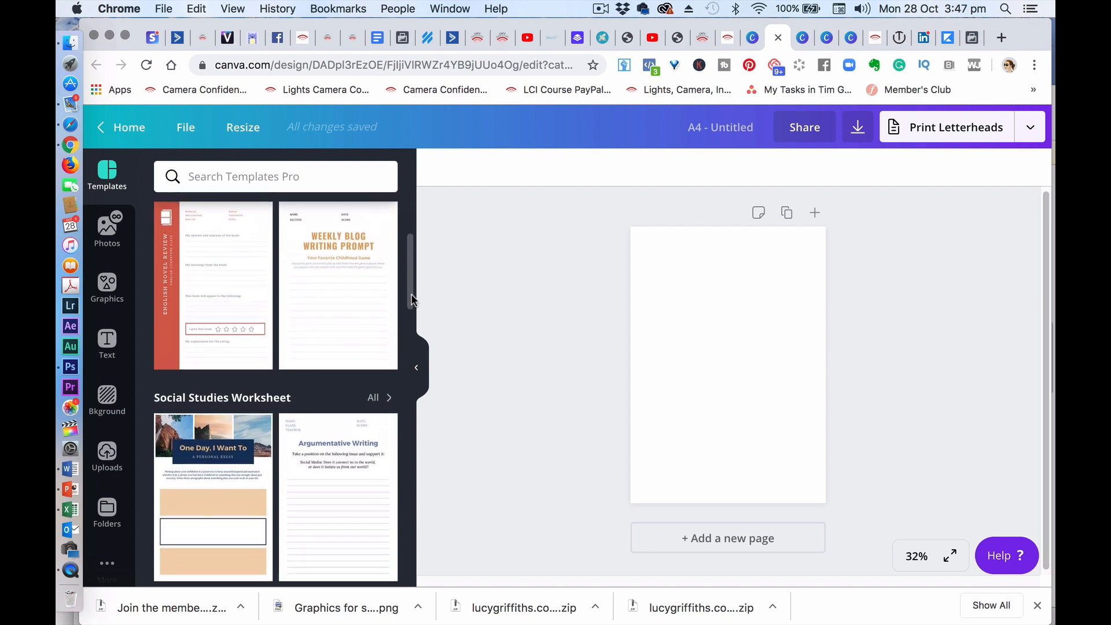
{"action": "scroll", "coordinate": [421, 376], "scroll_direction": "down", "scroll_amount": 5}
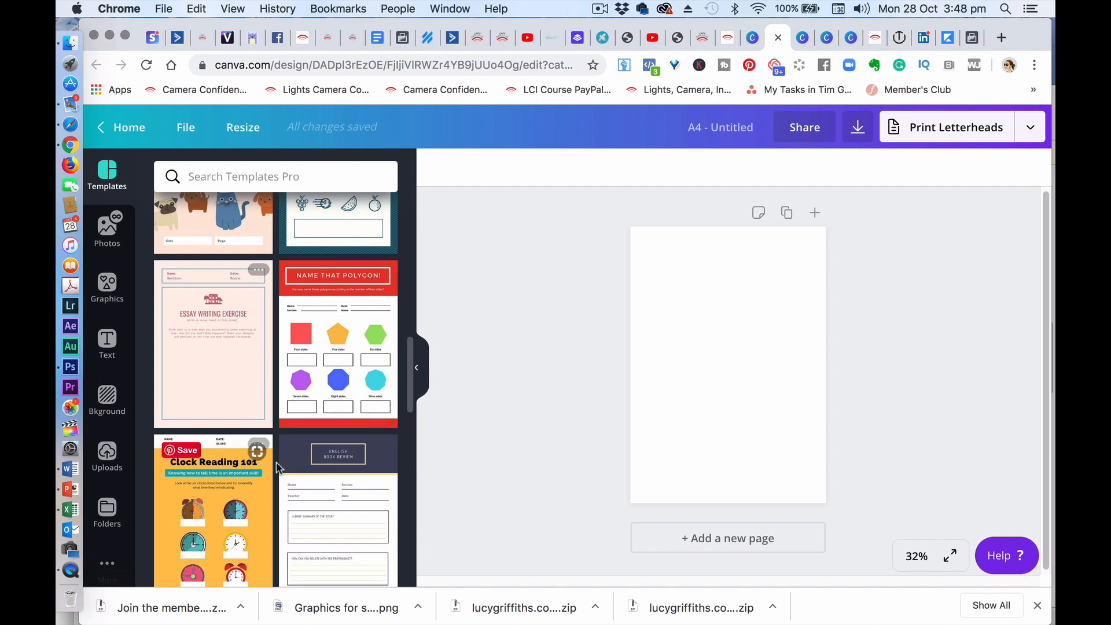
{"action": "left_click_drag", "start_coordinate": [407, 347], "coordinate": [411, 437]}
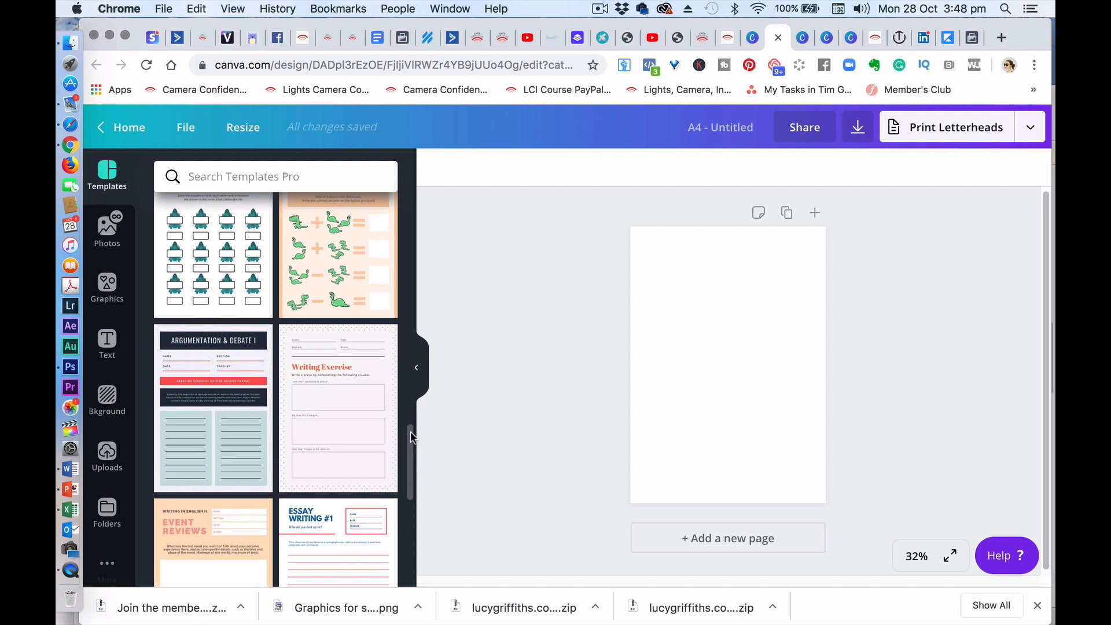
{"action": "left_click", "coordinate": [338, 427]}
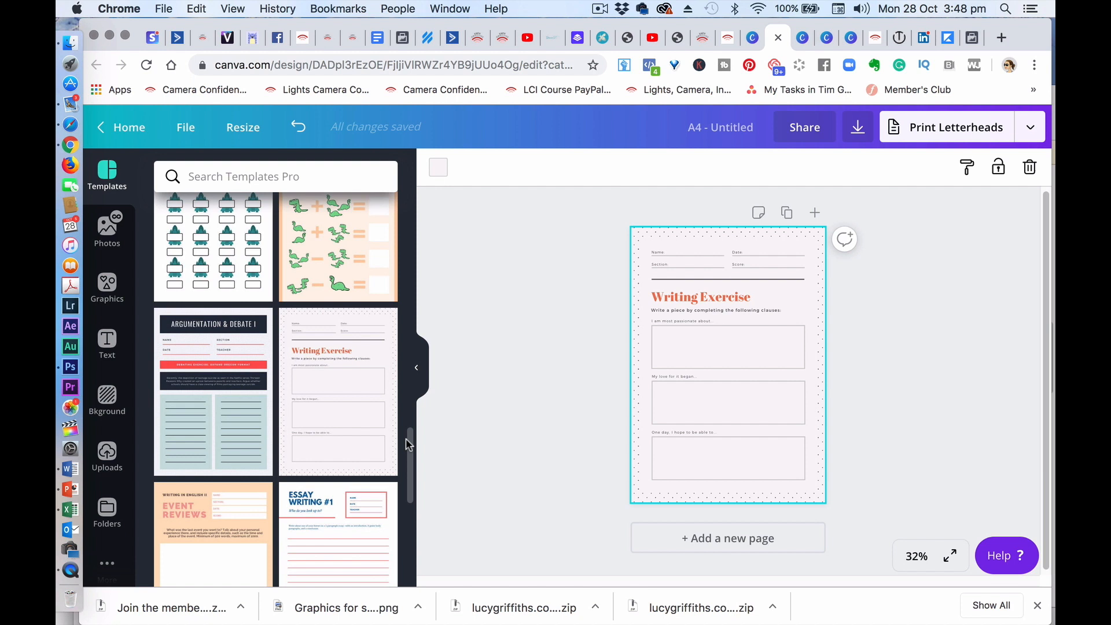
Apply the "Blog Writing Prompt" template to the page of the untitled A4 design
{"action": "left_click_drag", "start_coordinate": [410, 448], "coordinate": [412, 548]}
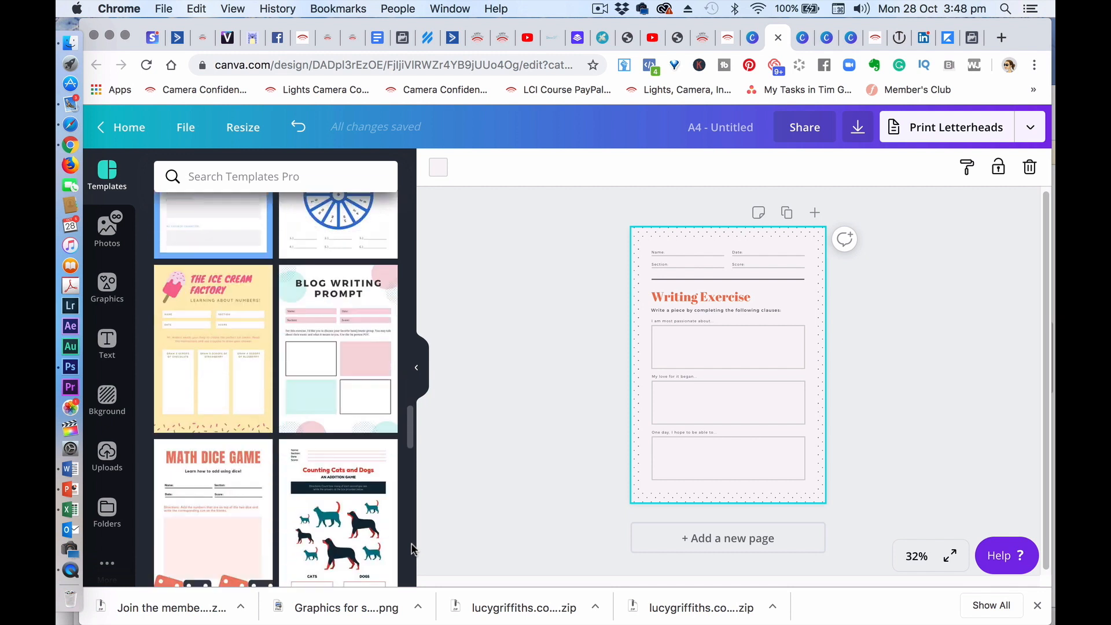
{"action": "left_click", "coordinate": [365, 396]}
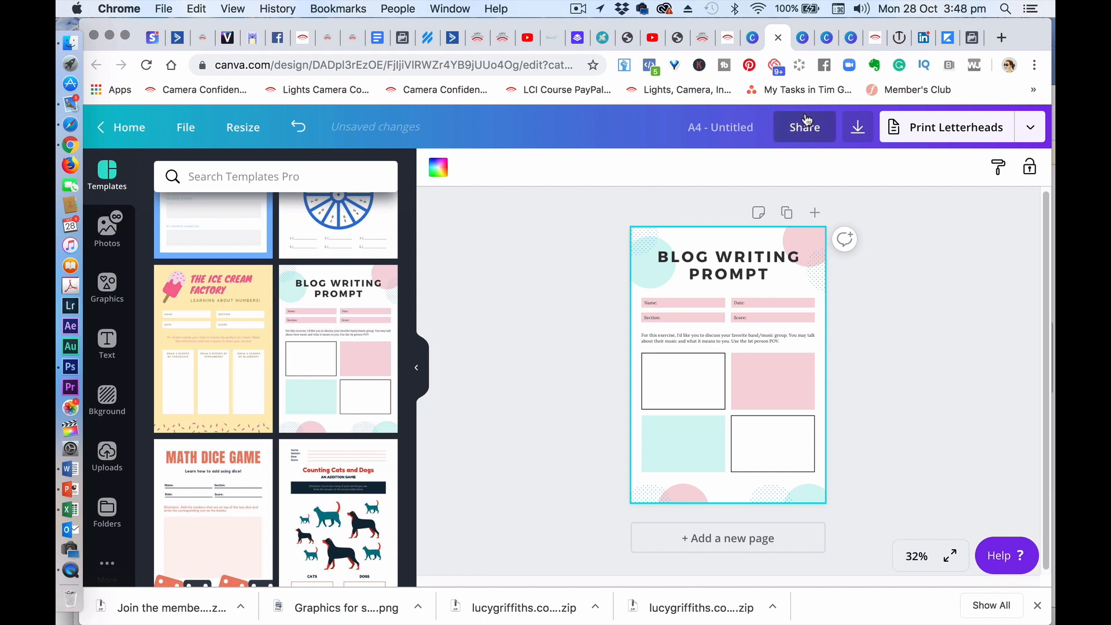
Switch to the Brown Breakfast Email Newsletter design and list all of its Email Newsletter templates
{"action": "left_click", "coordinate": [827, 38]}
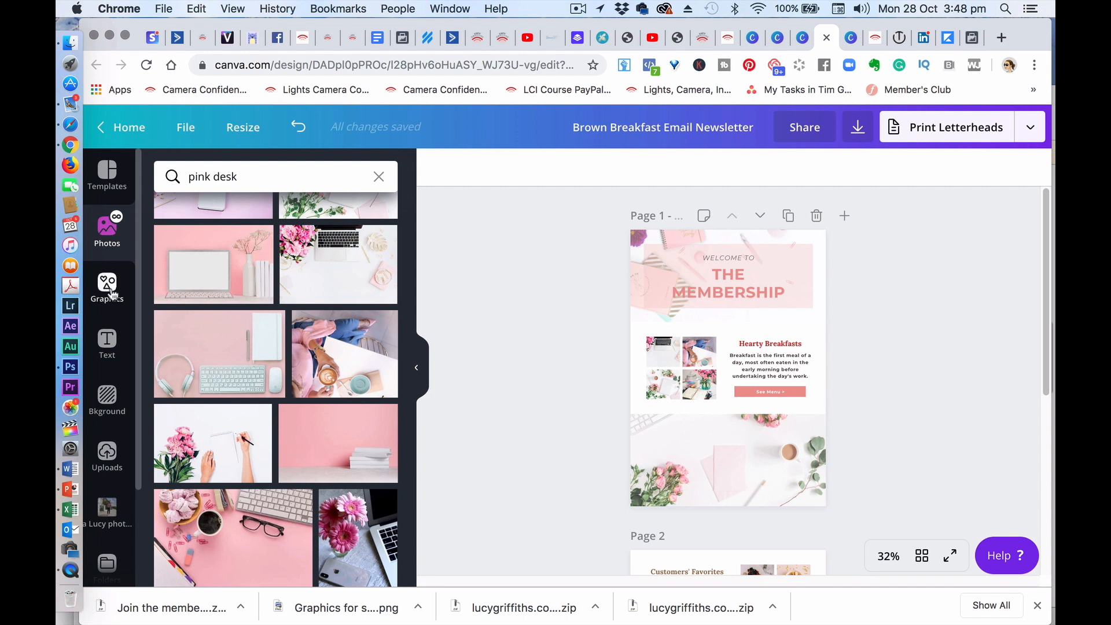
{"action": "left_click", "coordinate": [114, 185]}
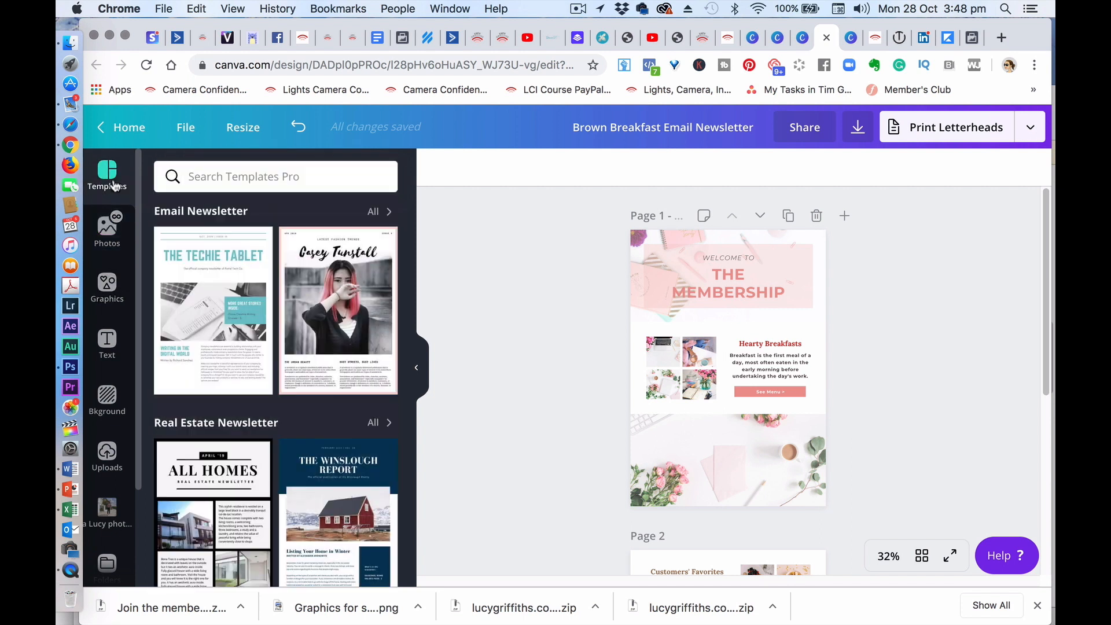
{"action": "left_click", "coordinate": [382, 212]}
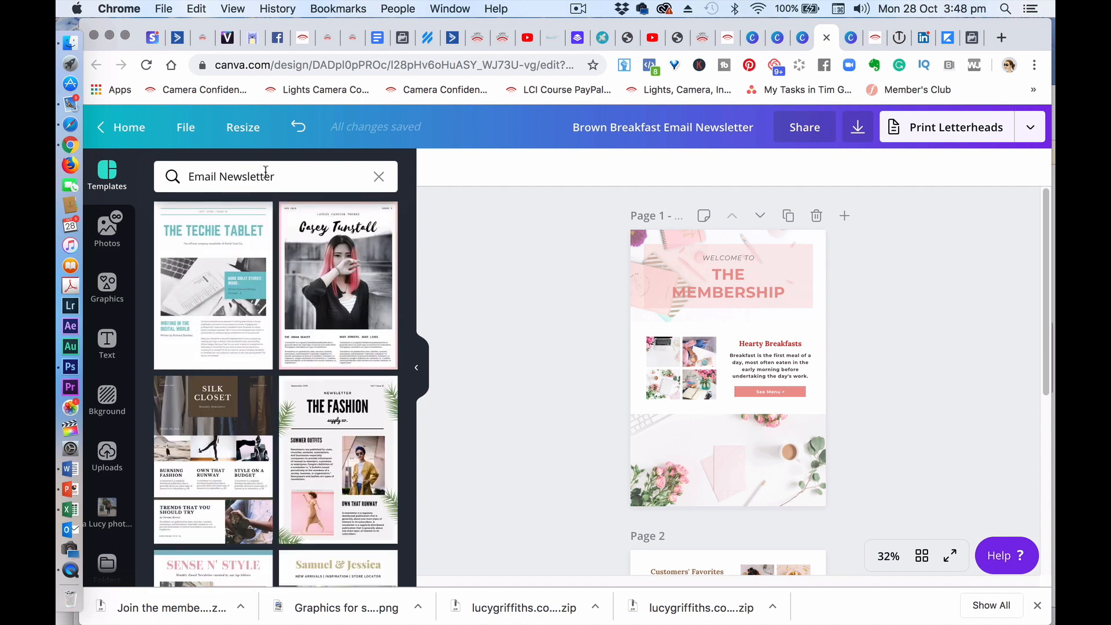
{"action": "left_click", "coordinate": [285, 173]}
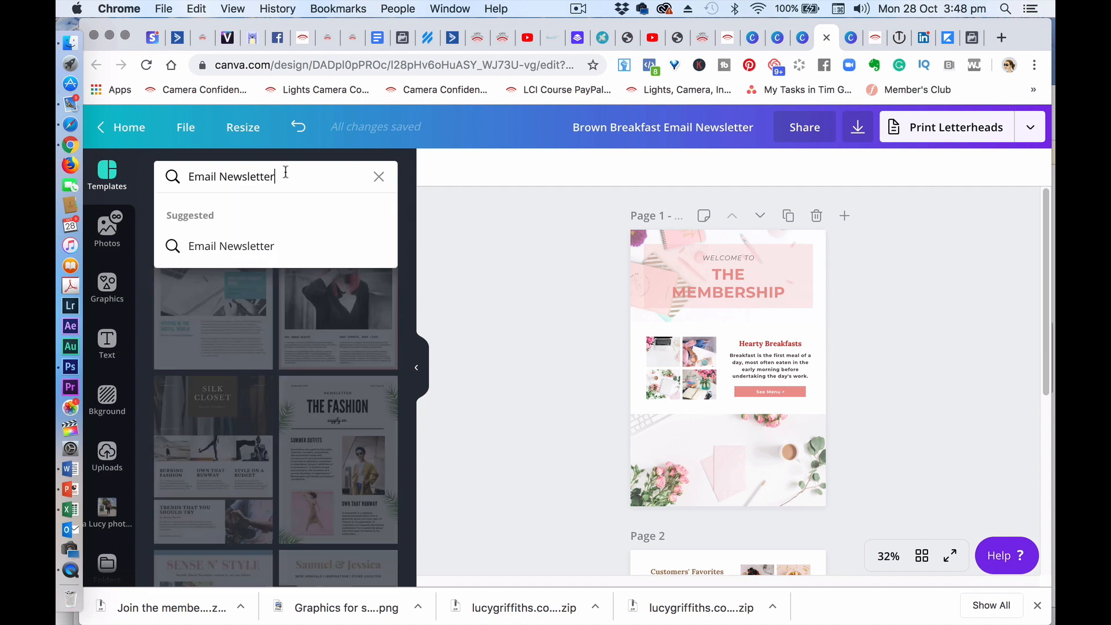
Check the worksheet categories in the untitled A4 design, and search the newsletter design's templates for "english worksheet"
{"action": "left_click", "coordinate": [778, 38]}
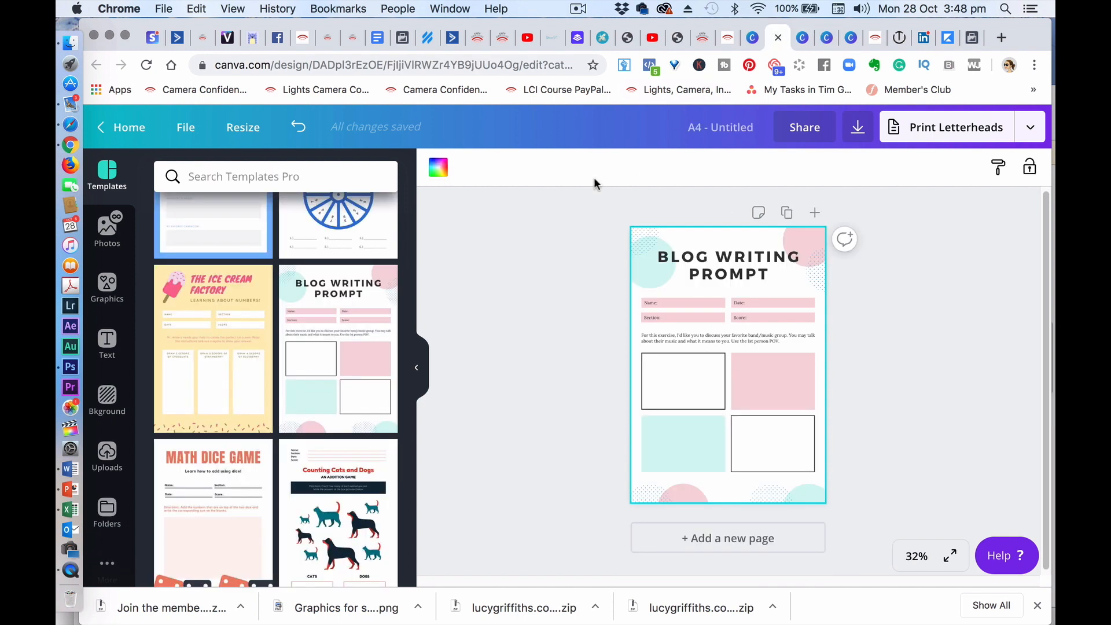
{"action": "left_click_drag", "start_coordinate": [410, 422], "coordinate": [429, 176]}
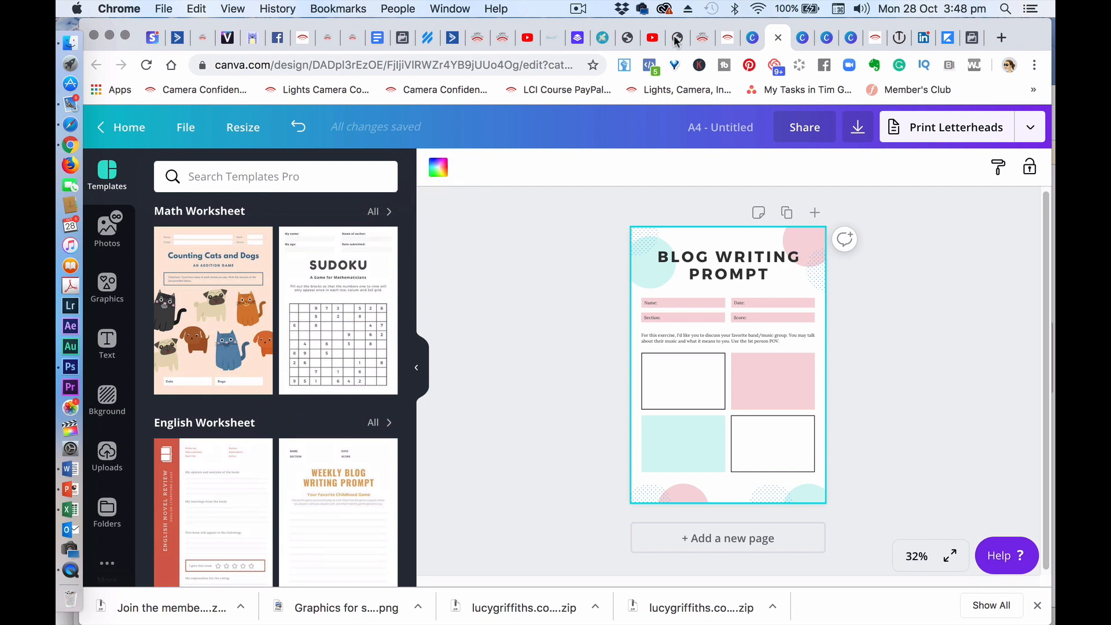
{"action": "left_click", "coordinate": [802, 38]}
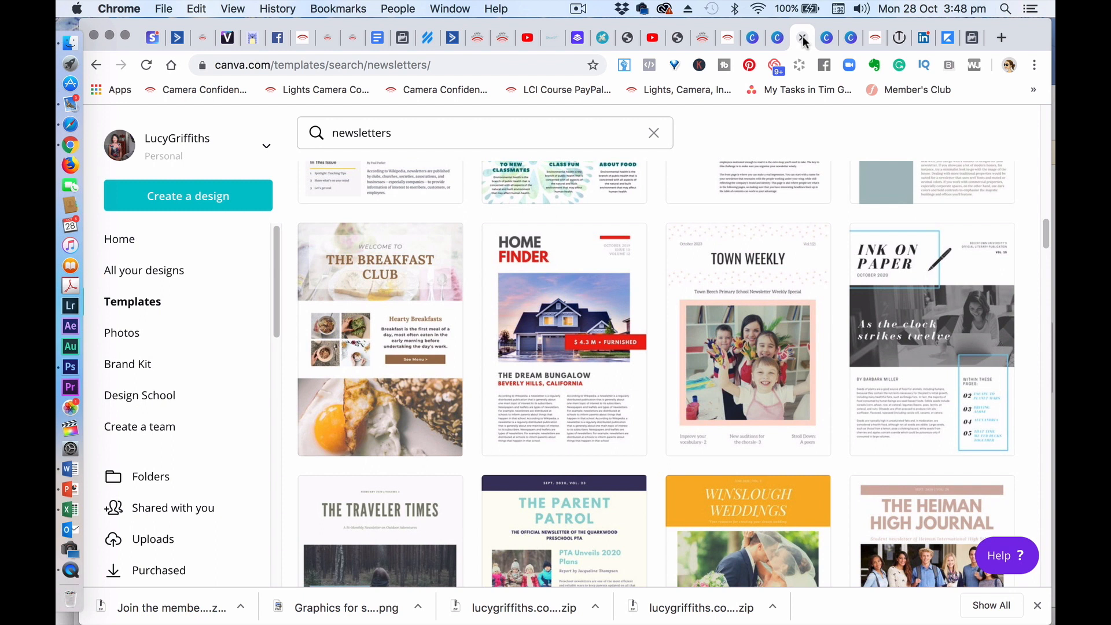
{"action": "left_click", "coordinate": [827, 38]}
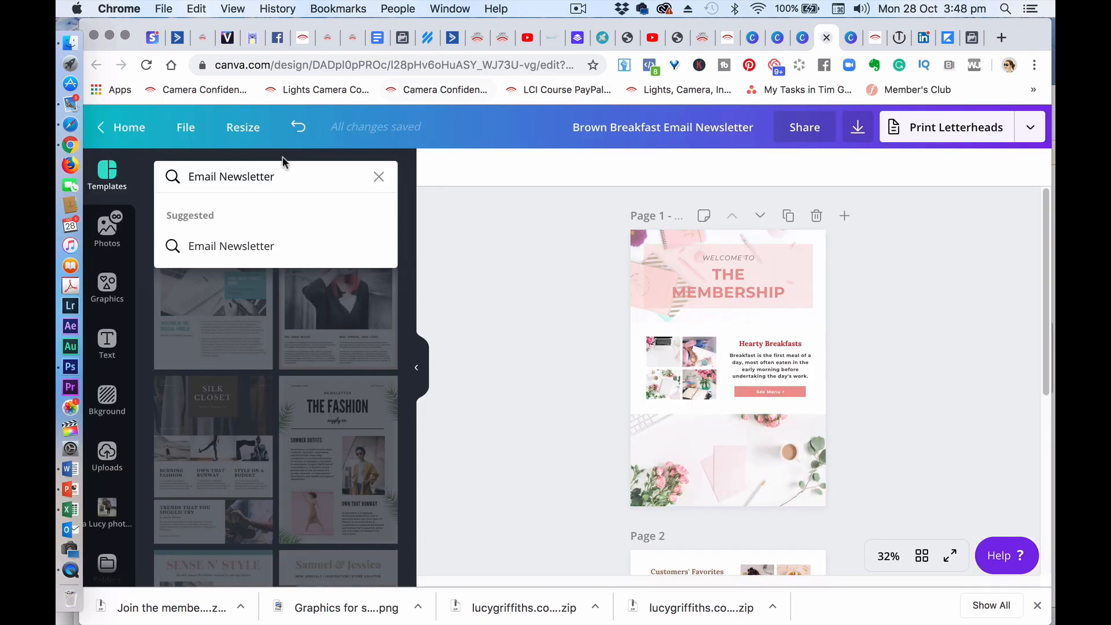
{"action": "triple_click", "coordinate": [280, 176]}
{"action": "type", "text": "en"}
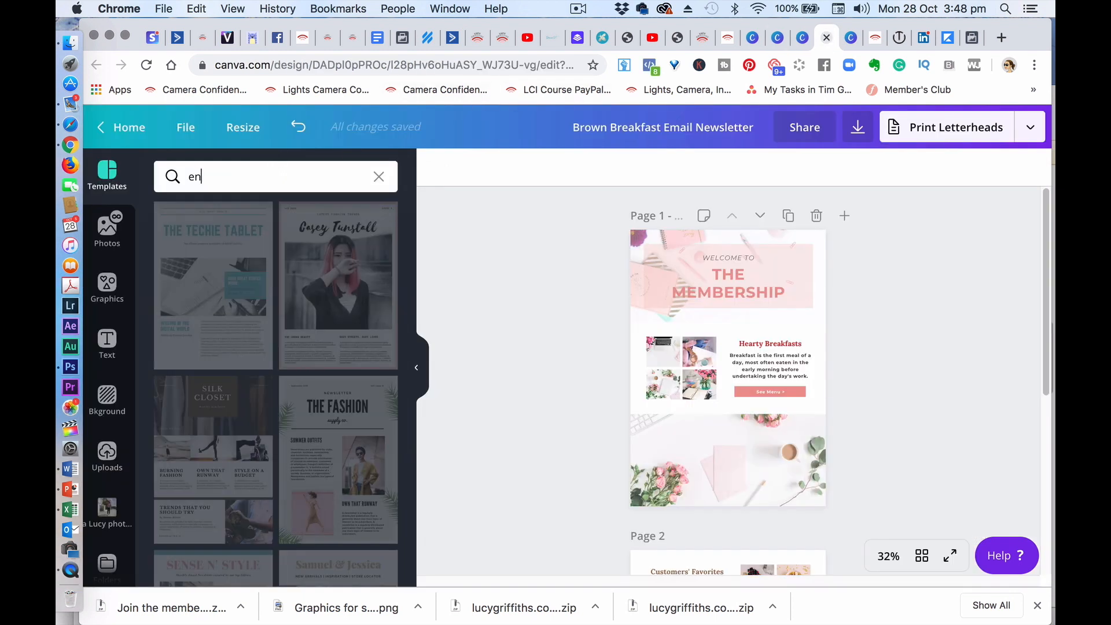
{"action": "type", "text": "glish worksheet"}
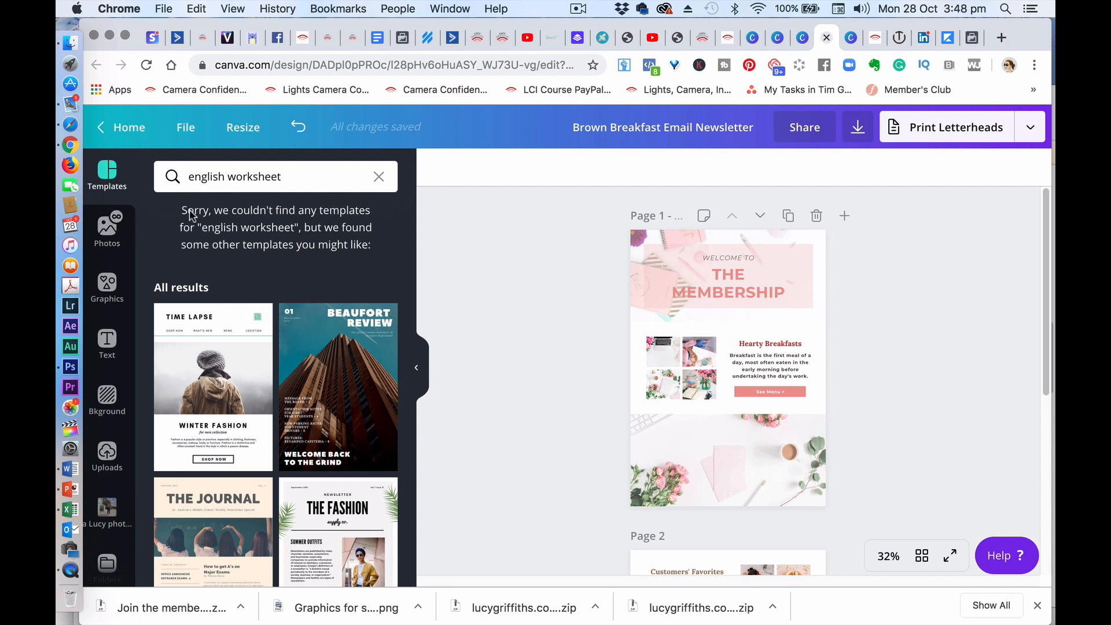
Clear the template search and browse the full set of Email Newsletter templates
{"action": "left_click", "coordinate": [379, 176]}
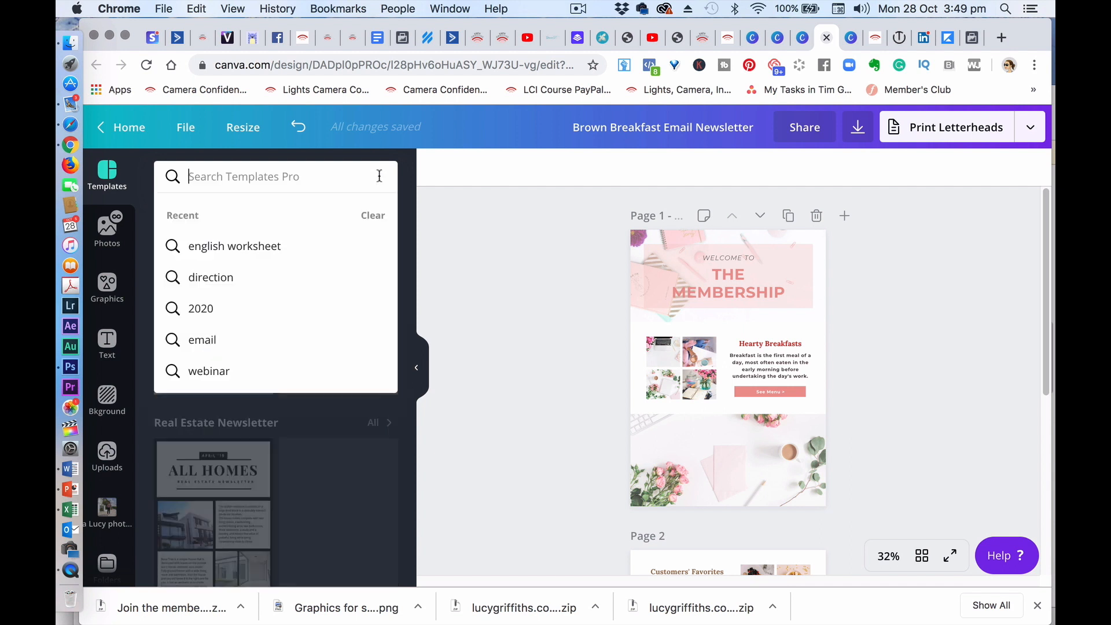
{"action": "left_click", "coordinate": [386, 214]}
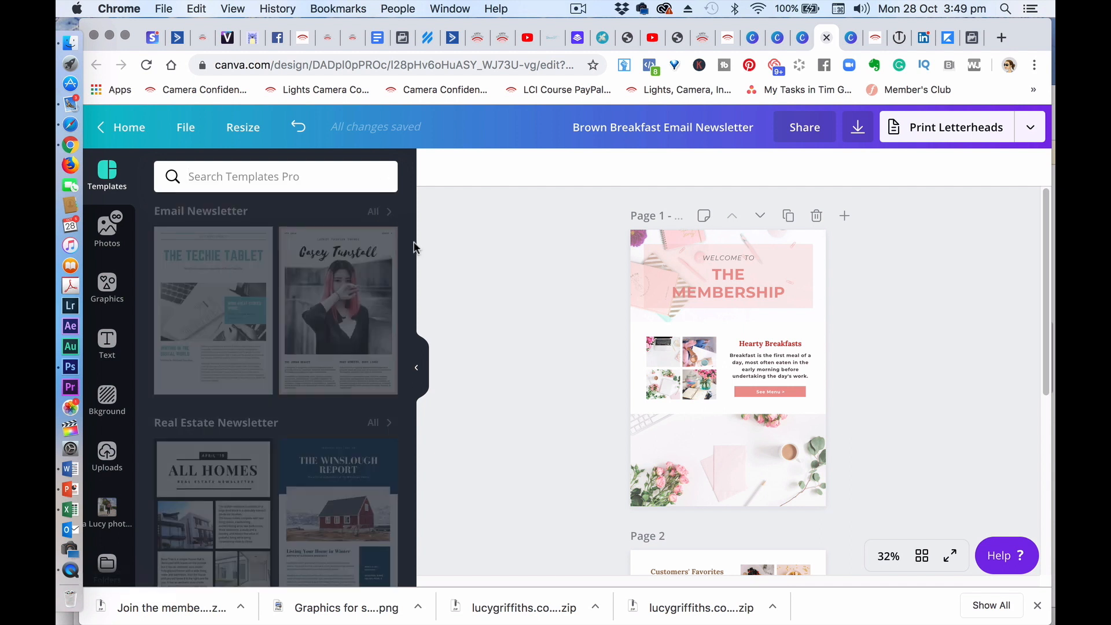
{"action": "left_click", "coordinate": [379, 211]}
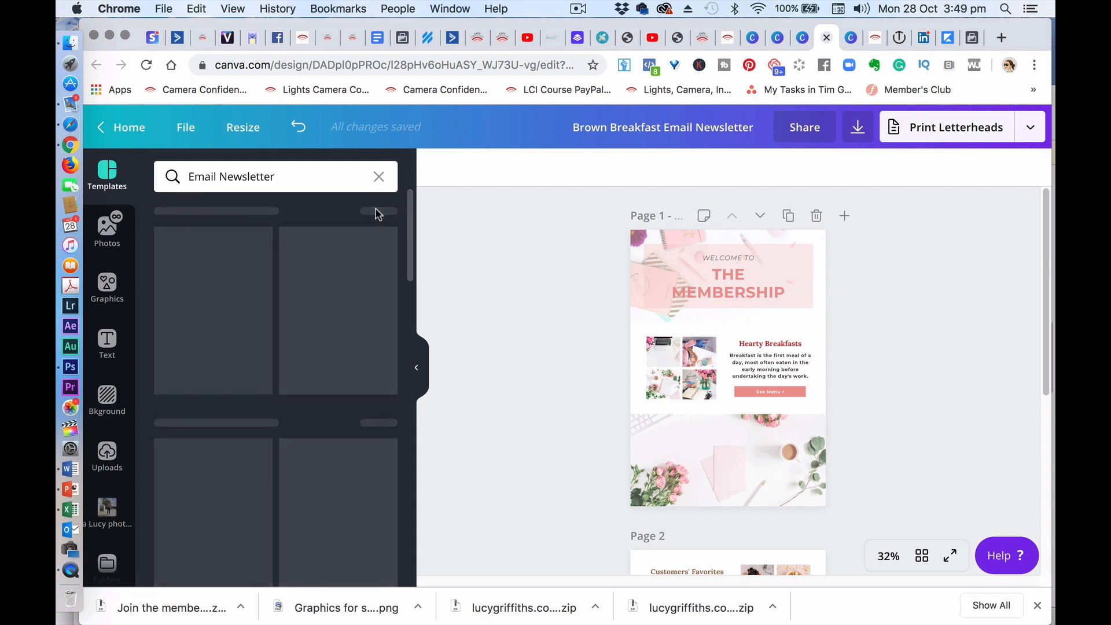
{"action": "left_click_drag", "start_coordinate": [405, 221], "coordinate": [405, 527]}
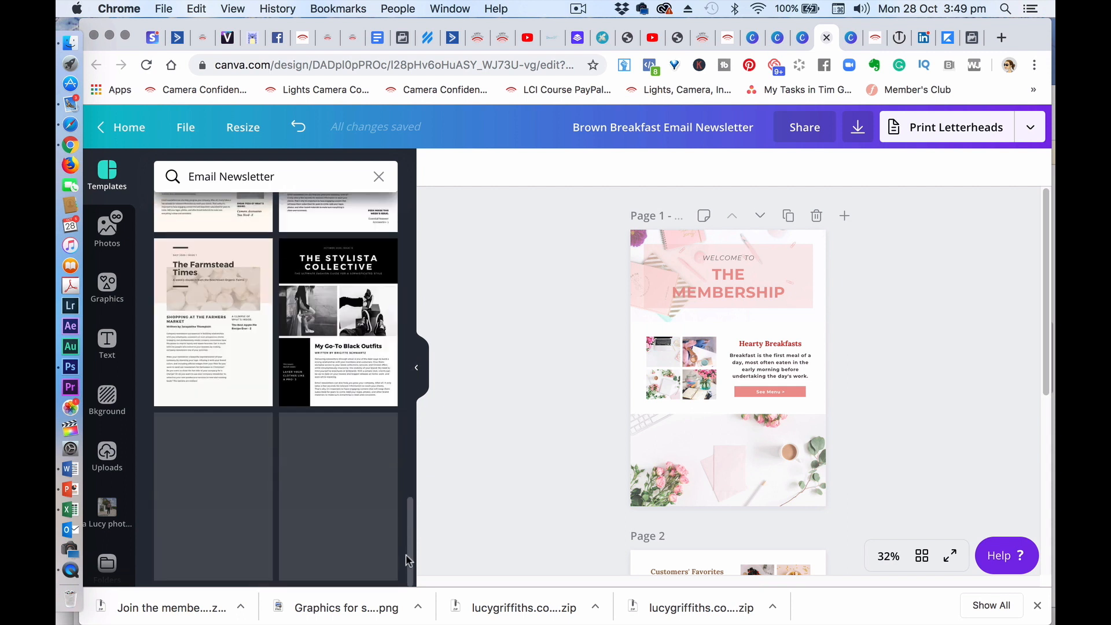
{"action": "left_click_drag", "start_coordinate": [409, 519], "coordinate": [414, 176]}
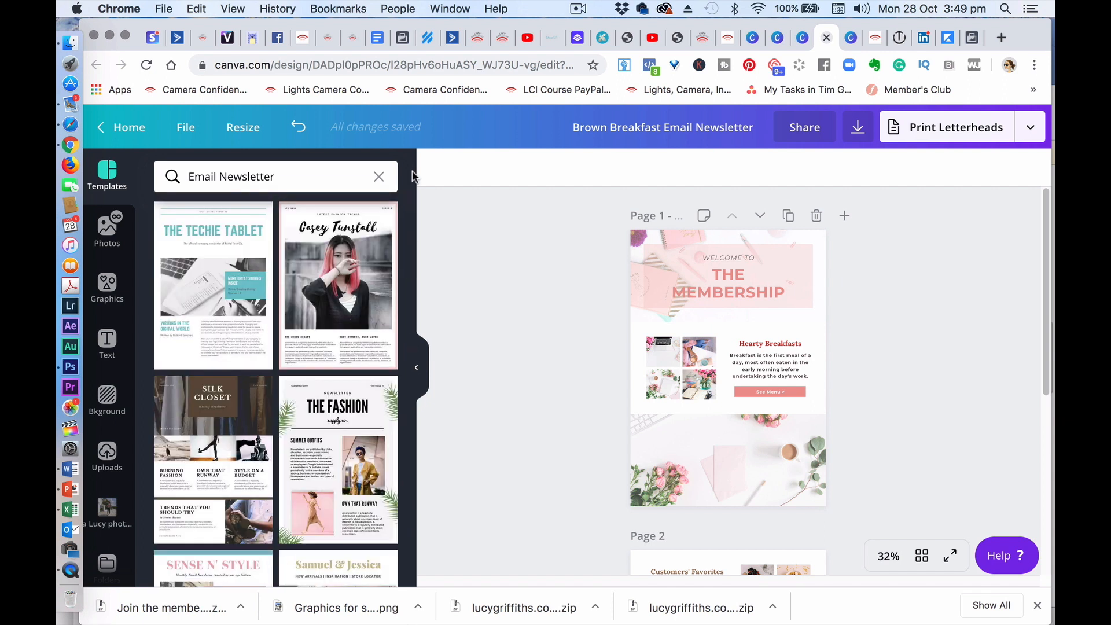
Clear the "pink desk" photo search and replace page 2's coffee photo with the trending photo of a crouching woman on pink
{"action": "mouse_move", "coordinate": [1046, 271]}
{"action": "left_mouse_down"}
{"action": "mouse_move", "coordinate": [1030, 505]}
{"action": "mouse_move", "coordinate": [1037, 258]}
{"action": "left_mouse_up"}
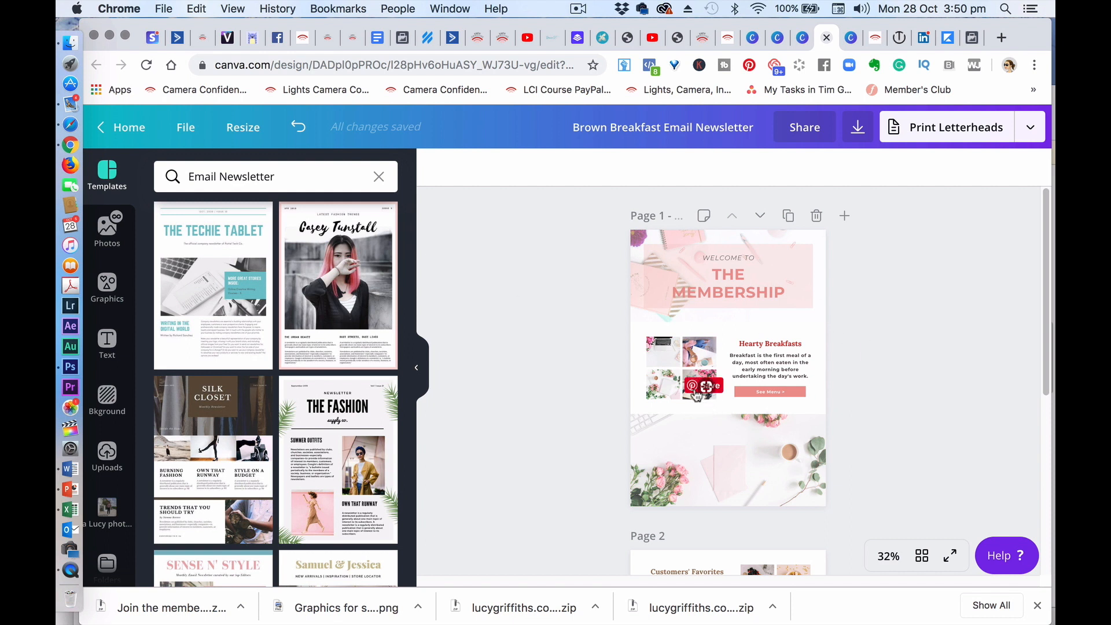
{"action": "scroll", "coordinate": [500, 331], "scroll_direction": "down", "scroll_amount": 10}
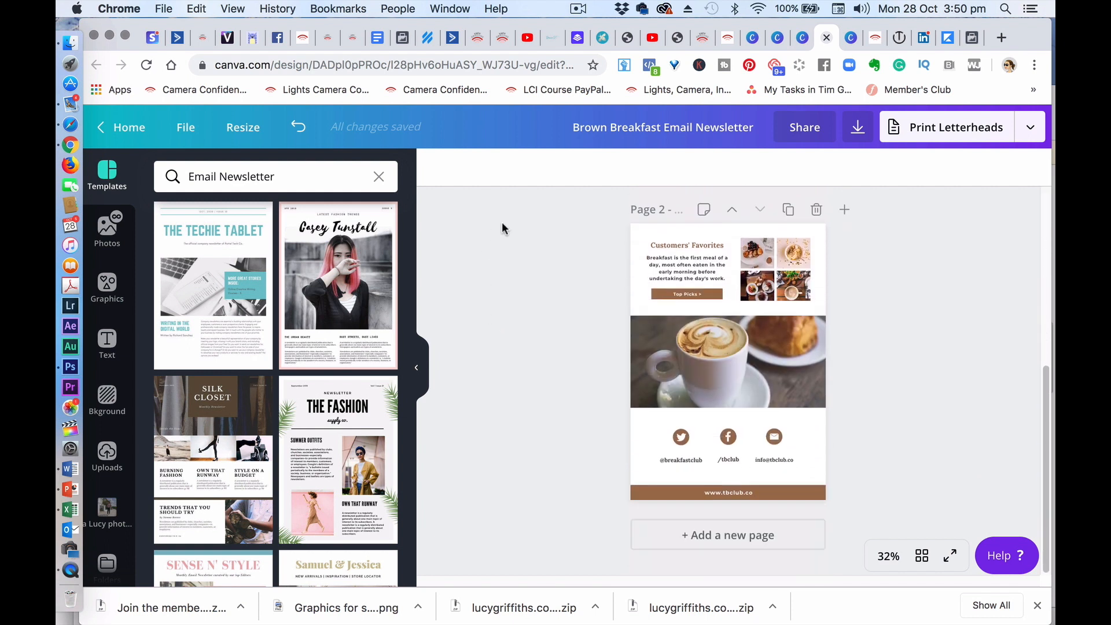
{"action": "left_click", "coordinate": [112, 230]}
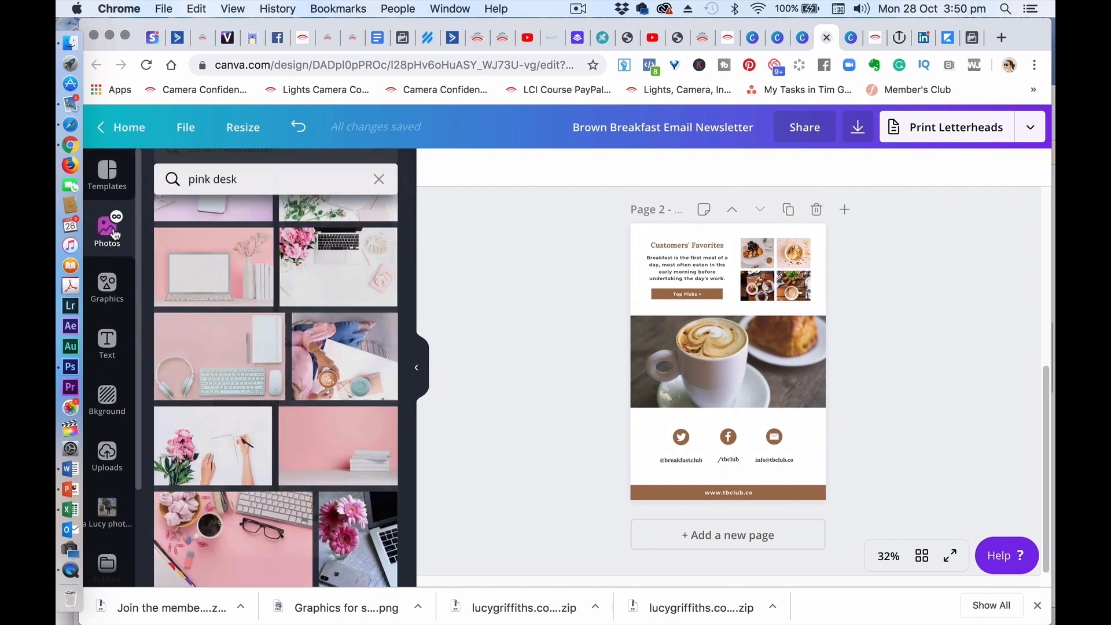
{"action": "left_click", "coordinate": [379, 179]}
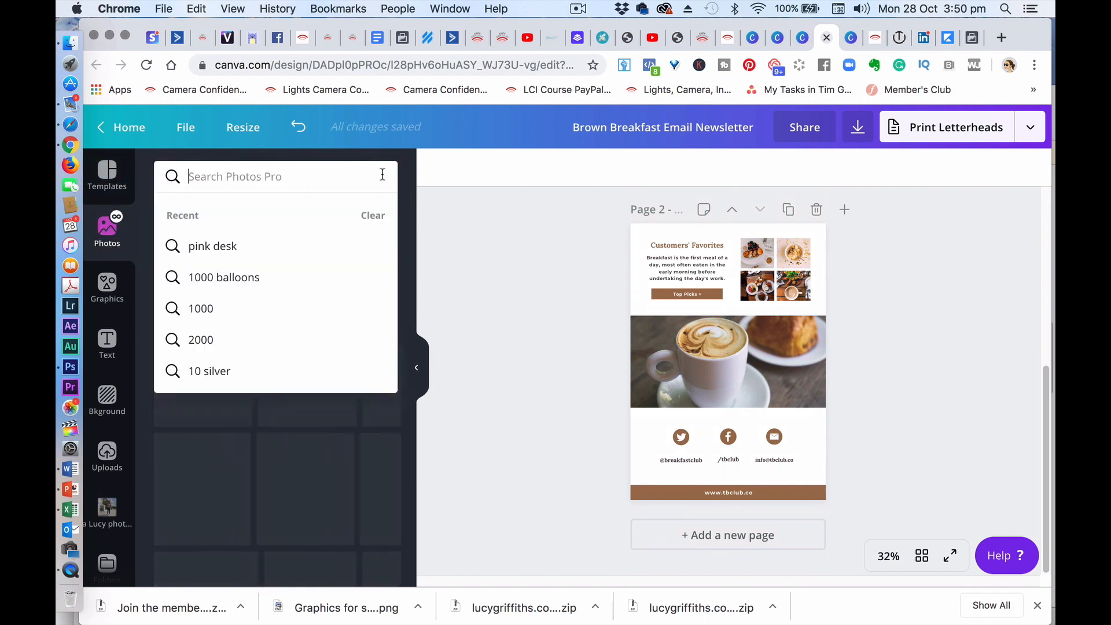
{"action": "left_click", "coordinate": [378, 216]}
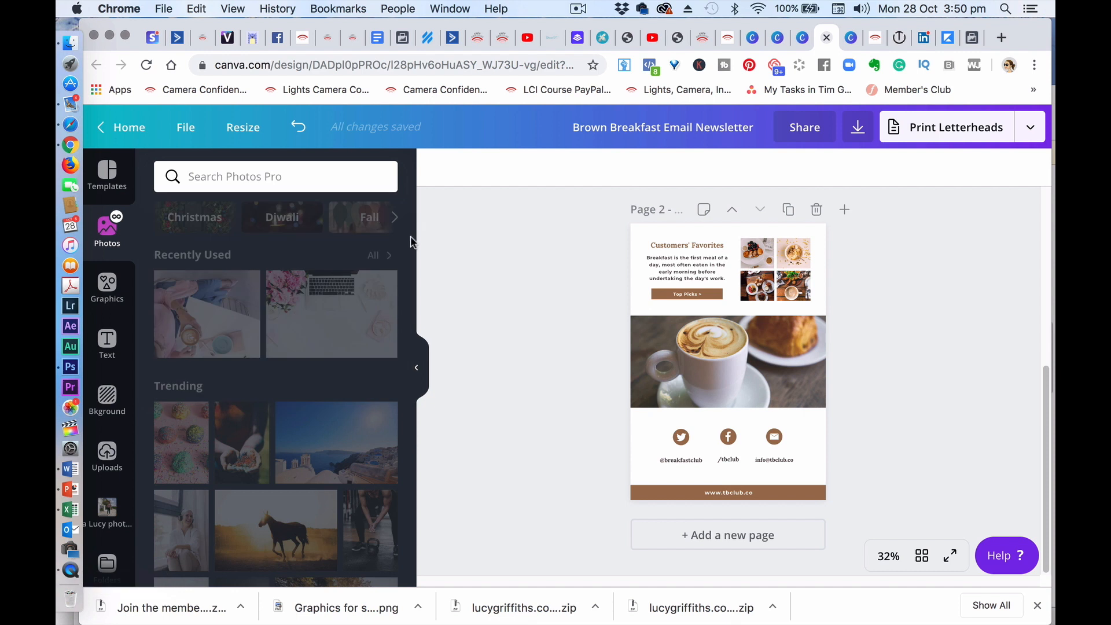
{"action": "left_click", "coordinate": [409, 204]}
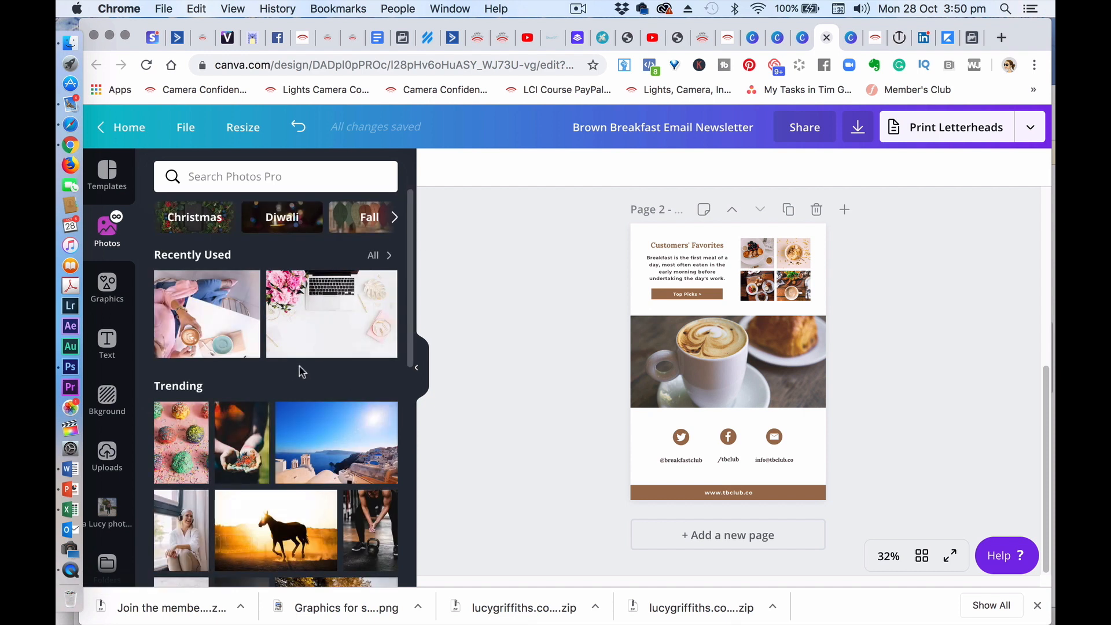
{"action": "left_click_drag", "start_coordinate": [409, 309], "coordinate": [419, 500]}
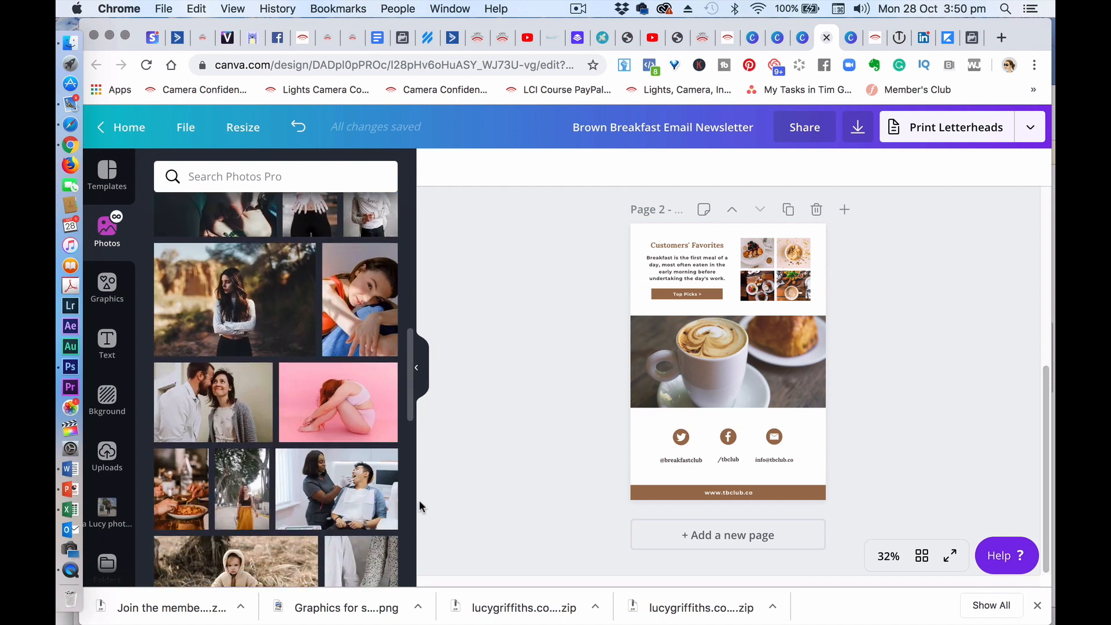
{"action": "left_click_drag", "start_coordinate": [345, 416], "coordinate": [643, 381]}
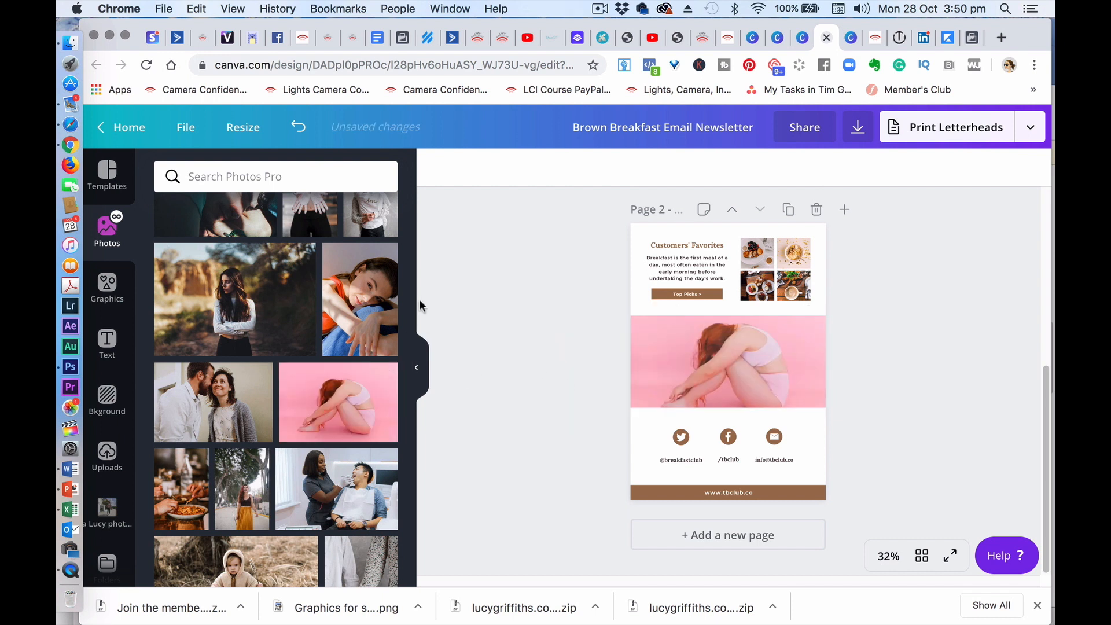
Search the photo library for "funny face"
{"action": "left_click", "coordinate": [260, 176]}
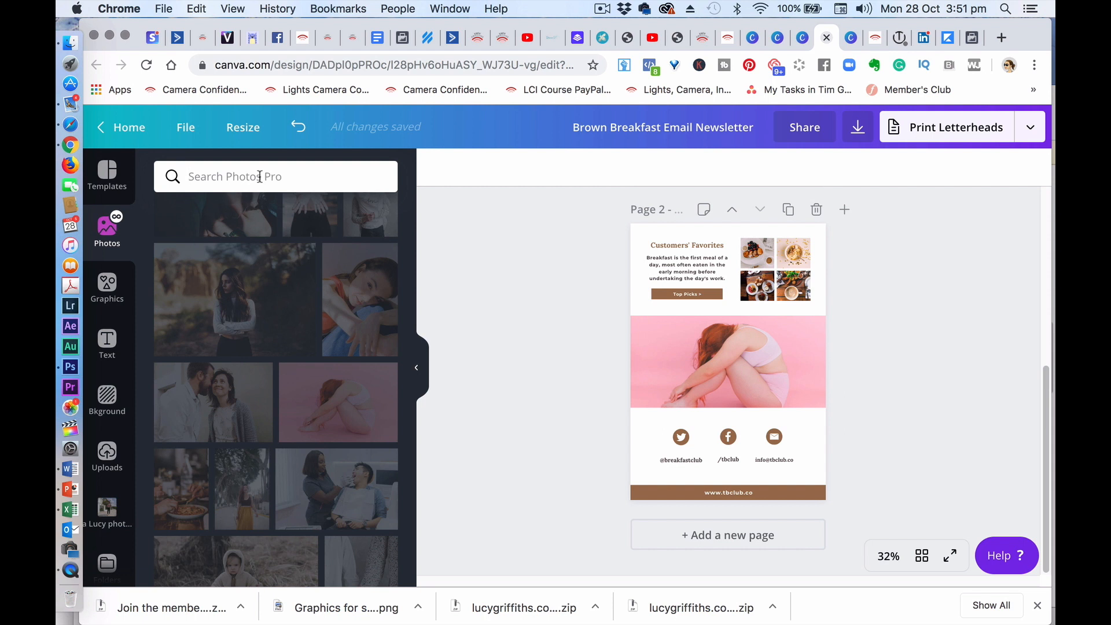
{"action": "type", "text": "funn"}
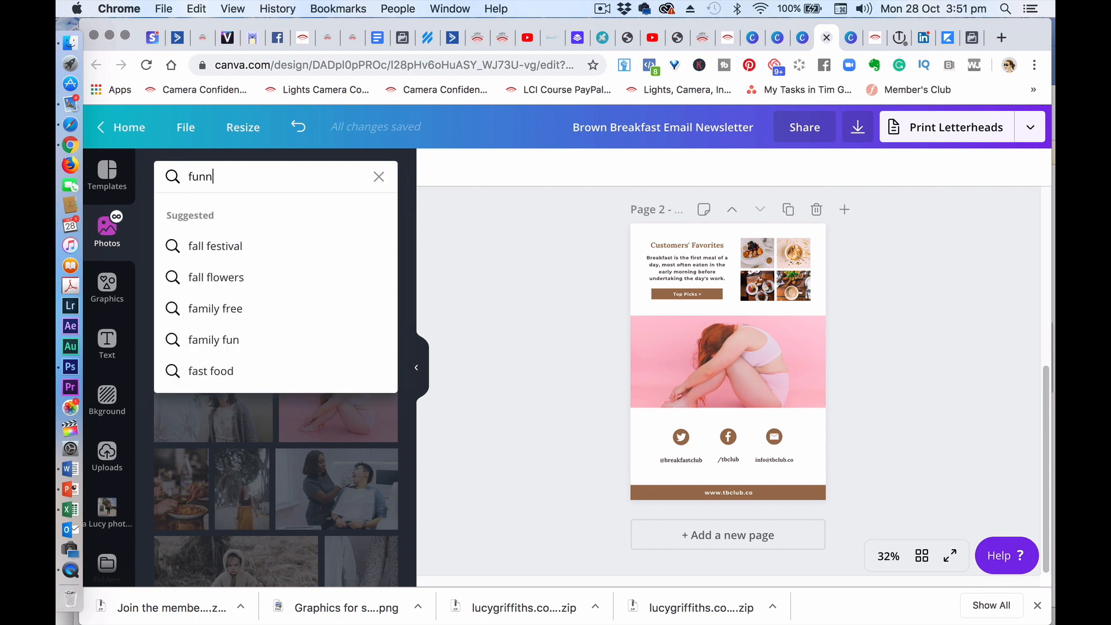
{"action": "type", "text": "y face"}
{"action": "key", "text": "Return"}
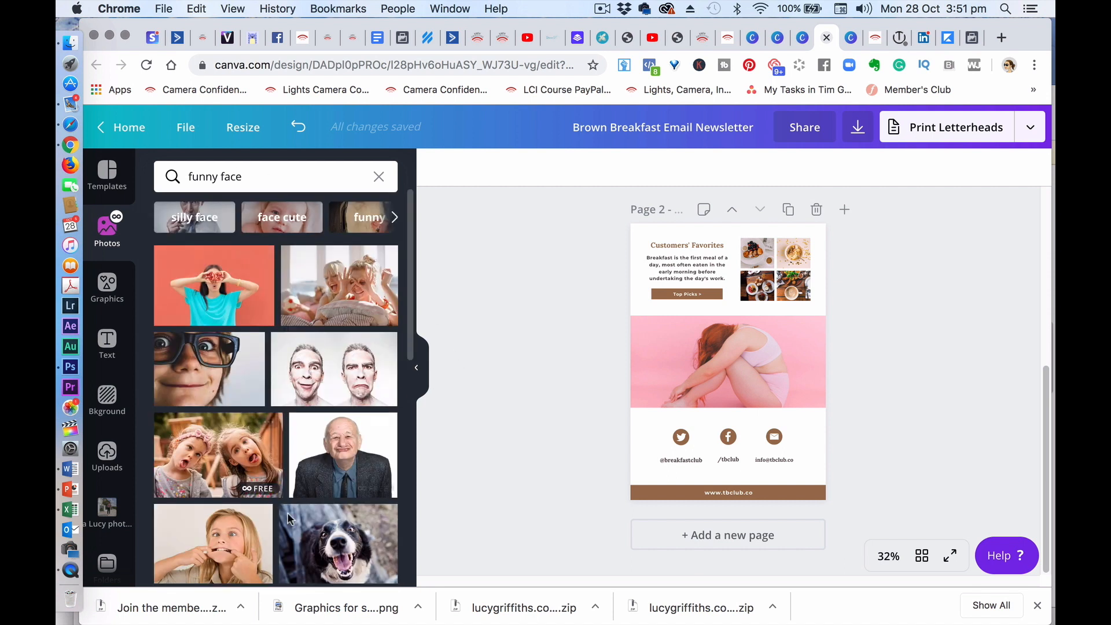
Look through the "funny face" photos to examine the range of people, animals and food pictures on offer
{"action": "left_click_drag", "start_coordinate": [409, 282], "coordinate": [420, 599]}
{"action": "left_click_drag", "start_coordinate": [408, 408], "coordinate": [416, 512]}
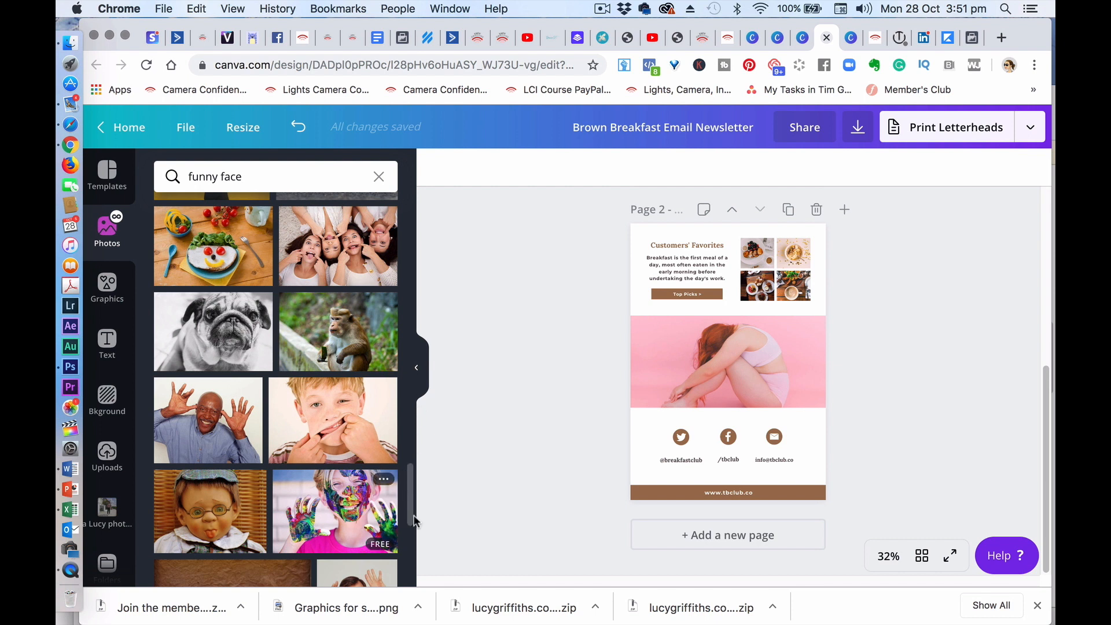
{"action": "scroll", "coordinate": [411, 509], "scroll_direction": "down", "scroll_amount": 10}
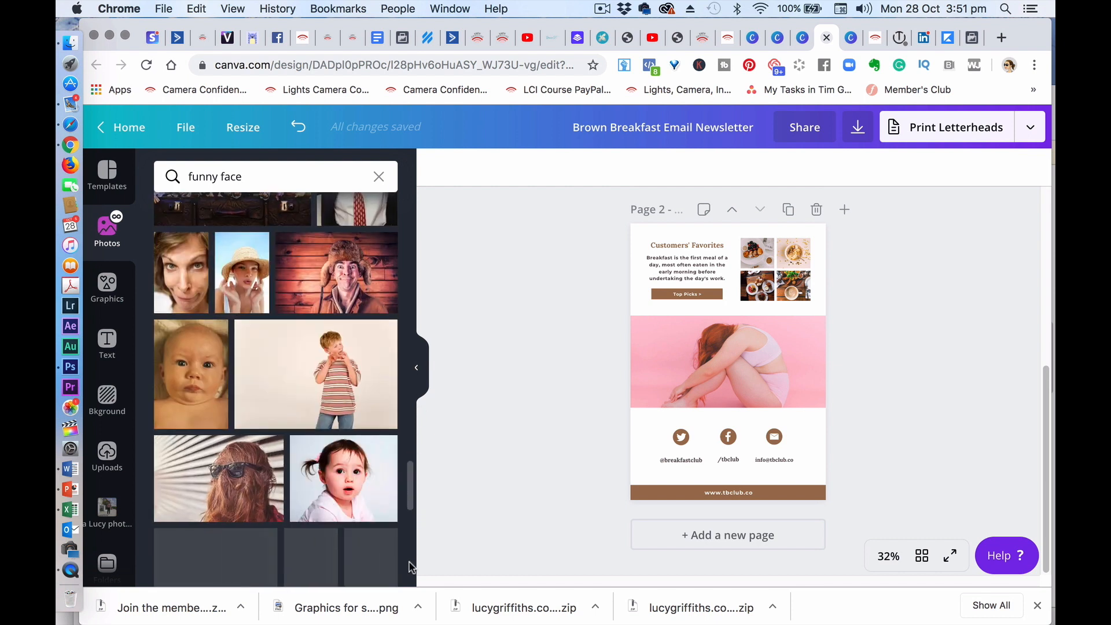
{"action": "scroll", "coordinate": [409, 567], "scroll_direction": "down", "scroll_amount": 8}
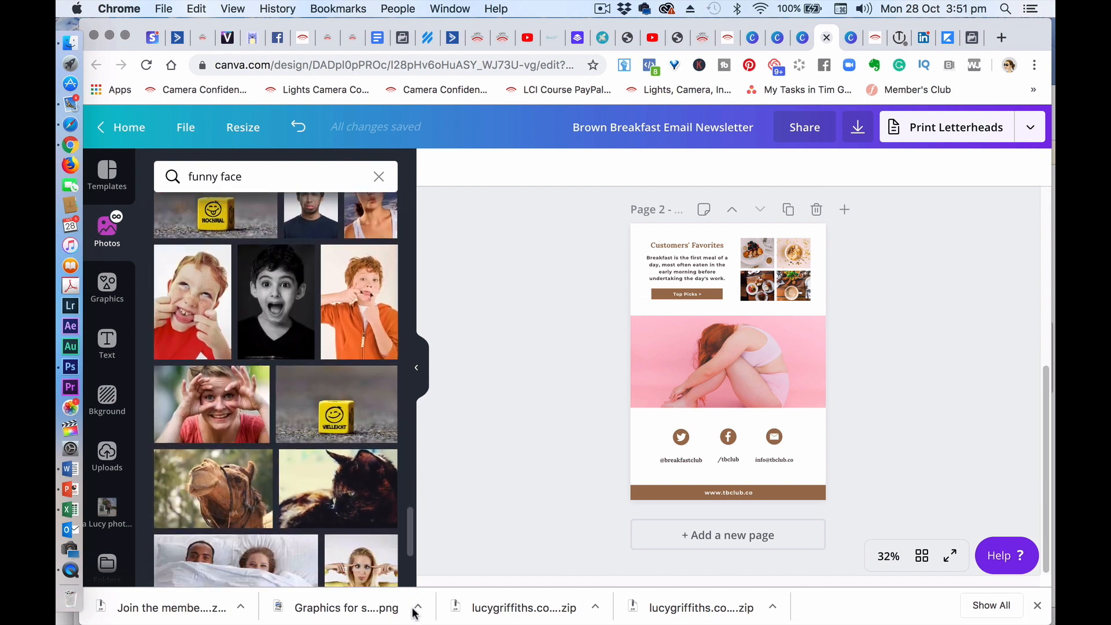
{"action": "scroll", "coordinate": [412, 585], "scroll_direction": "up", "scroll_amount": 4}
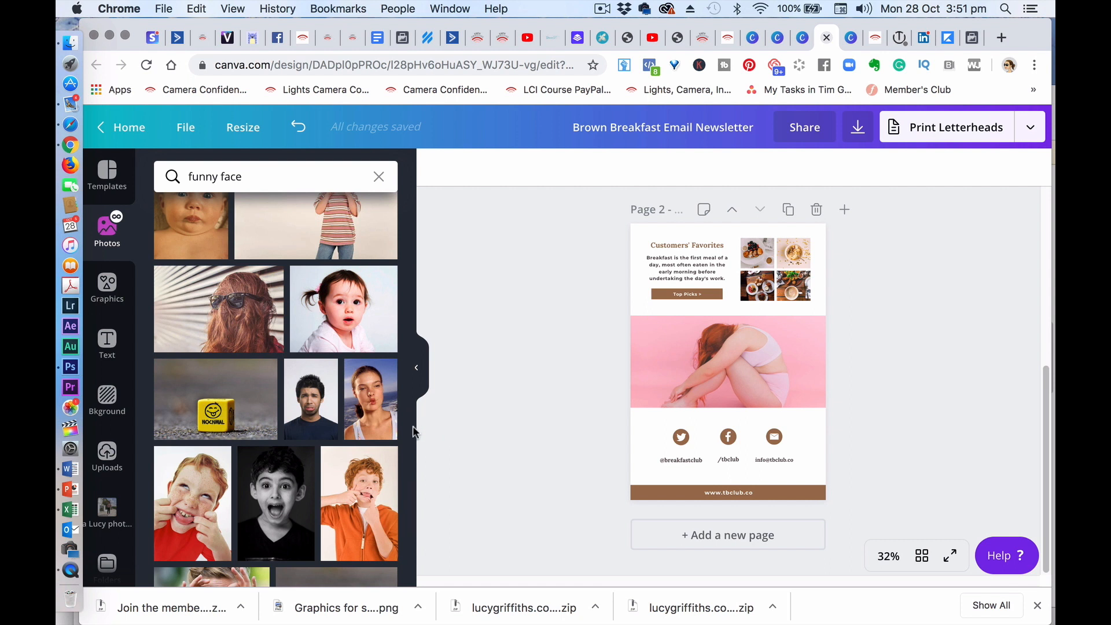
{"action": "scroll", "coordinate": [410, 521], "scroll_direction": "down", "scroll_amount": 10}
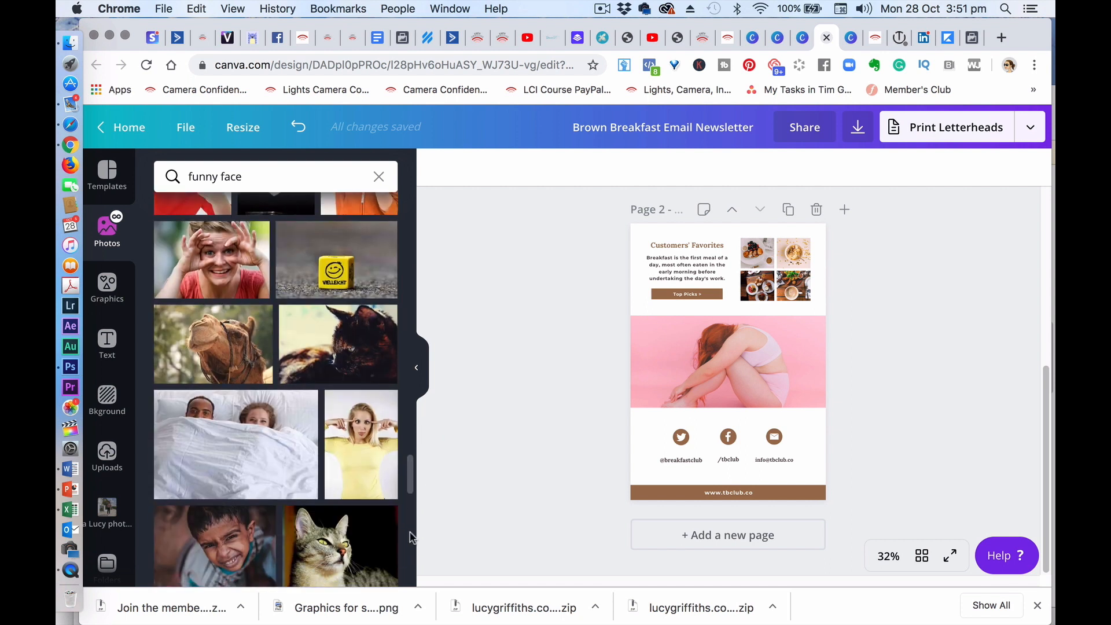
{"action": "scroll", "coordinate": [412, 558], "scroll_direction": "down", "scroll_amount": 10}
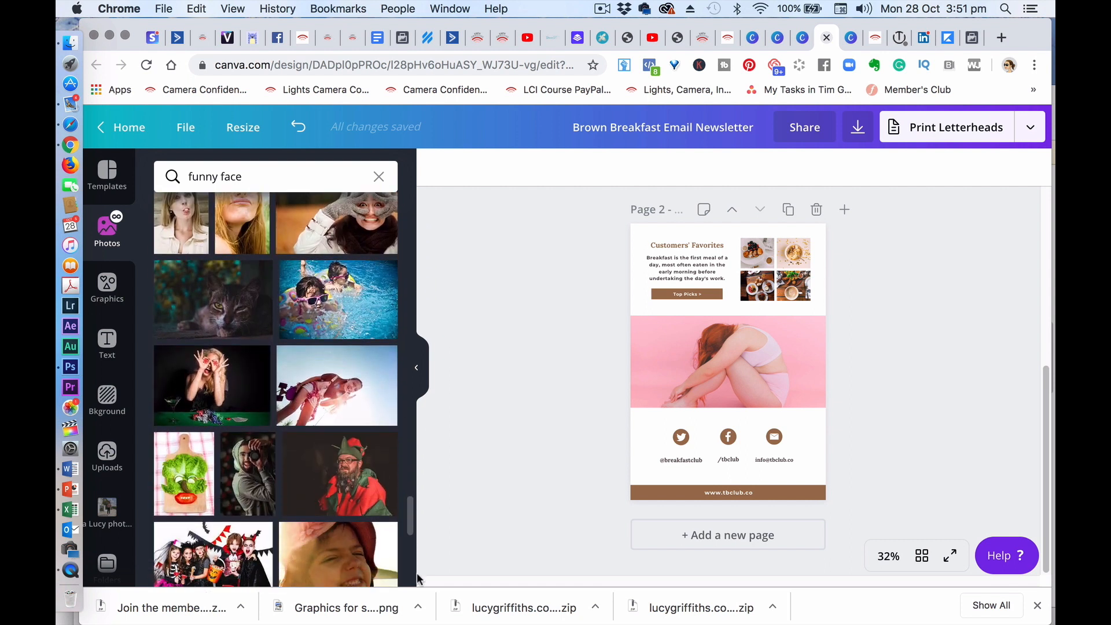
{"action": "scroll", "coordinate": [420, 591], "scroll_direction": "down", "scroll_amount": 5}
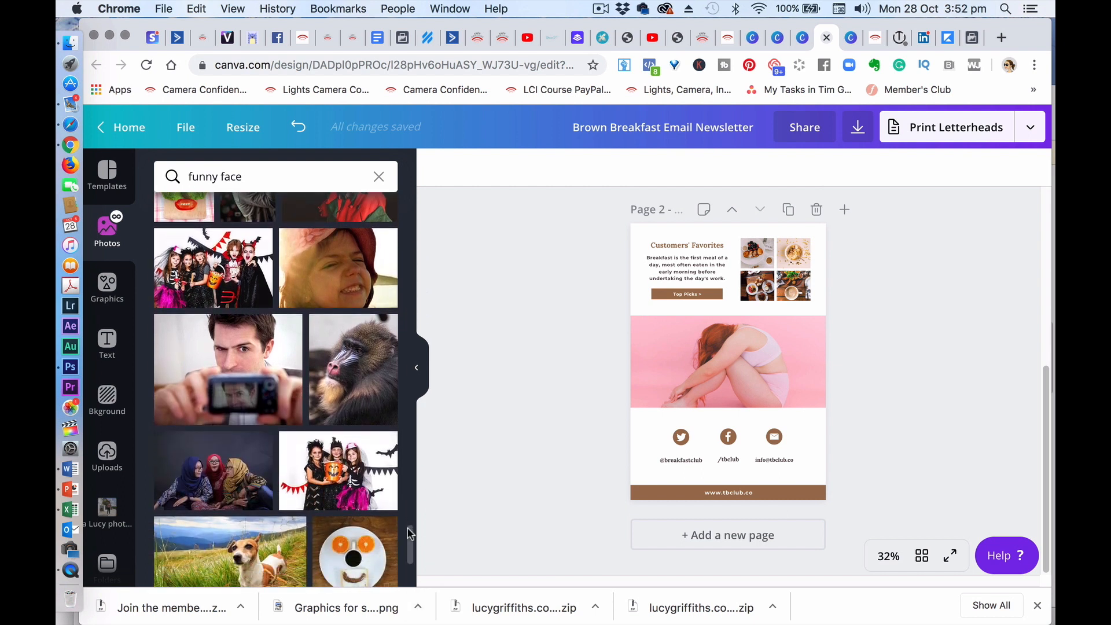
{"action": "scroll", "coordinate": [410, 555], "scroll_direction": "down", "scroll_amount": 6}
{"action": "scroll", "coordinate": [409, 554], "scroll_direction": "down", "scroll_amount": 8}
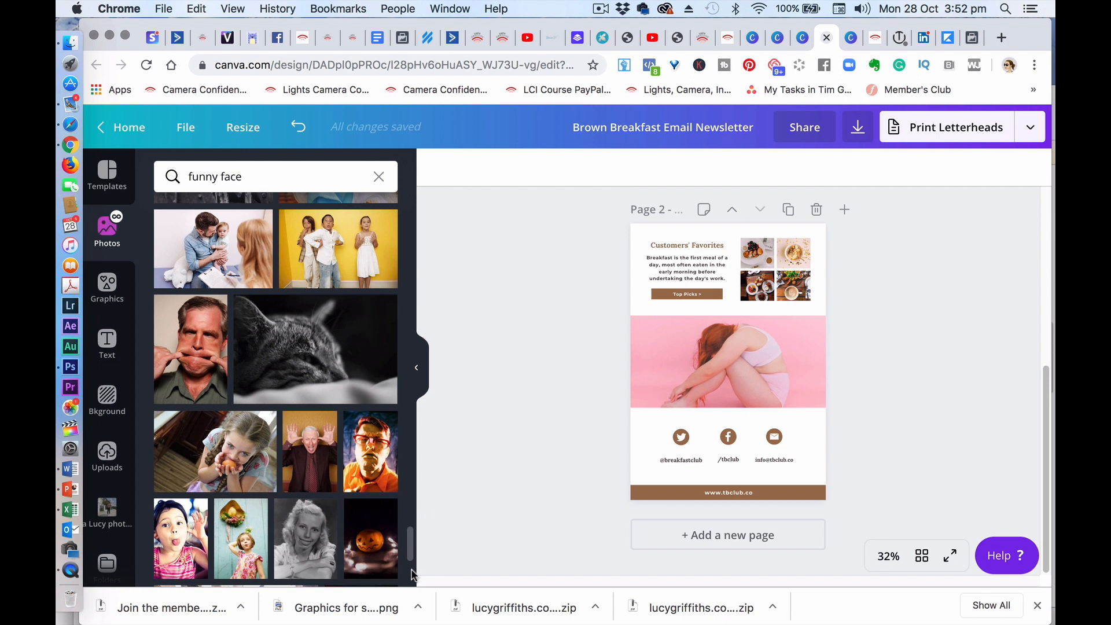